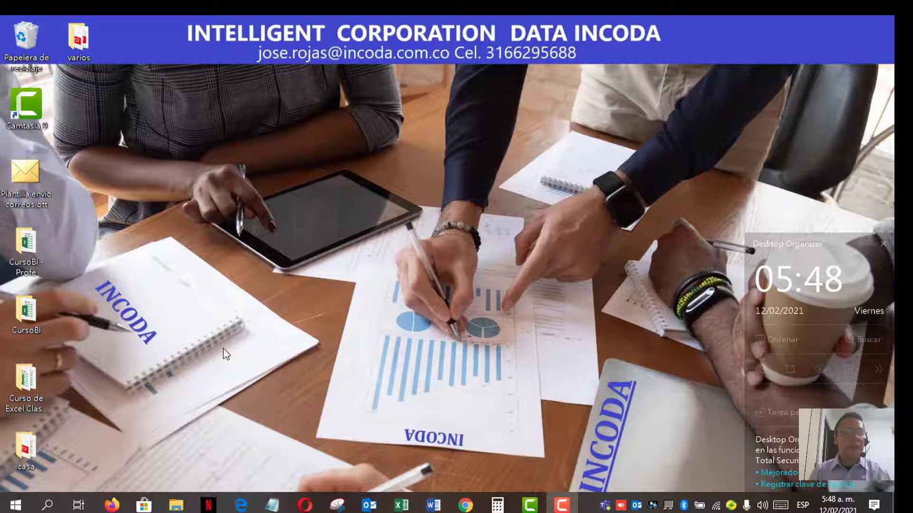
# Open the template "base de datos funciones logicas.xltx" from the desktop Excel course folder, under Curso Intermedio, 1. Funciones de logicas
pyautogui.doubleClick(26, 378)
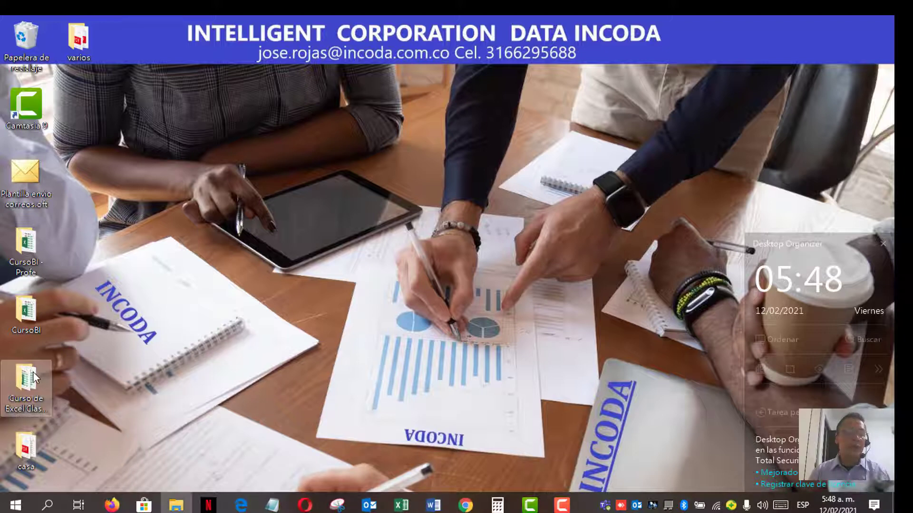
pyautogui.doubleClick(230, 102)
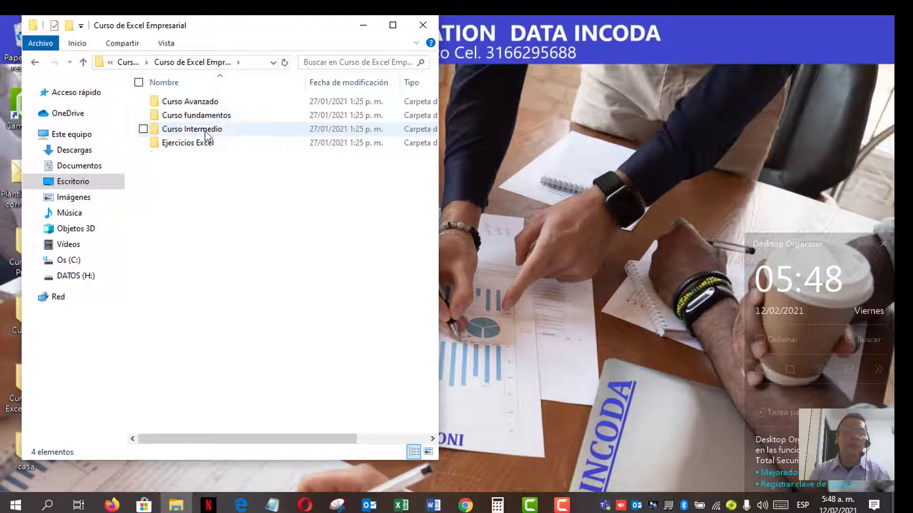
pyautogui.doubleClick(204, 130)
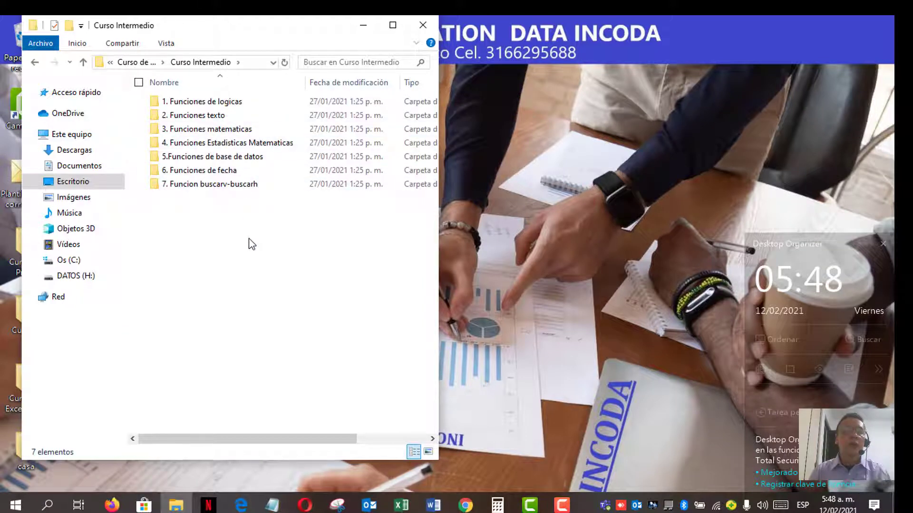
pyautogui.doubleClick(206, 103)
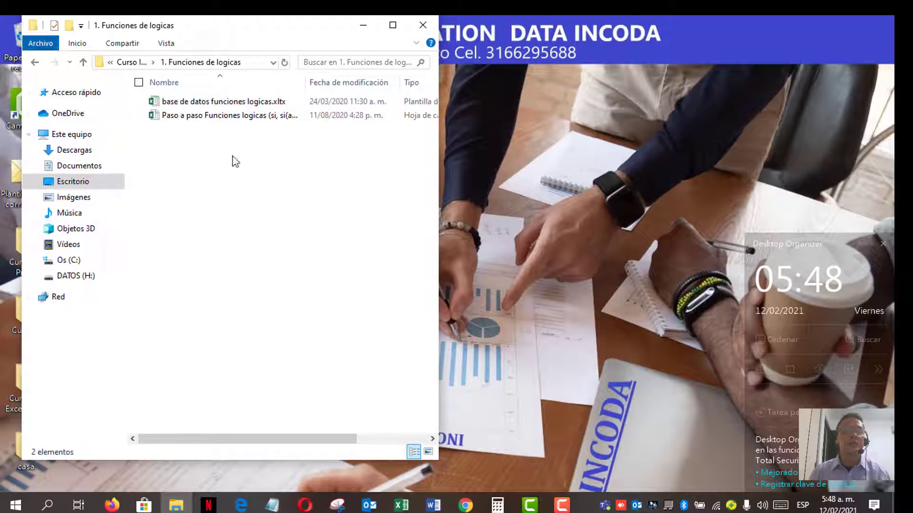
pyautogui.click(225, 103)
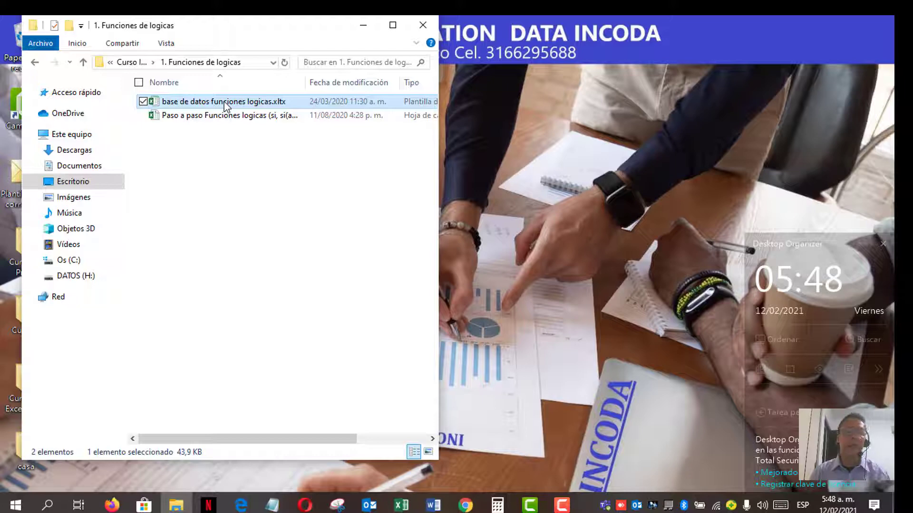
pyautogui.doubleClick(226, 103)
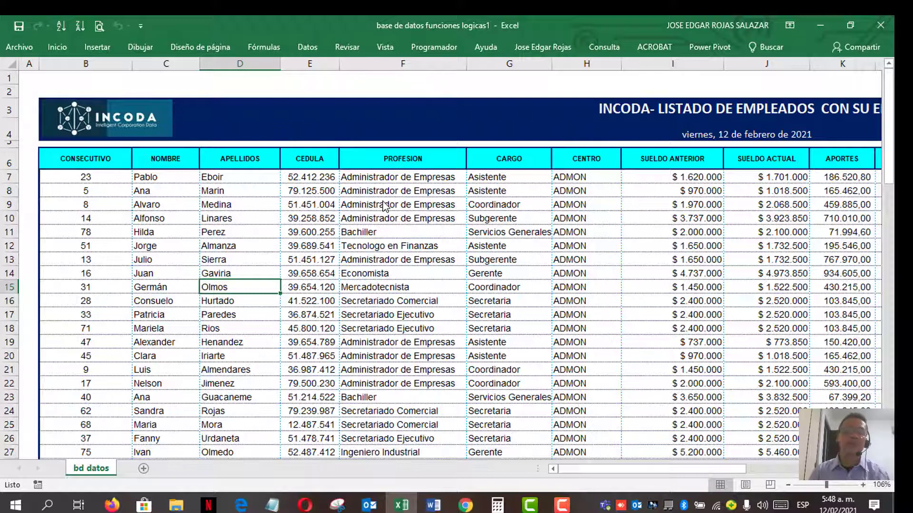
# Add a new worksheet to the workbook, enlarged to 184%, with cell B2 selected
pyautogui.click(408, 220)
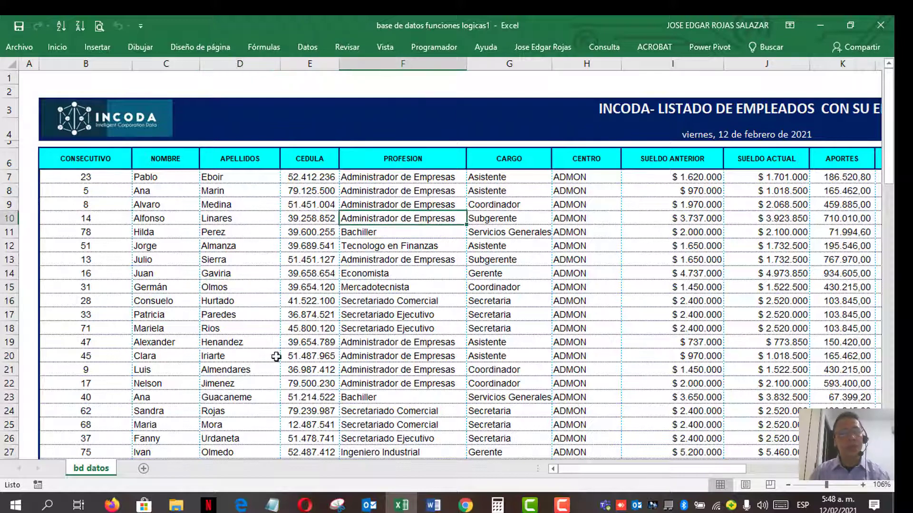
pyautogui.click(144, 469)
pyautogui.click(162, 127)
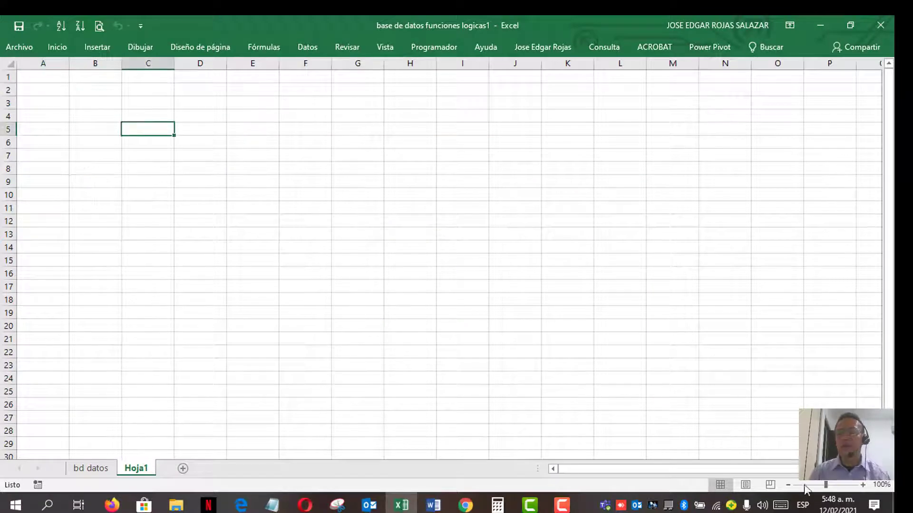
pyautogui.click(835, 486)
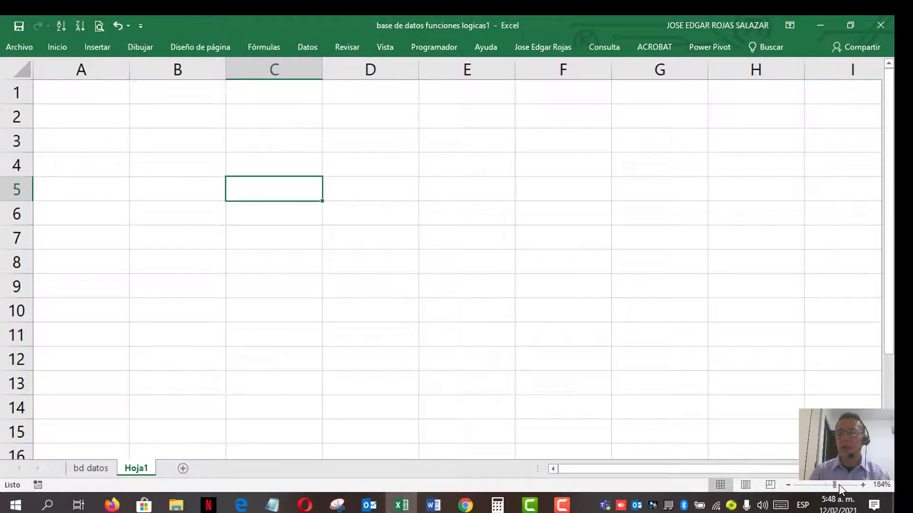
pyautogui.click(185, 120)
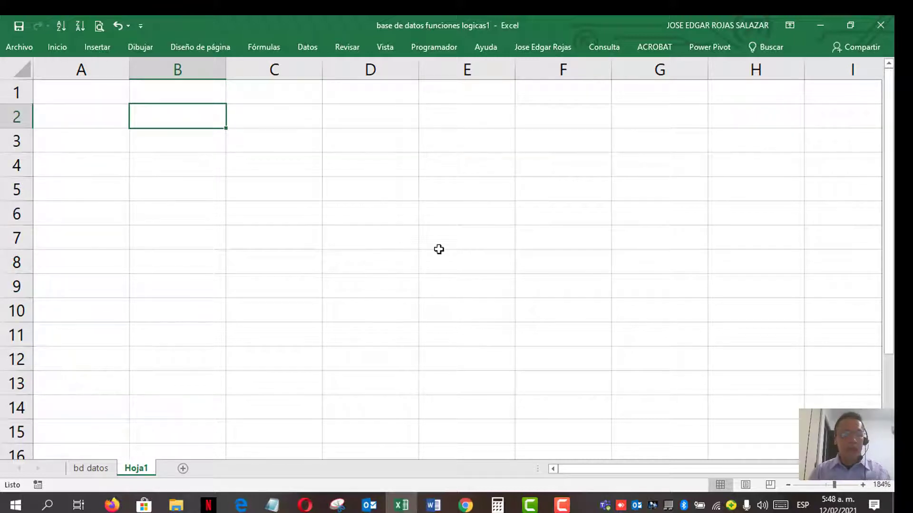
pyautogui.write('funcion logi a')
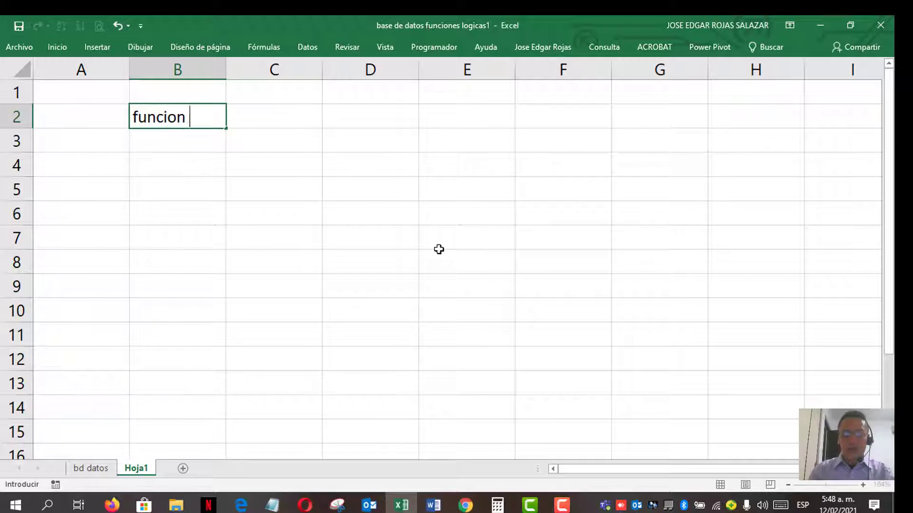
pyautogui.press('BackSpace')
pyautogui.press('BackSpace')
pyautogui.press('BackSpace')
pyautogui.press('BackSpace')
pyautogui.press('BackSpace')
pyautogui.press('BackSpace')
pyautogui.press('BackSpace')
pyautogui.press('BackSpace')
pyautogui.press('BackSpace')
pyautogui.press('BackSpace')
pyautogui.press('BackSpace')
pyautogui.press('BackSpace')
pyautogui.press('BackSpace')
pyautogui.press('BackSpace')
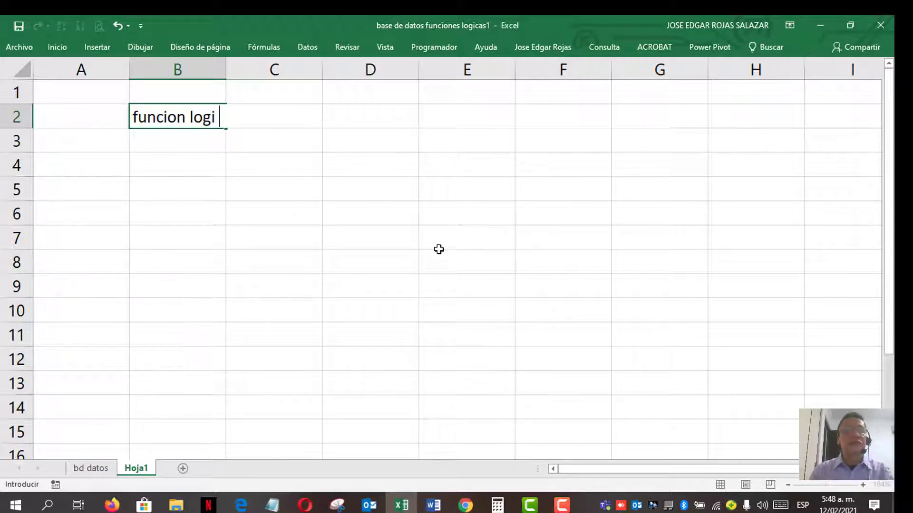
# Enter the title "FUNCION LOGICA SENCILLA" in uppercase in cell B2
pyautogui.write('FUNC')
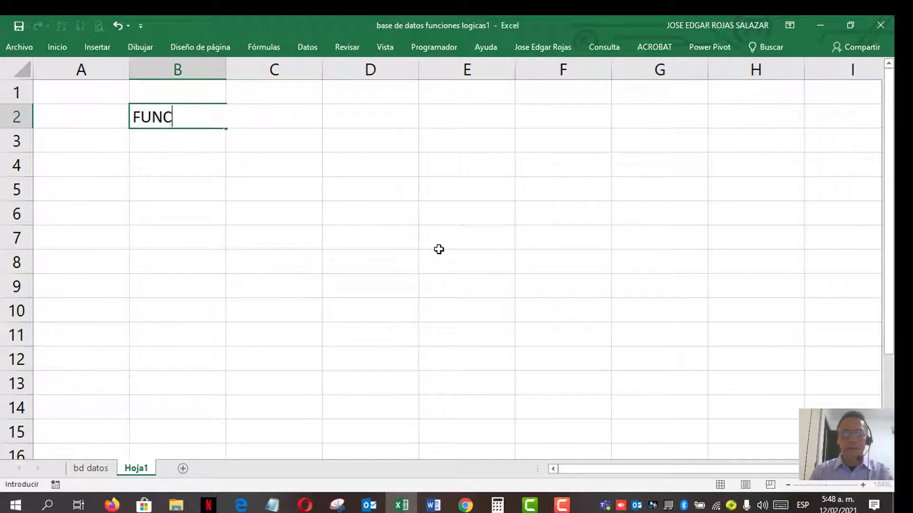
pyautogui.write('ION LOGICA ')
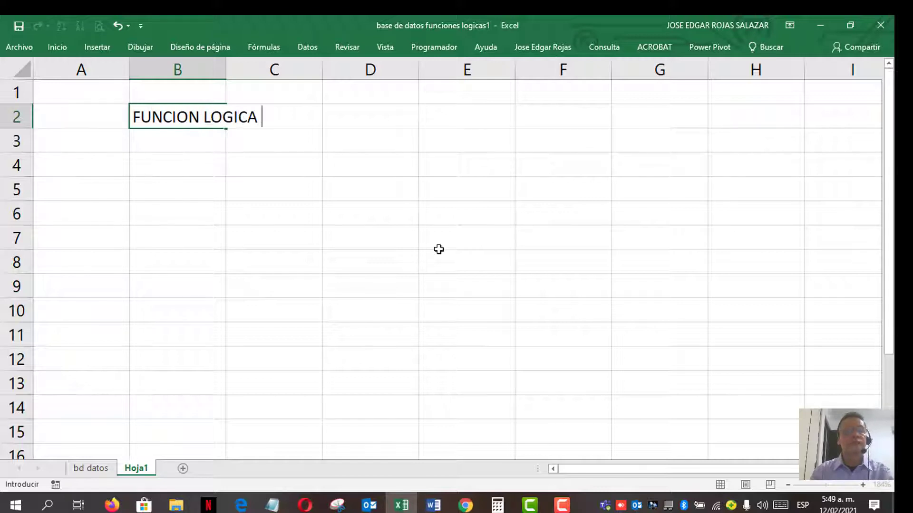
pyautogui.write('SENCILLA')
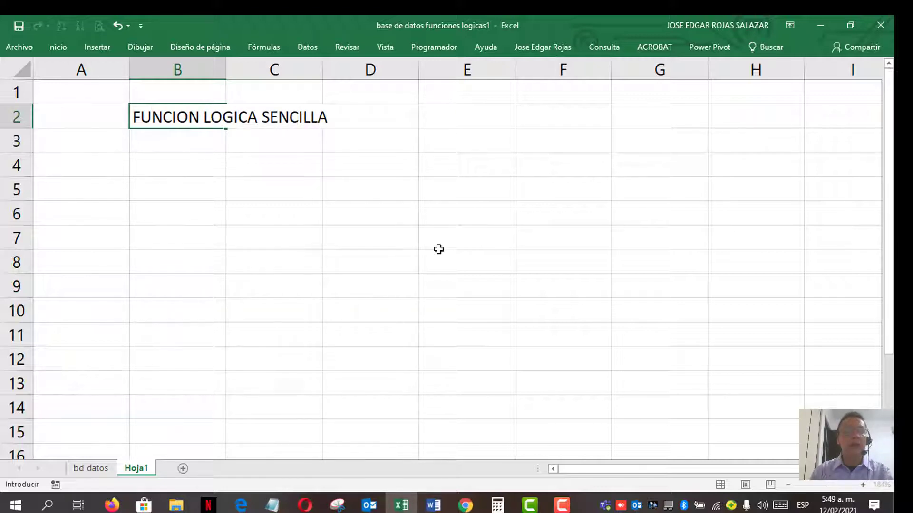
pyautogui.press('Return')
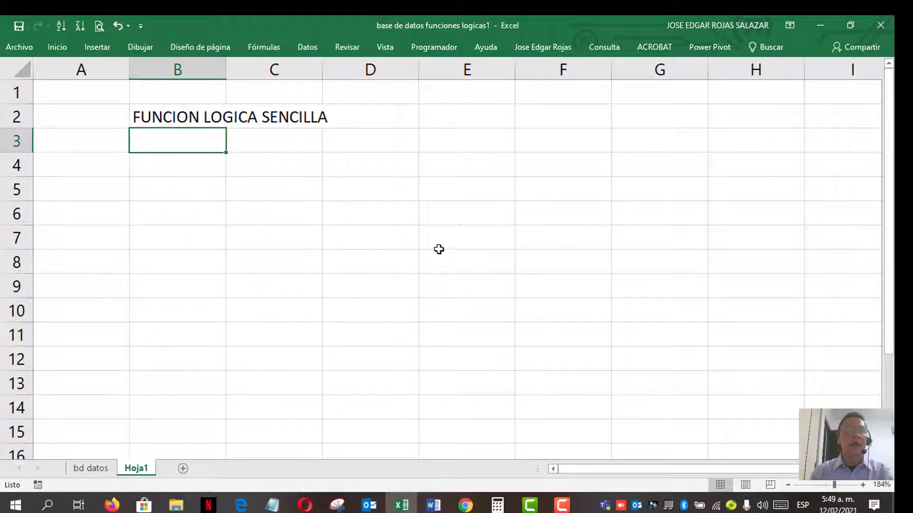
# Enter the function's syntax as plain text in cell B4: "SI(PREGUNTA;RPTAV;RPTAF)"
pyautogui.press('Down')
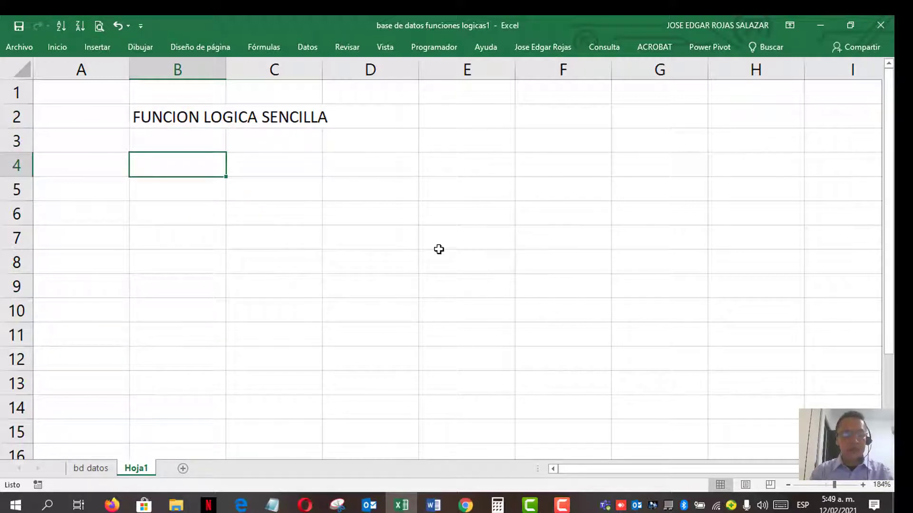
pyautogui.write('SI')
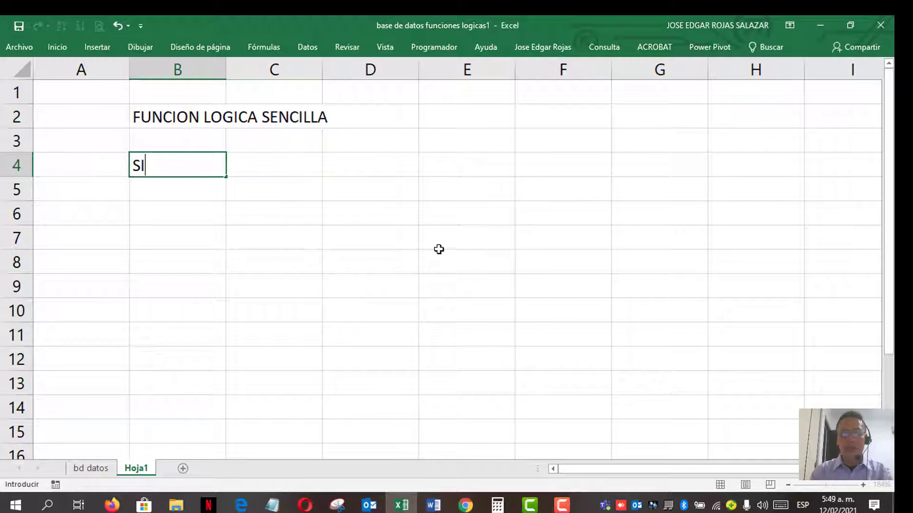
pyautogui.write('(')
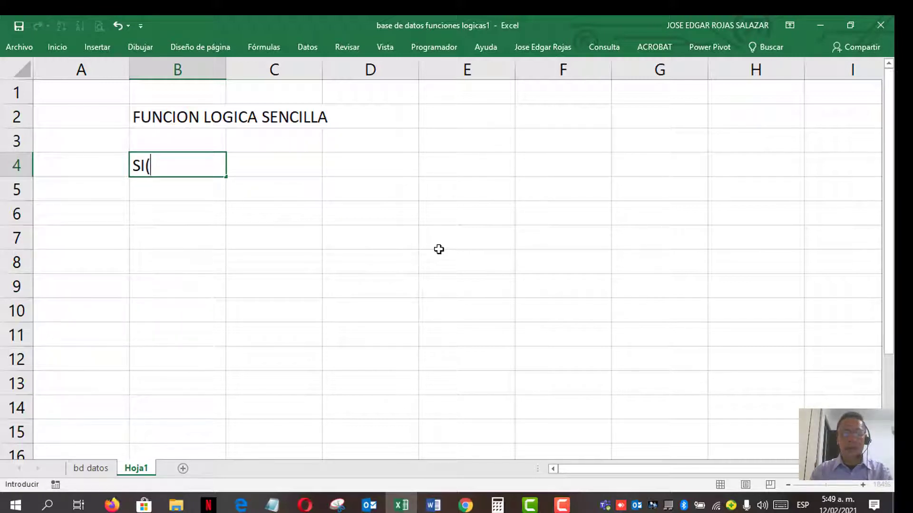
pyautogui.write('PREGUNTA')
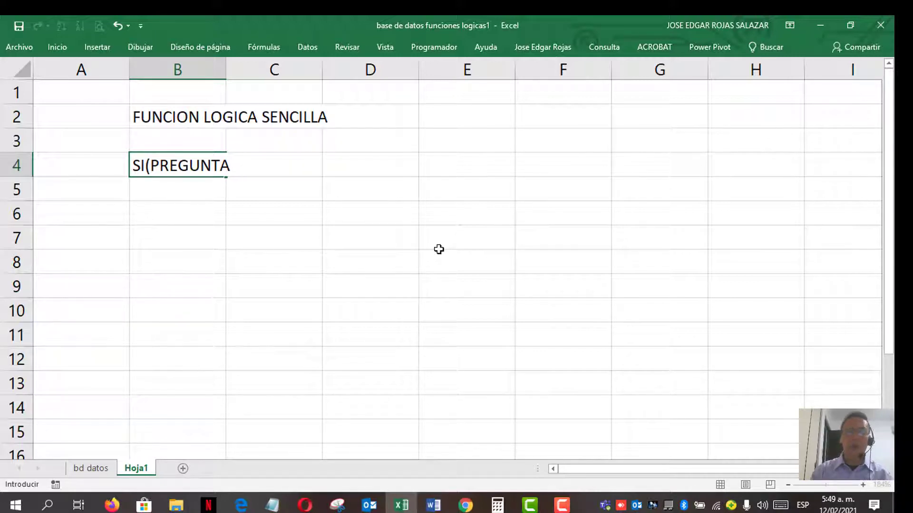
pyautogui.write(';')
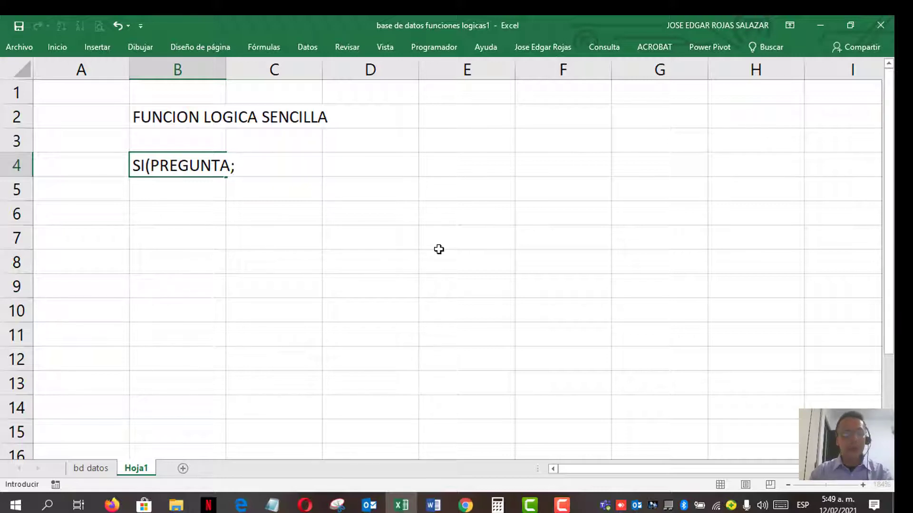
pyautogui.write('RPTAV')
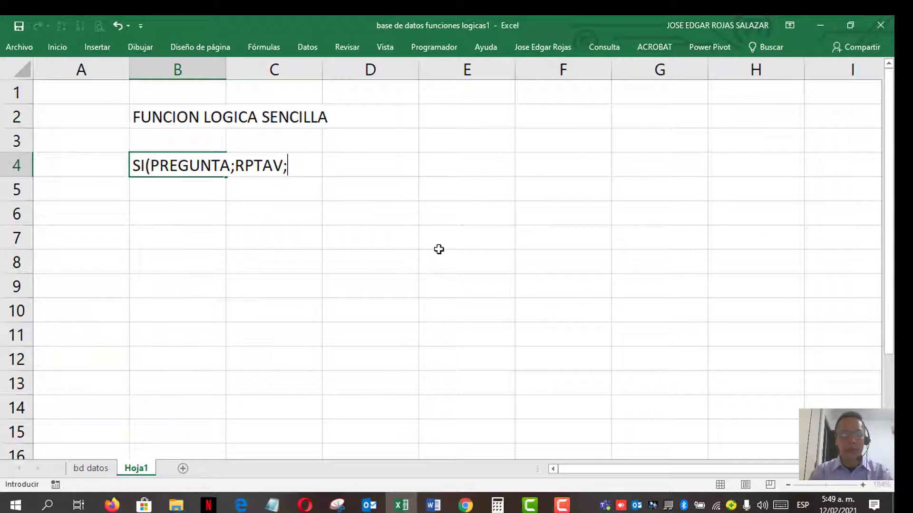
pyautogui.write(';RPTAF')
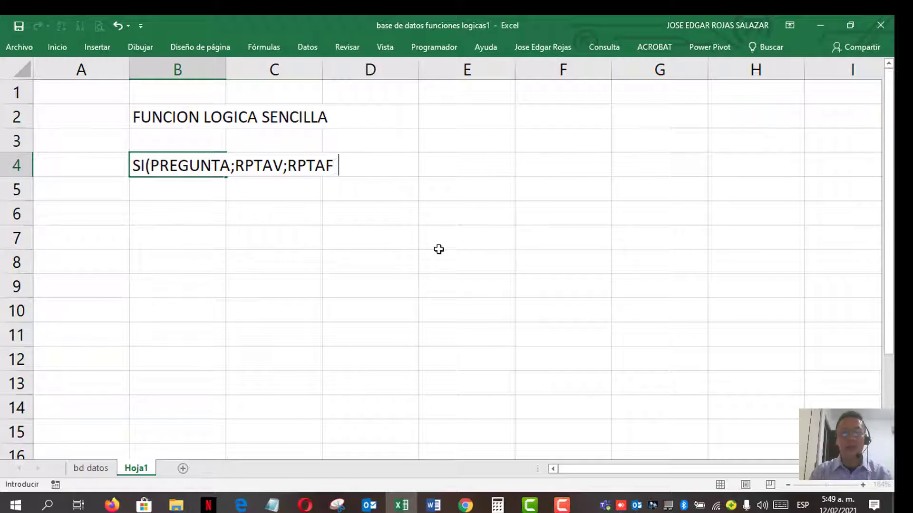
pyautogui.click(273, 191)
pyautogui.click(179, 165)
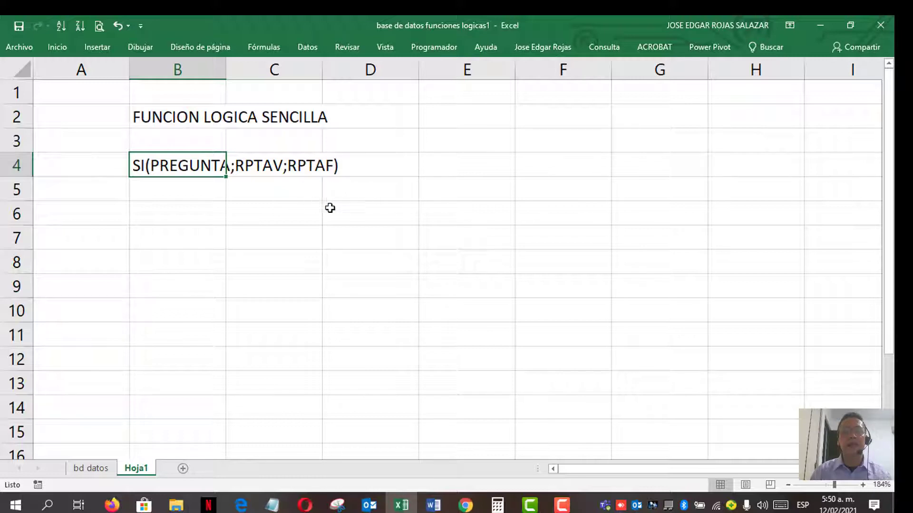
# Enter the label "PREGUNTA" in cell B6, below the syntax text
pyautogui.click(172, 211)
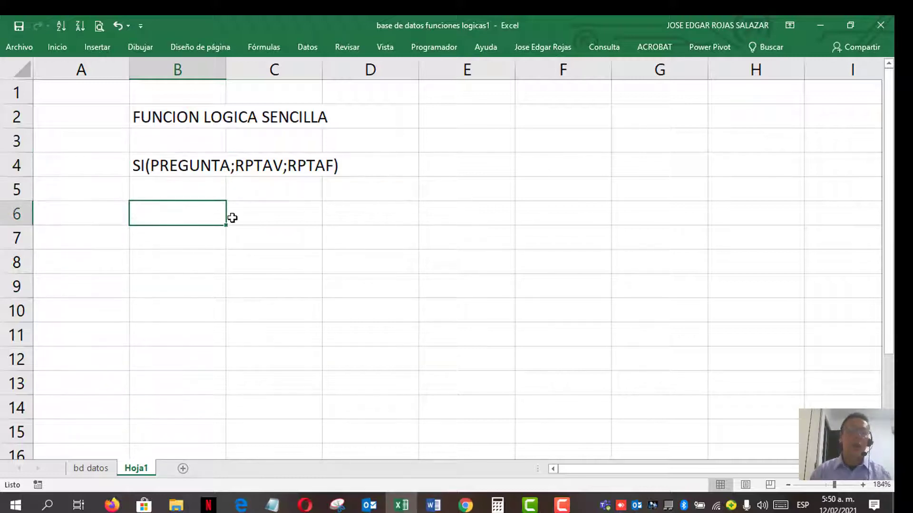
pyautogui.write('PREGUNTA')
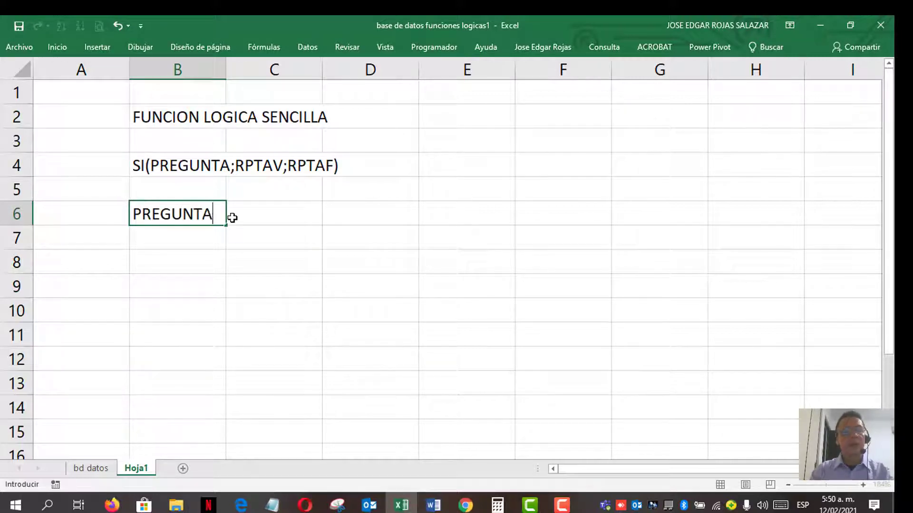
pyautogui.press('Return')
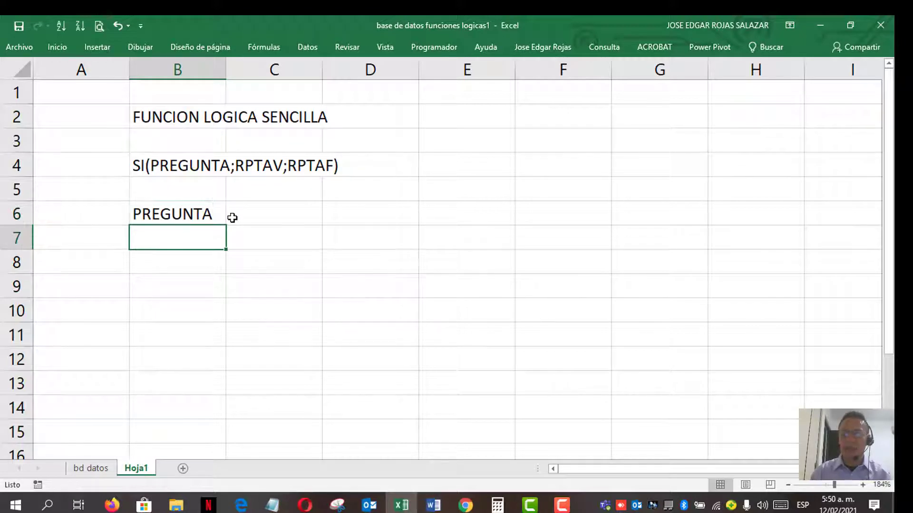
# Start the explanation of the PREGUNTA argument in cell C6 with the text "Celda que voy a evaluar"
pyautogui.click(232, 217)
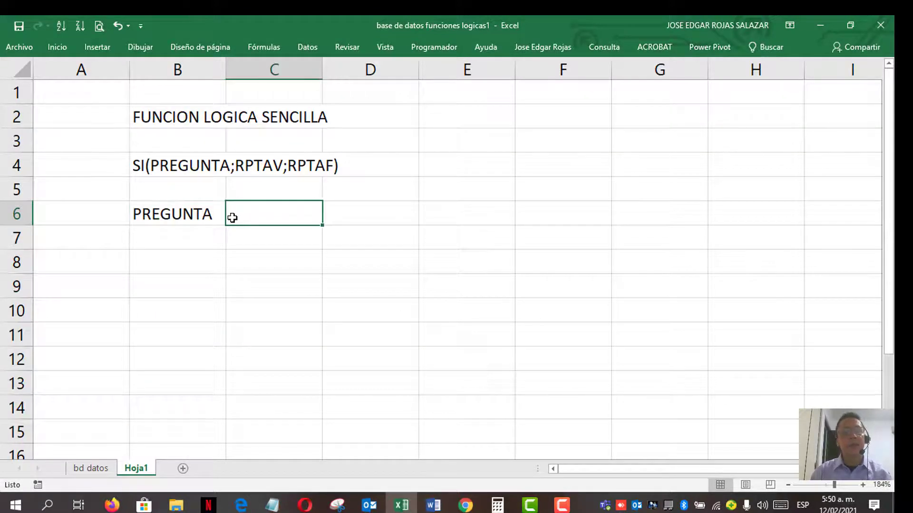
pyautogui.write('CELDA')
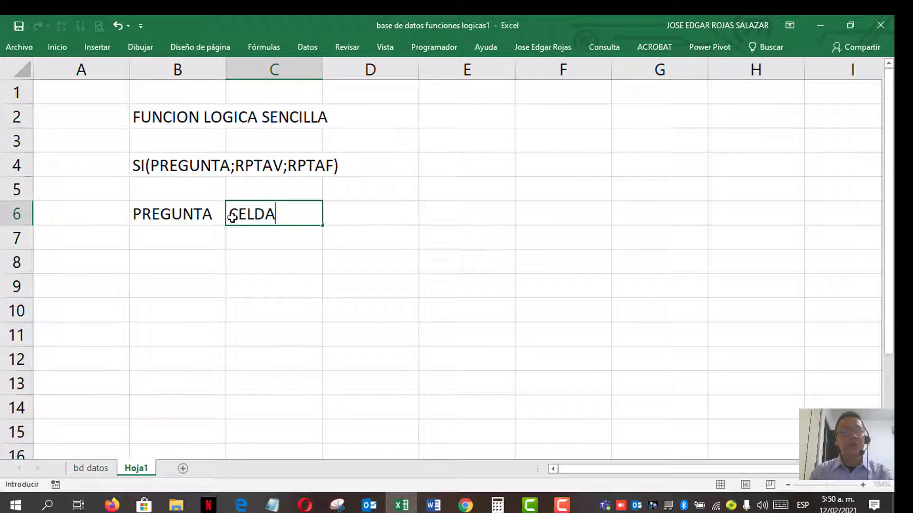
pyautogui.press('BackSpace')
pyautogui.press('BackSpace')
pyautogui.press('BackSpace')
pyautogui.press('BackSpace')
pyautogui.write('e')
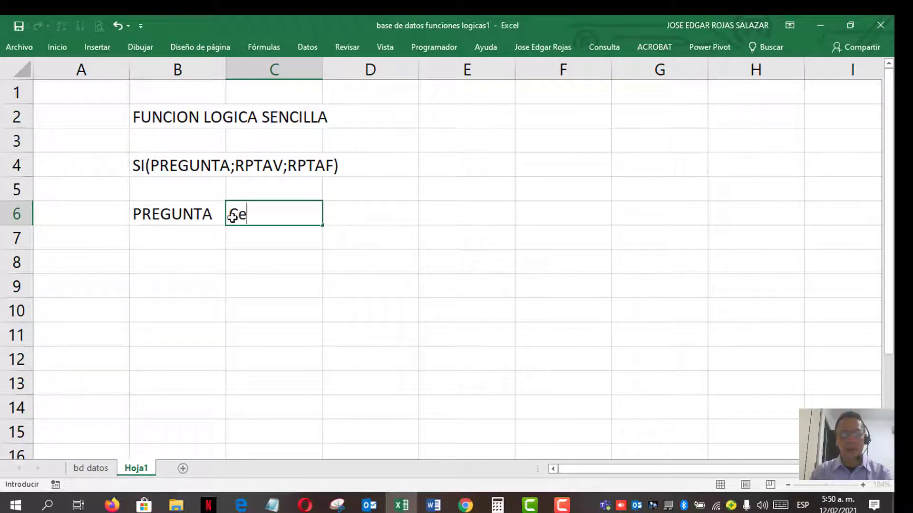
pyautogui.write('lda que vo')
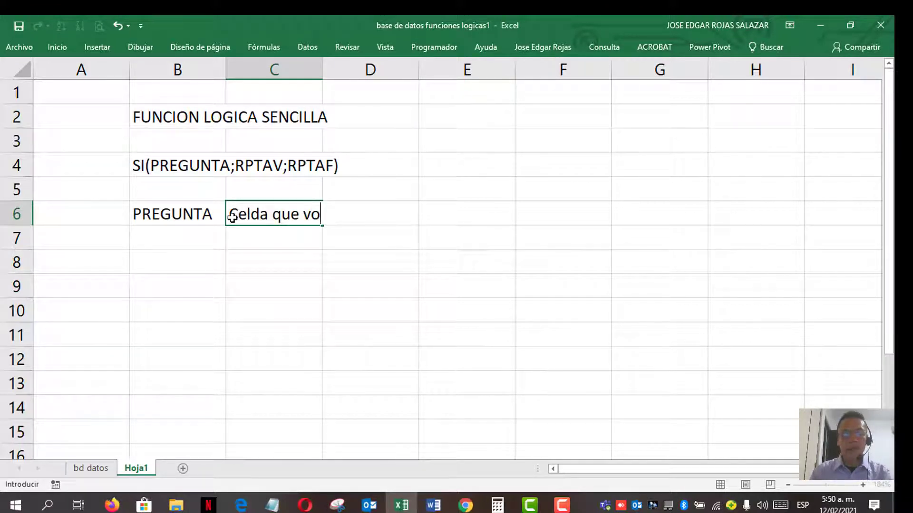
pyautogui.write('y a evaluyar')
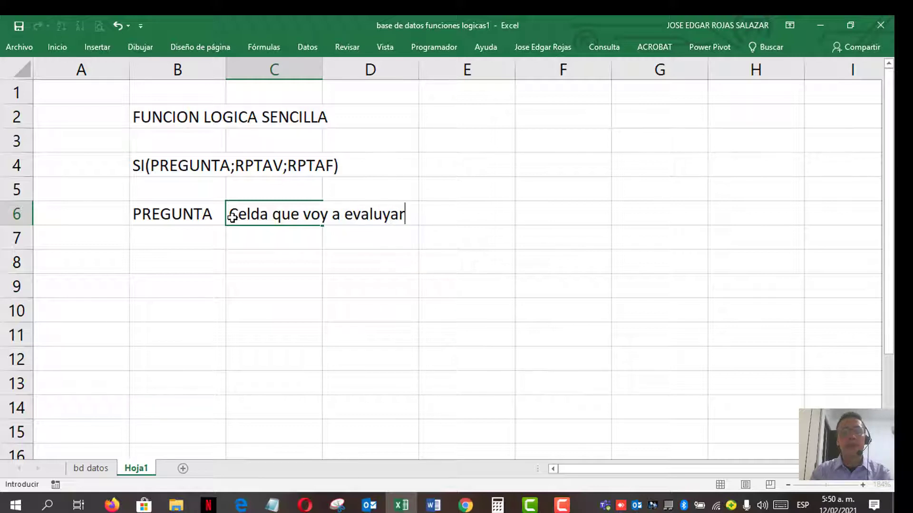
pyautogui.press('BackSpace')
pyautogui.press('BackSpace')
pyautogui.press('BackSpace')
pyautogui.write('ar')
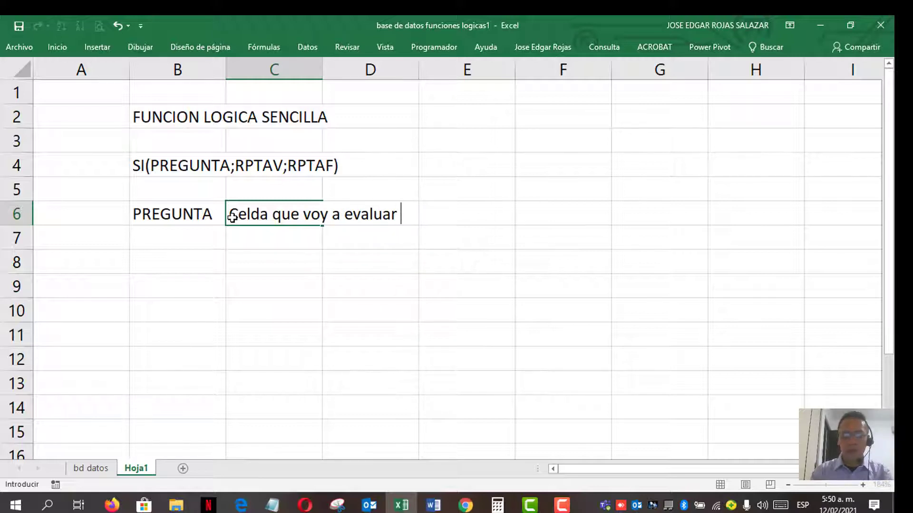
# Continue the explanation in C6 with "operador logico lo que estoy preguntando"
pyautogui.write(' operador ')
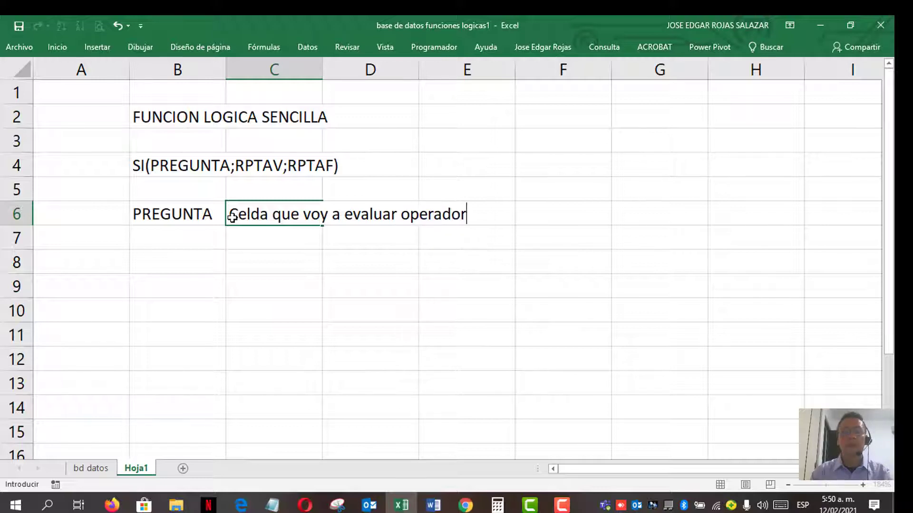
pyautogui.write('logic')
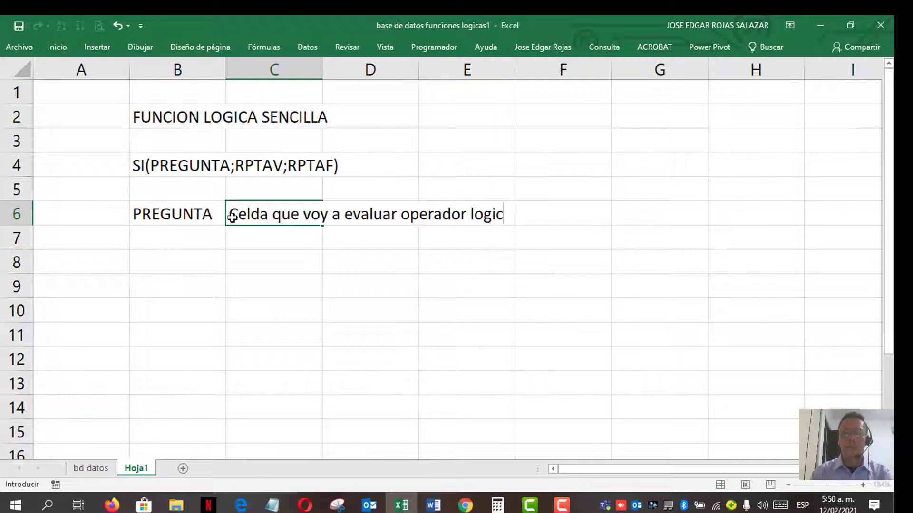
pyautogui.write('o')
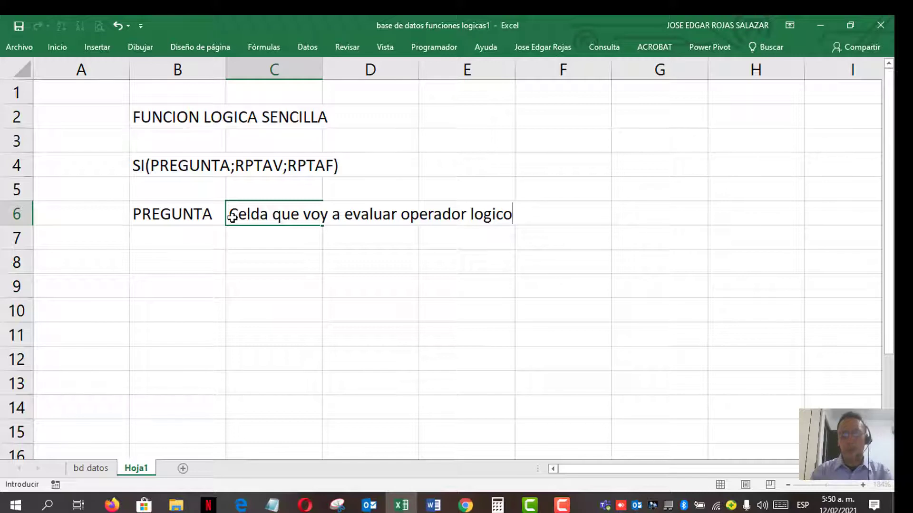
pyautogui.write(' lo que esto')
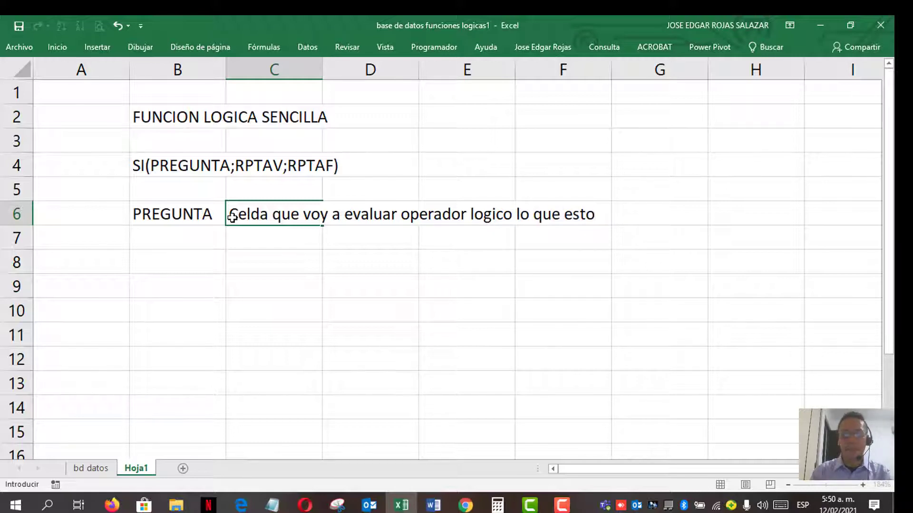
pyautogui.write('y preguna')
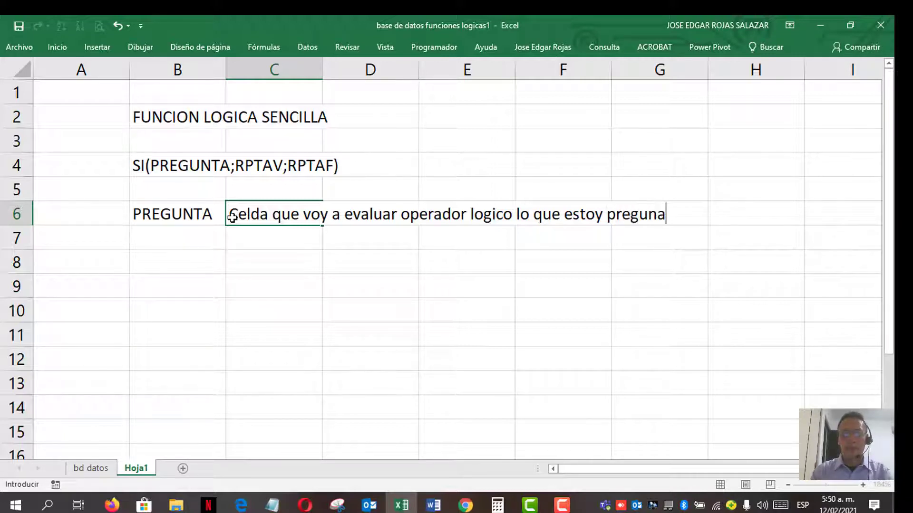
pyautogui.press('BackSpace')
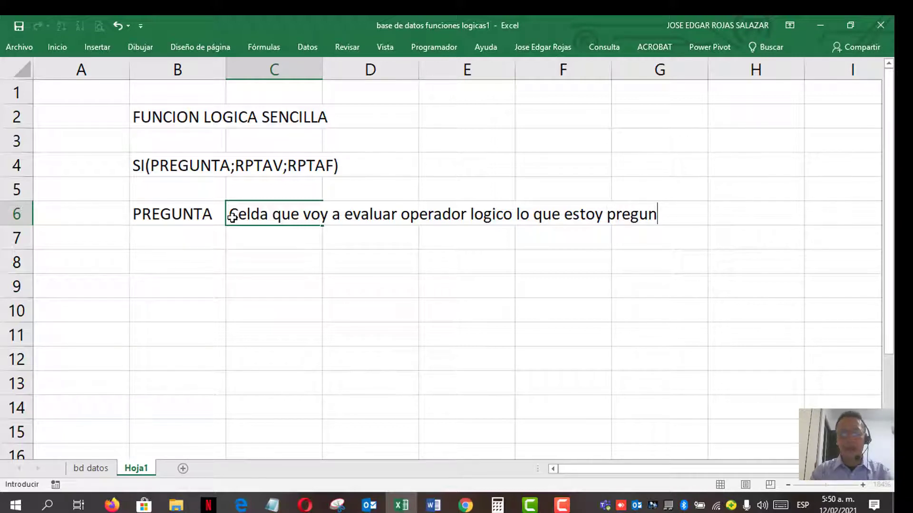
pyautogui.write('tando')
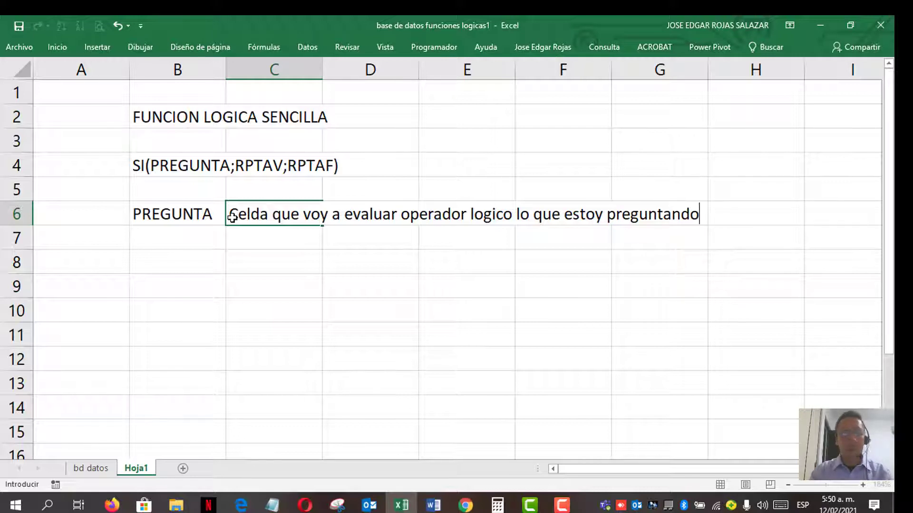
pyautogui.write(')')
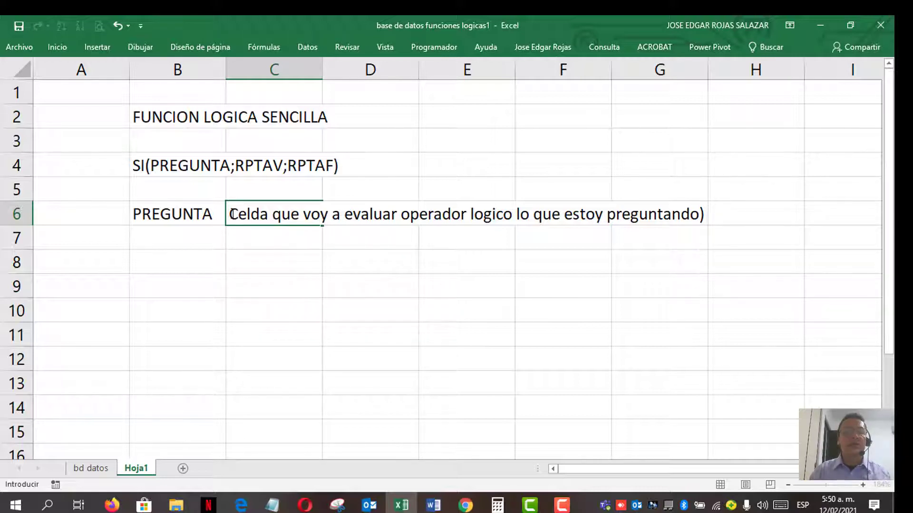
pyautogui.press('BackSpace')
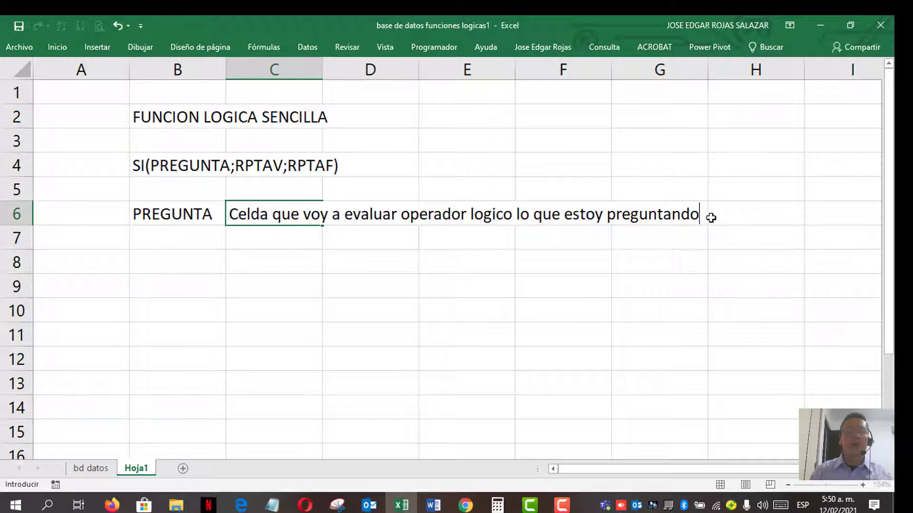
# Separate the three parts of the C6 explanation with hyphens, before "operador logico" and before "lo que estoy preguntando", and commit the entry
pyautogui.click(400, 214)
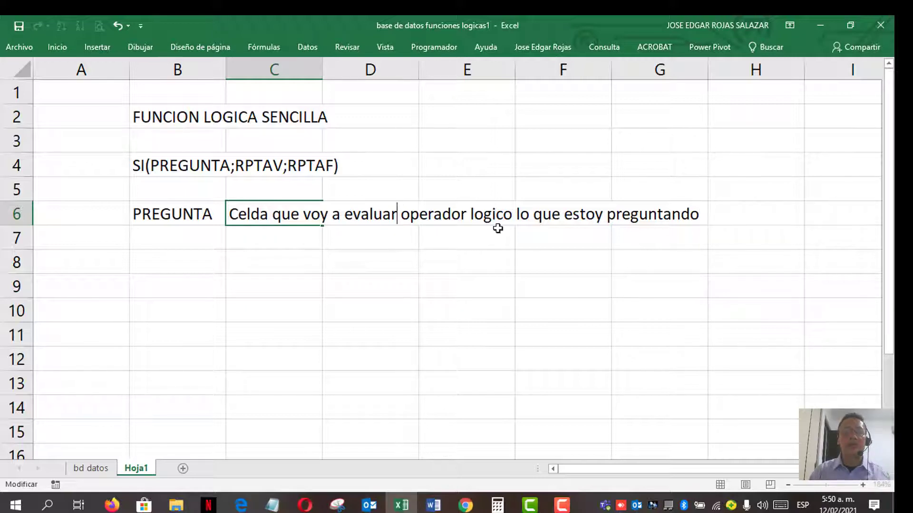
pyautogui.write(',')
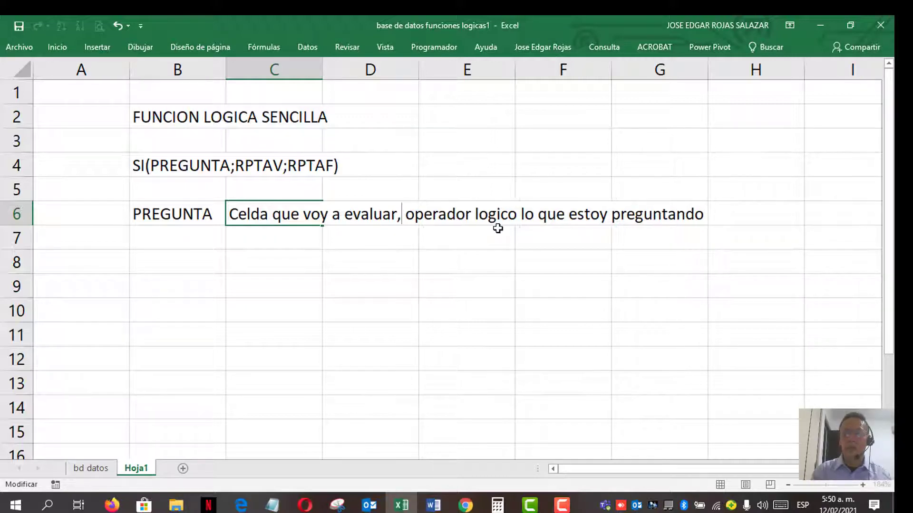
pyautogui.press('BackSpace')
pyautogui.write('-')
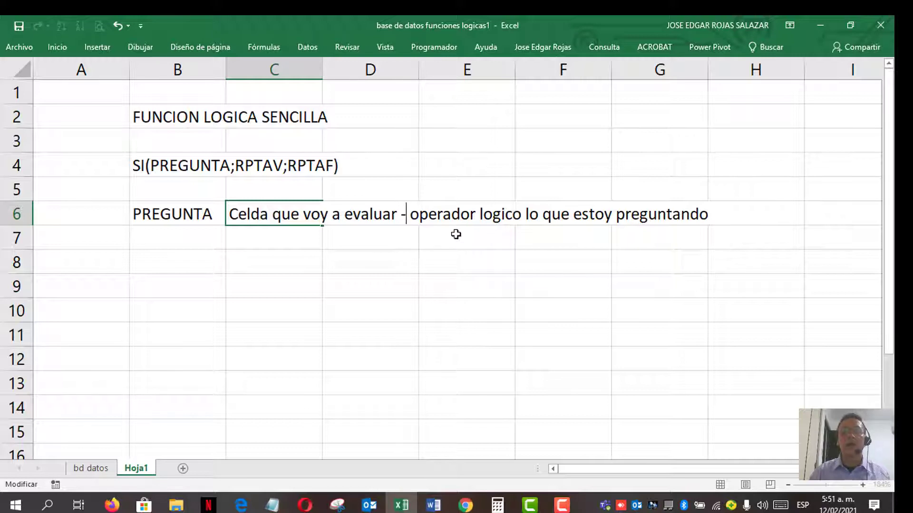
pyautogui.click(523, 216)
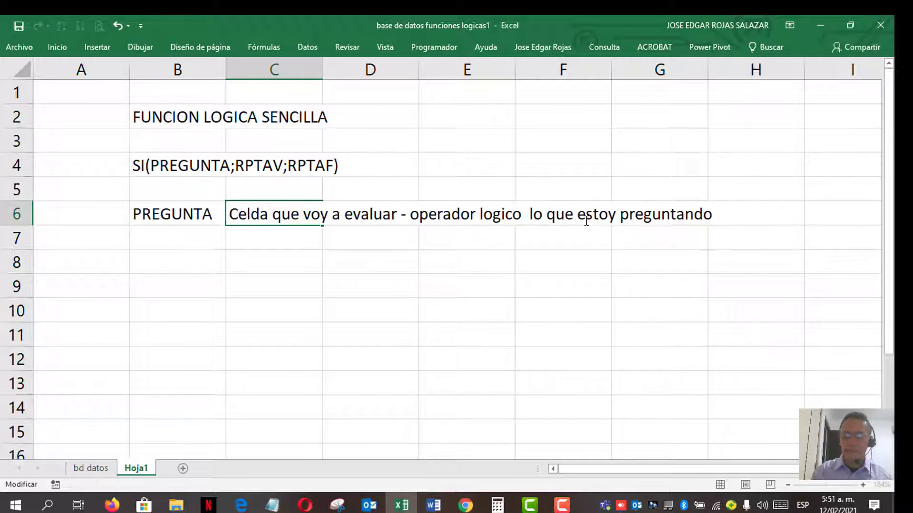
pyautogui.write('-')
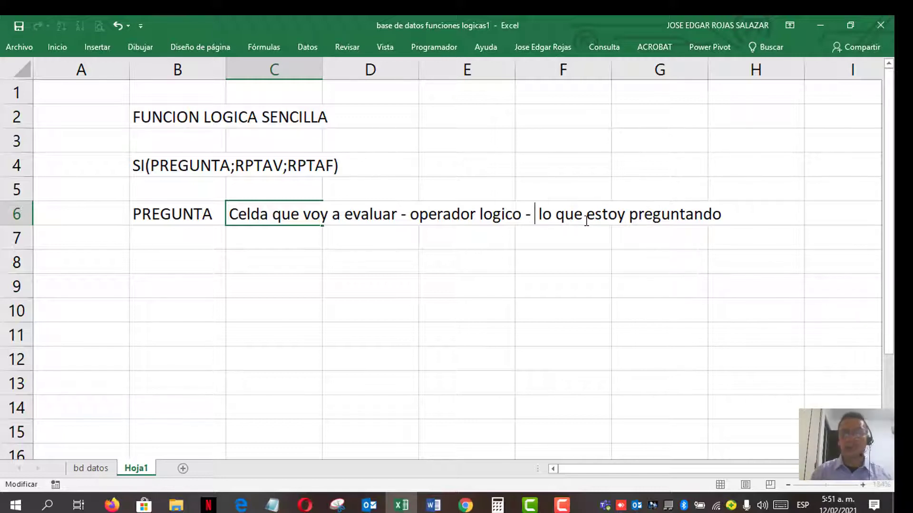
pyautogui.press('Return')
# Enter the uppercase column heading "CIUDAD" in cell A10 for a sample list
pyautogui.press('Down')
pyautogui.press('Down')
pyautogui.press('Left')
pyautogui.press('Left')
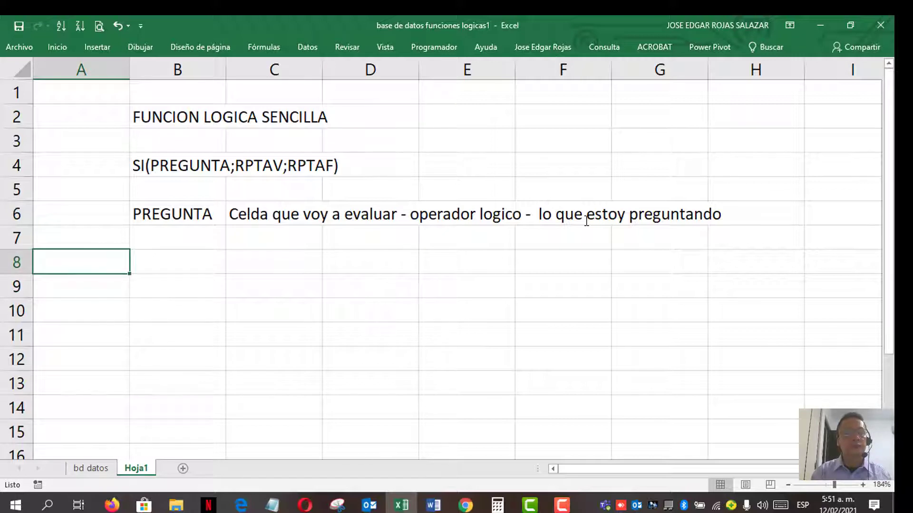
pyautogui.press('Down')
pyautogui.press('Down')
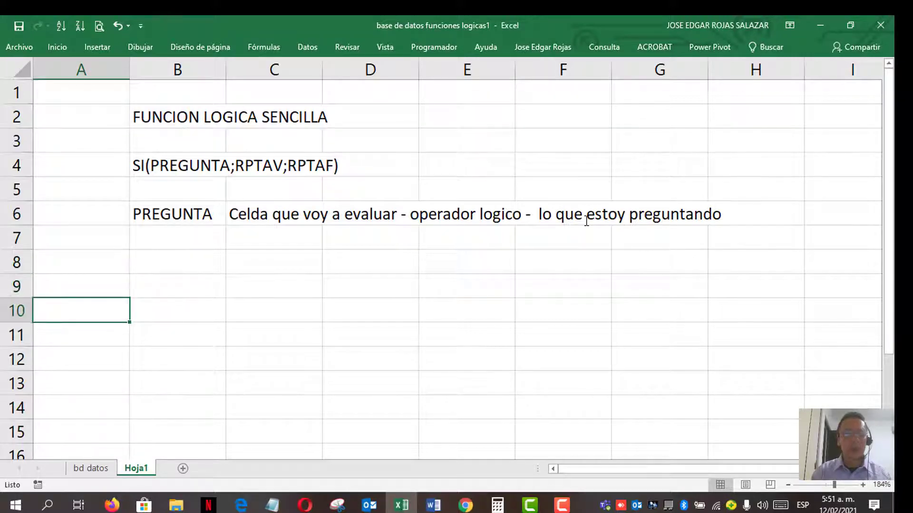
pyautogui.write('ciudad')
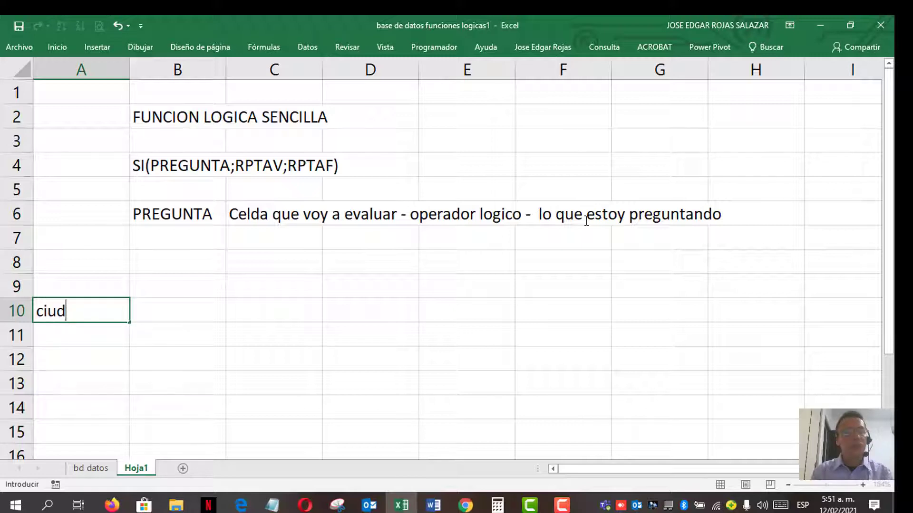
pyautogui.press('BackSpace')
pyautogui.press('BackSpace')
pyautogui.press('BackSpace')
pyautogui.press('BackSpace')
pyautogui.press('BackSpace')
pyautogui.press('BackSpace')
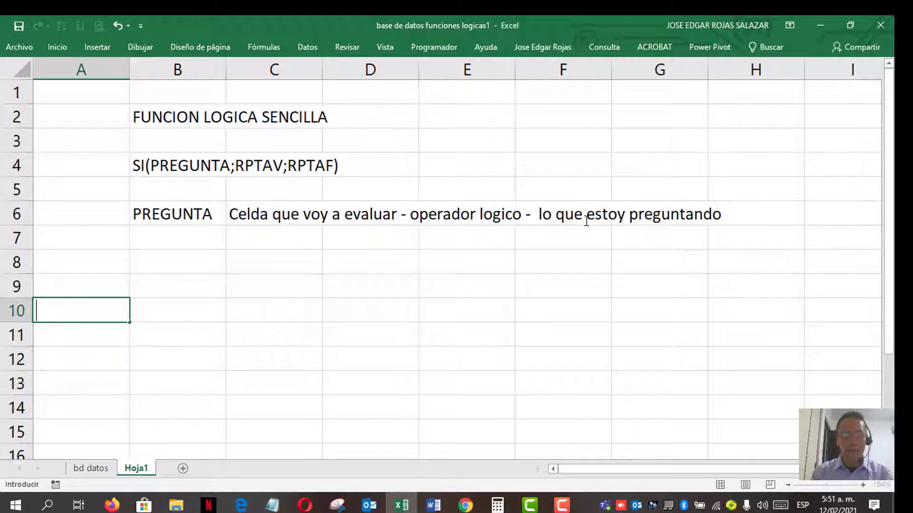
pyautogui.write('CUDA')
pyautogui.press('BackSpace')
pyautogui.press('BackSpace')
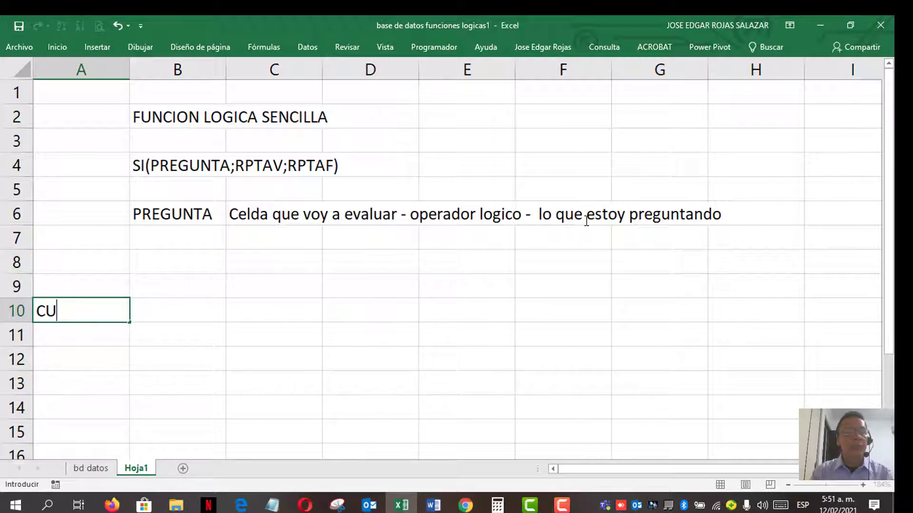
pyautogui.press('BackSpace')
pyautogui.write('IUDAD')
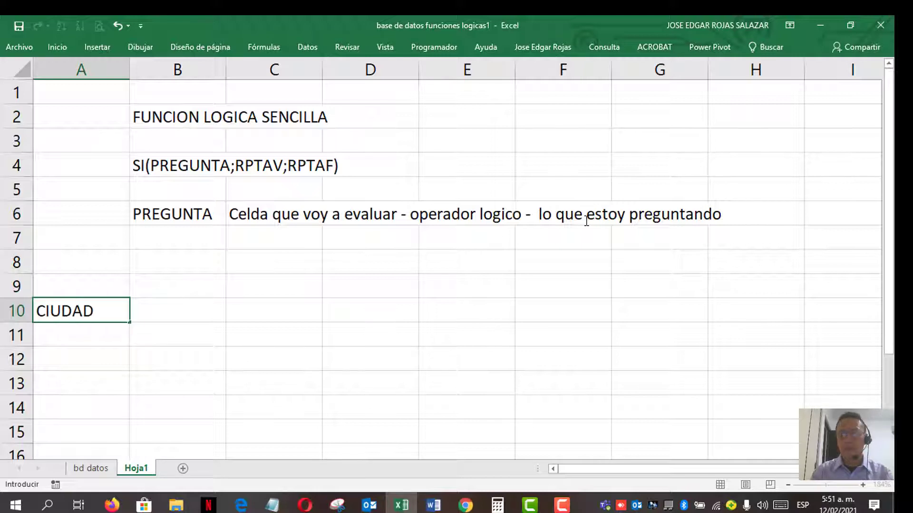
pyautogui.press('Return')
# Enter "Medellin" in cell A11 as the first city, with only its initial letter capitalized
pyautogui.write('ME')
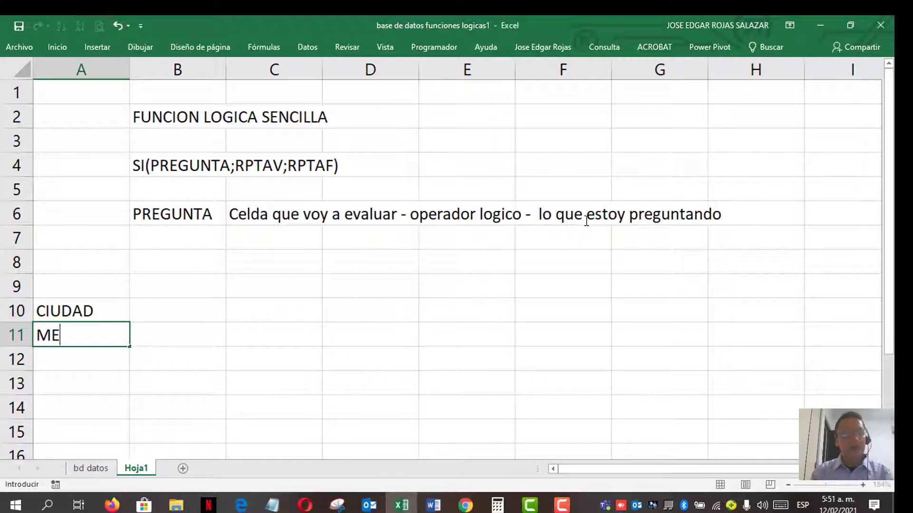
pyautogui.write('DELLIN')
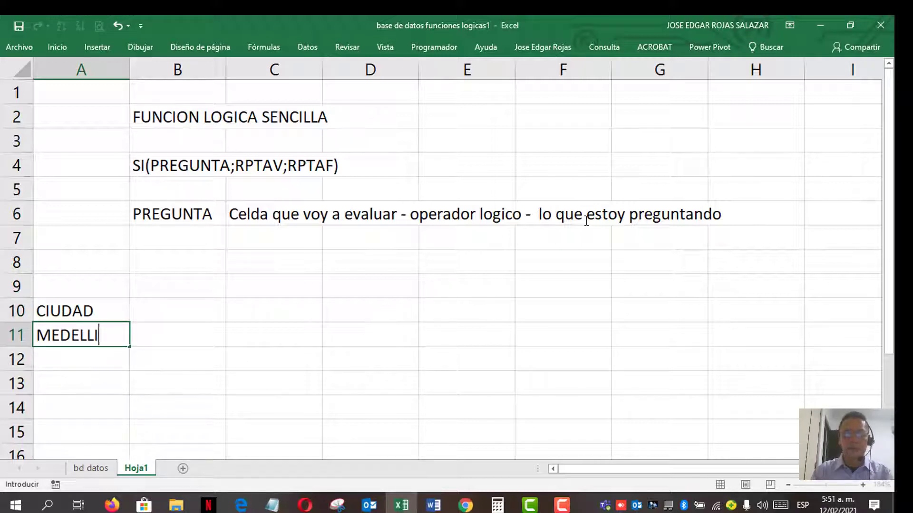
pyautogui.press('BackSpace')
pyautogui.press('BackSpace')
pyautogui.press('BackSpace')
pyautogui.press('BackSpace')
pyautogui.press('BackSpace')
pyautogui.press('BackSpace')
pyautogui.press('BackSpace')
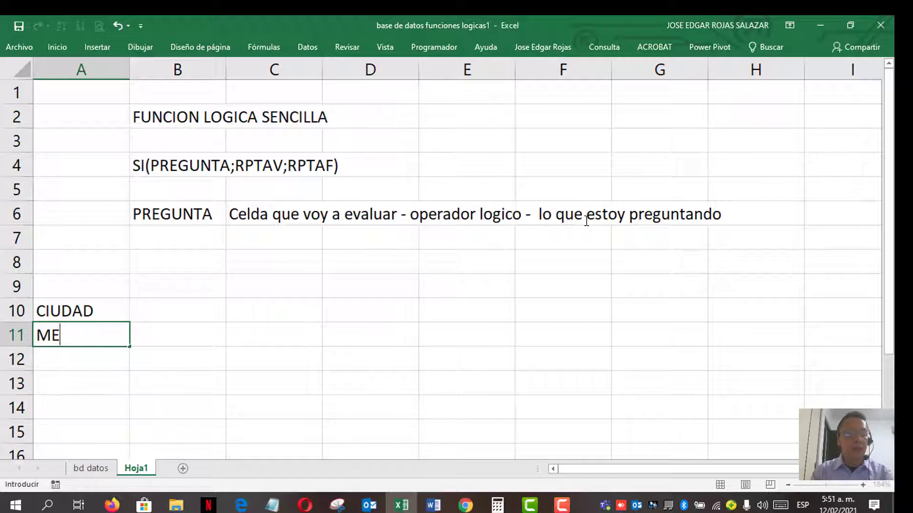
pyautogui.write('edellin')
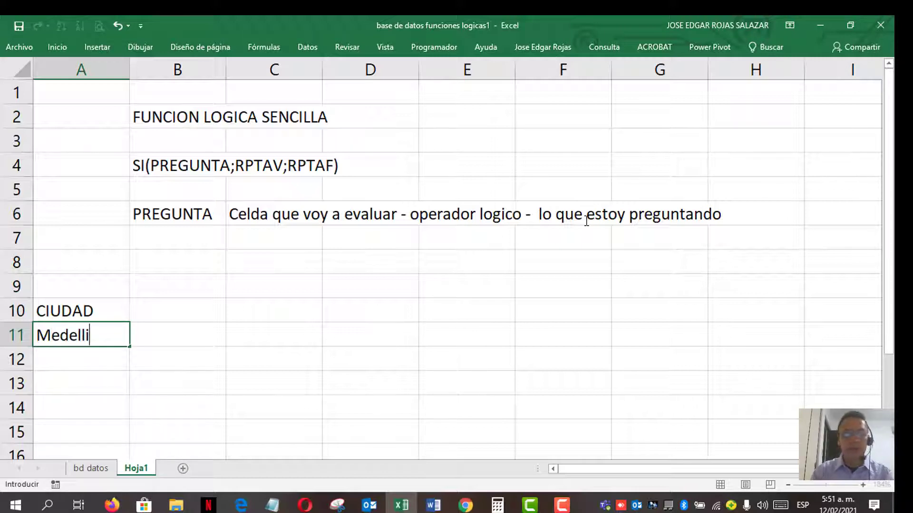
pyautogui.press('Return')
# Enter "Cali" in cell A12 as the second city of the list
pyautogui.write('CAli')
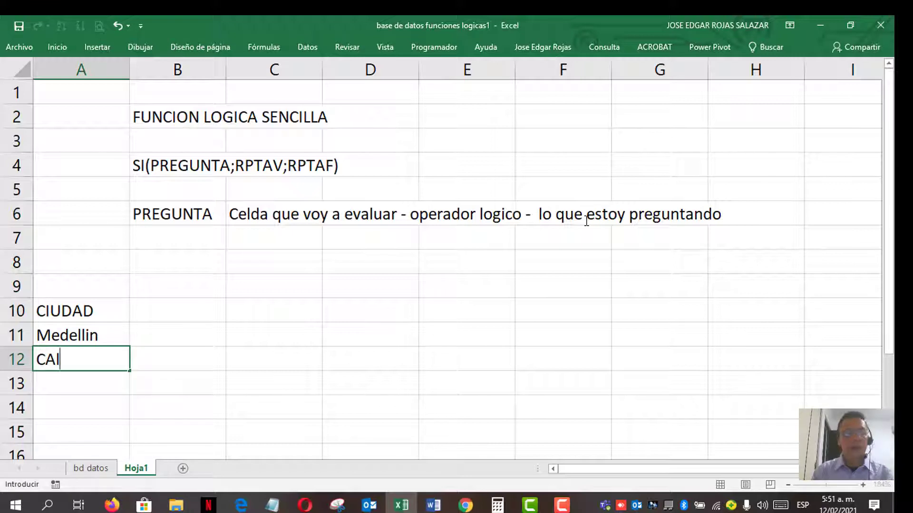
pyautogui.press('BackSpace')
pyautogui.press('BackSpace')
pyautogui.press('BackSpace')
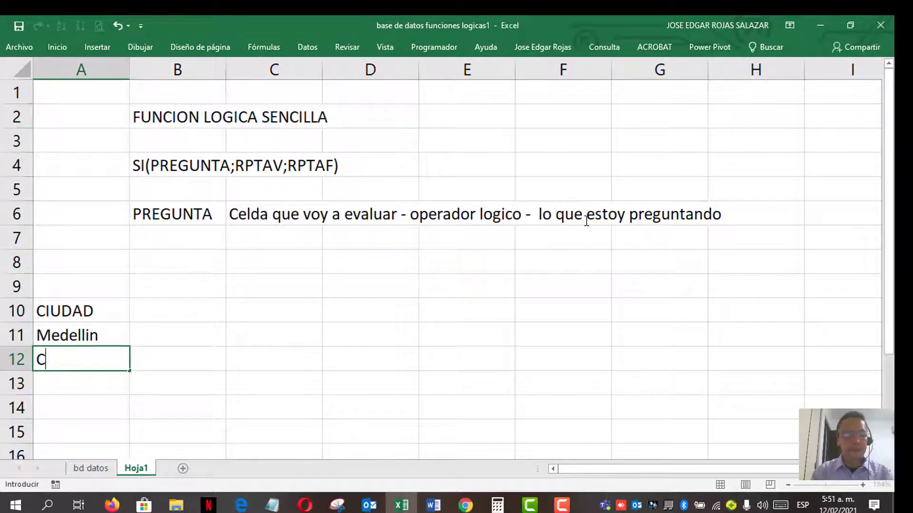
pyautogui.write('ali')
pyautogui.press('Return')
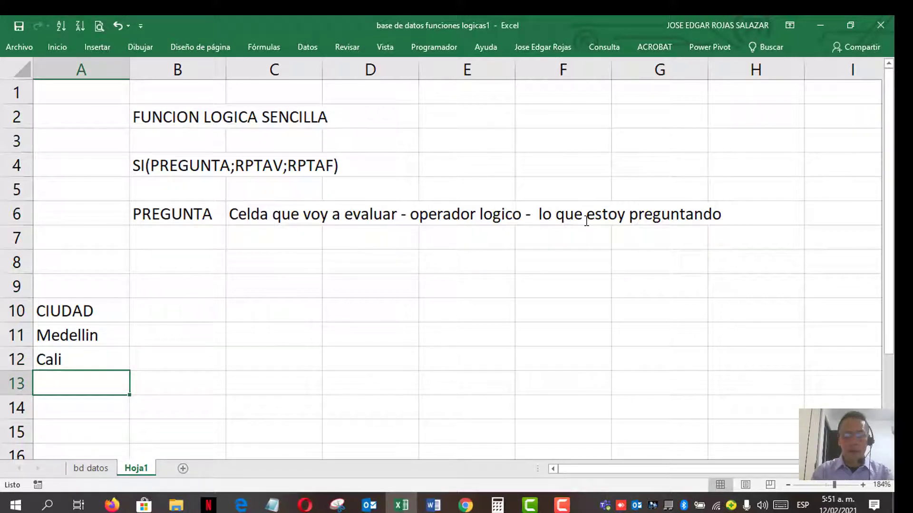
# Fill cells A13 to A15 with the cities Medellin, Cali and Cali
pyautogui.write('m')
pyautogui.press('Return')
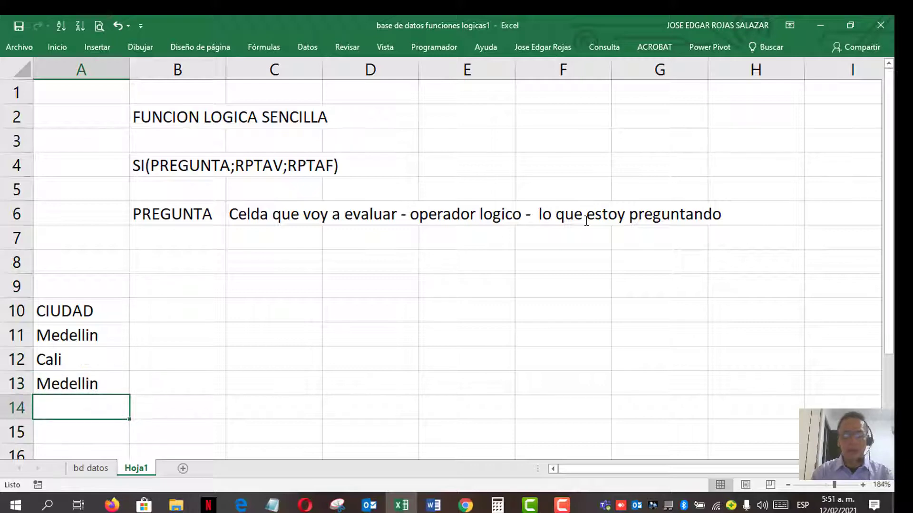
pyautogui.write('c')
pyautogui.press('Return')
pyautogui.write('c')
pyautogui.press('Return')
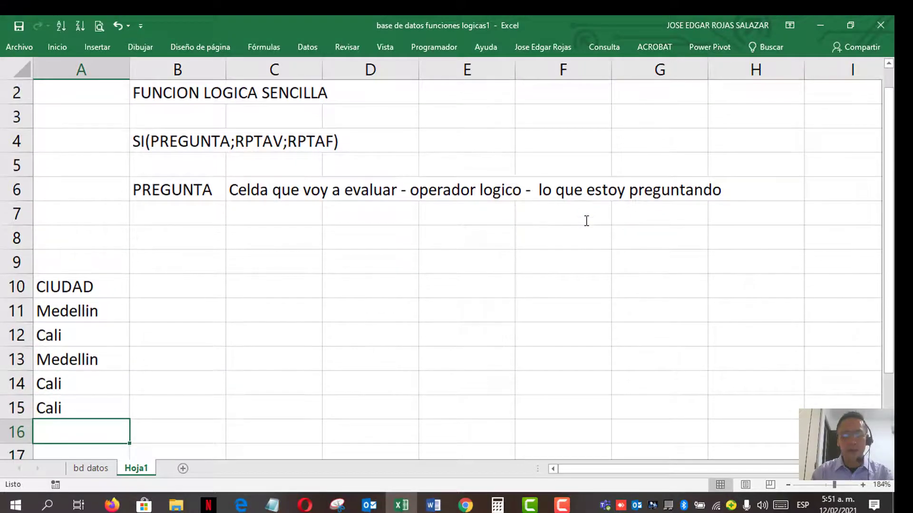
# Continue the city list with Medellin in cell A16 and Neiva in cell A17
pyautogui.write('m')
pyautogui.press('Return')
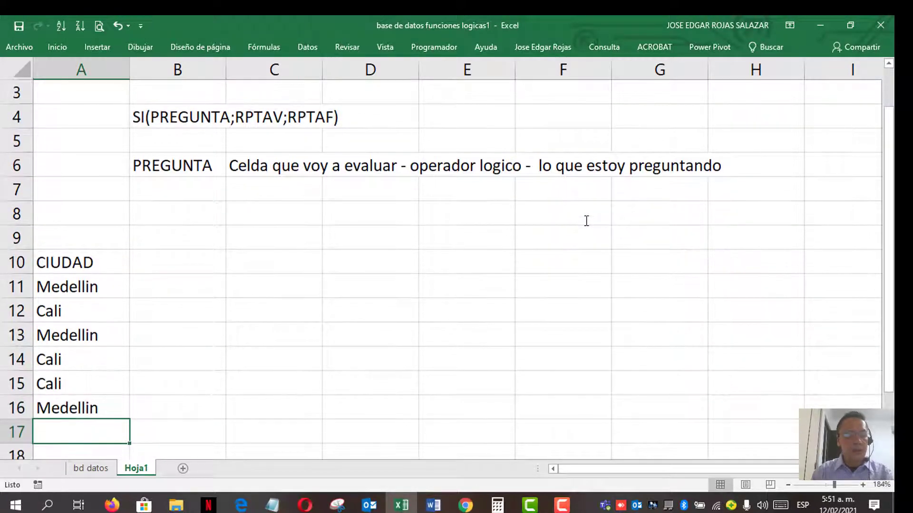
pyautogui.write('Neiva')
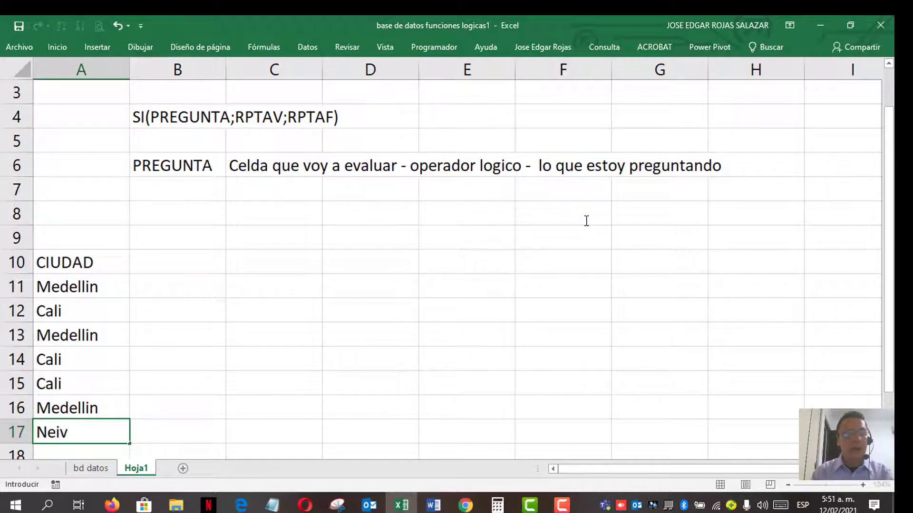
pyautogui.press('Return')
pyautogui.write('g')
pyautogui.press('BackSpace')
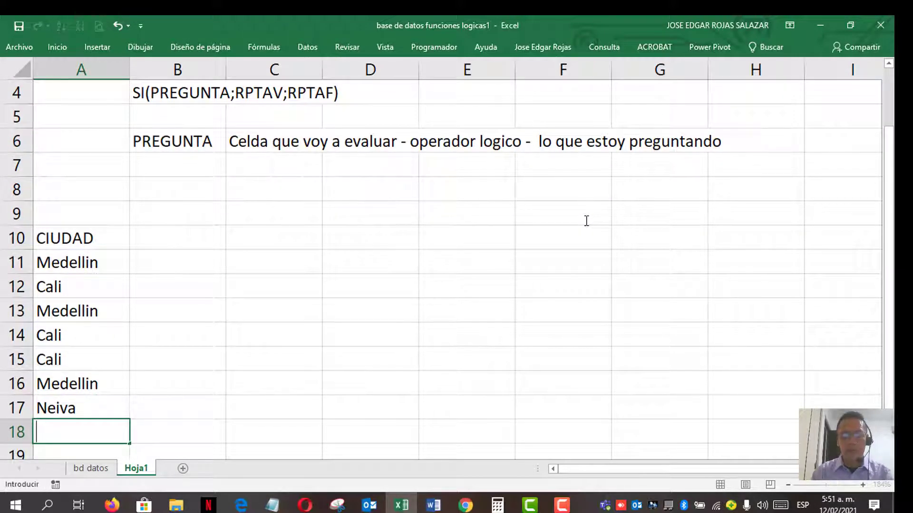
# Enter the city Bogota in cells A18 and A19 of the list
pyautogui.write('b')
pyautogui.press('BackSpace')
pyautogui.write('Bogota')
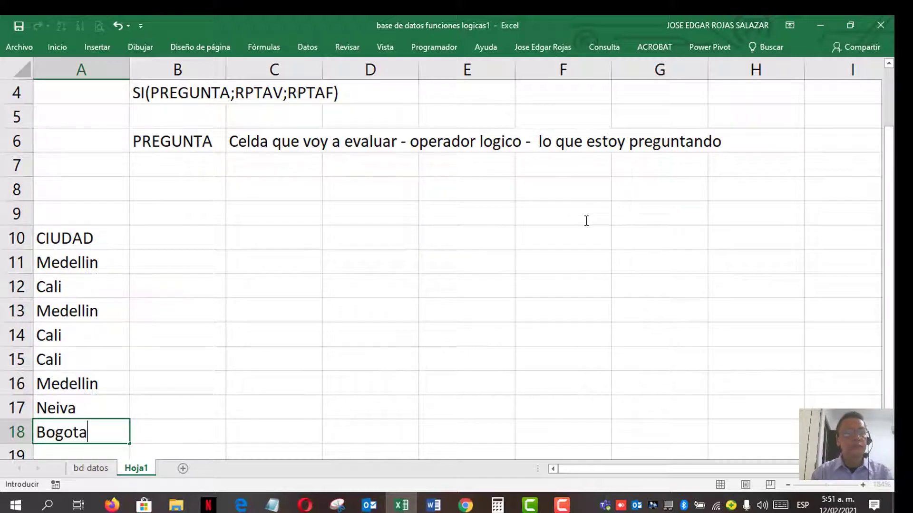
pyautogui.press('Return')
pyautogui.write('b')
pyautogui.press('Return')
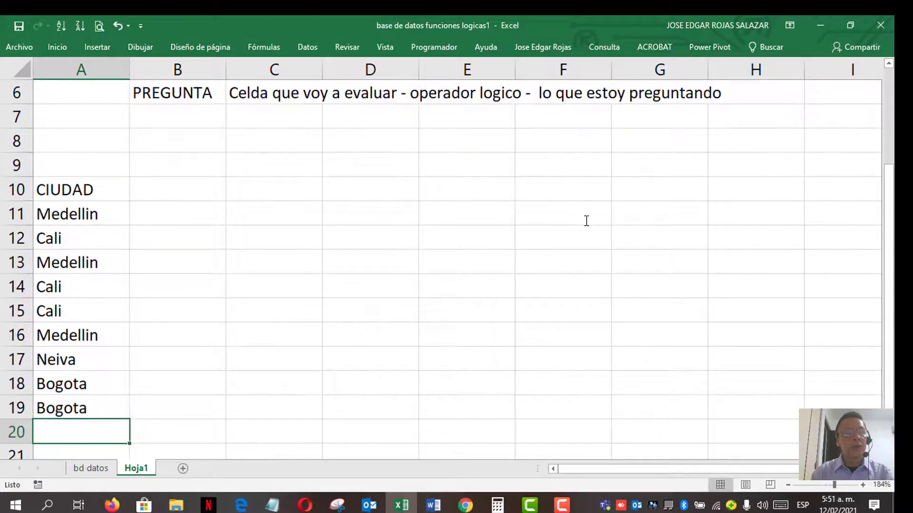
# Finish the city list with Cali in cell A20 and Neiva in cell A21
pyautogui.write('c')
pyautogui.press('Return')
pyautogui.write('n')
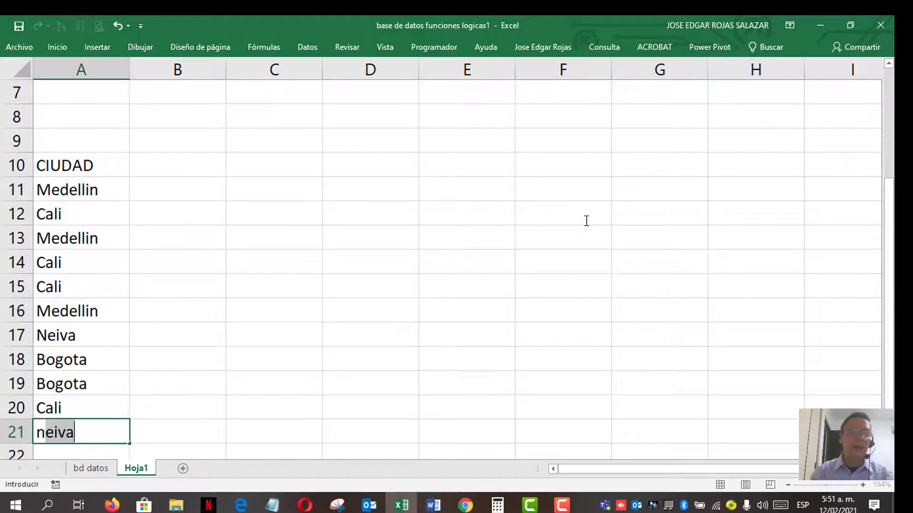
pyautogui.press('Return')
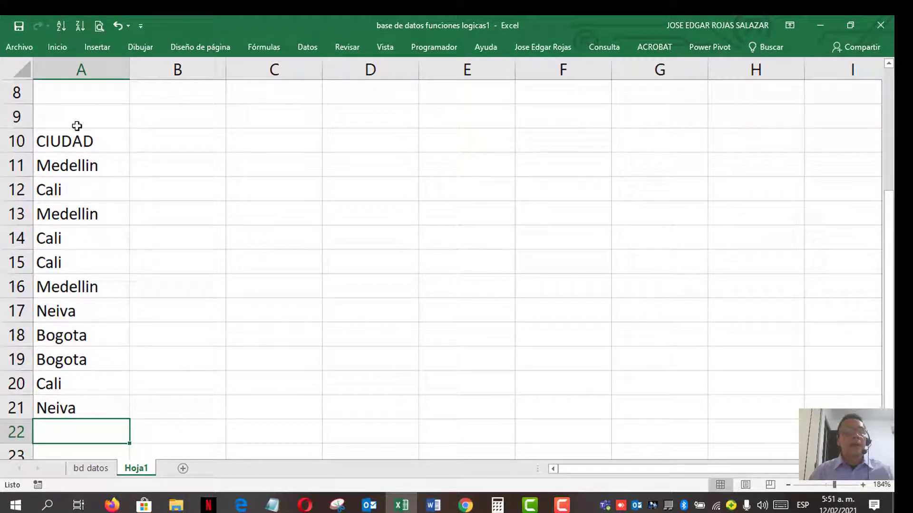
# Delete the empty row 7 between the PREGUNTA description and the city list
pyautogui.click(88, 140)
pyautogui.scroll(1, 287, 169)
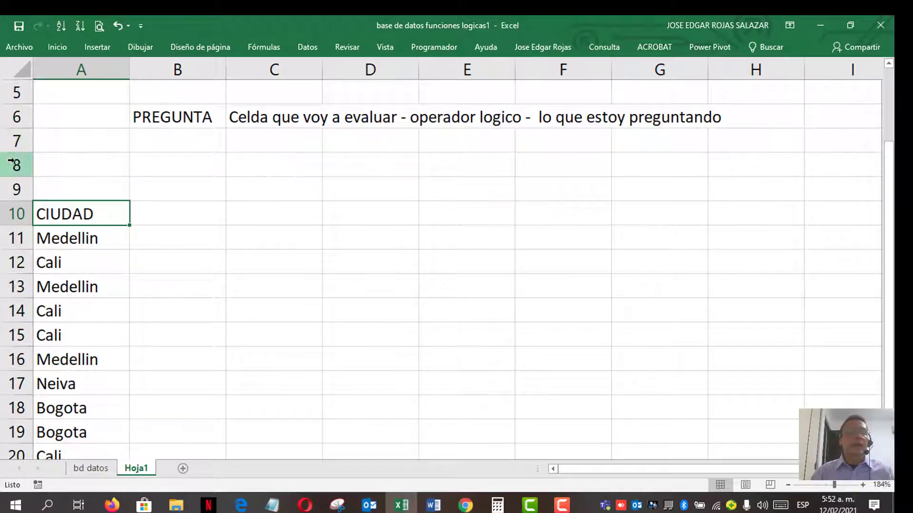
pyautogui.click(19, 144)
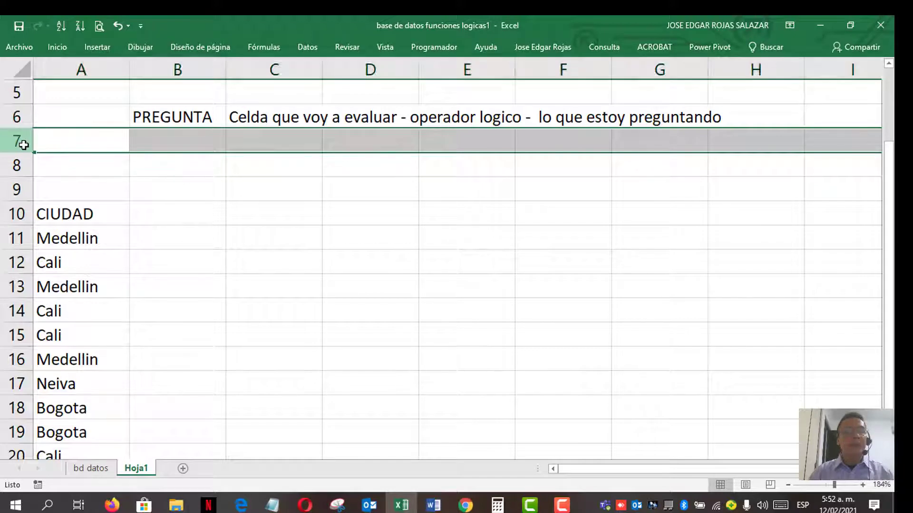
pyautogui.hotkey('ctrl', '-')
pyautogui.click(176, 193)
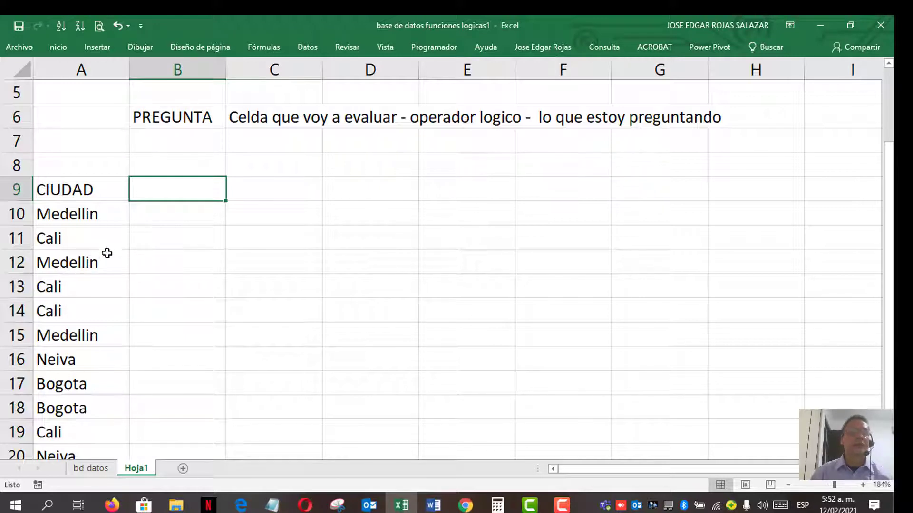
pyautogui.click(169, 216)
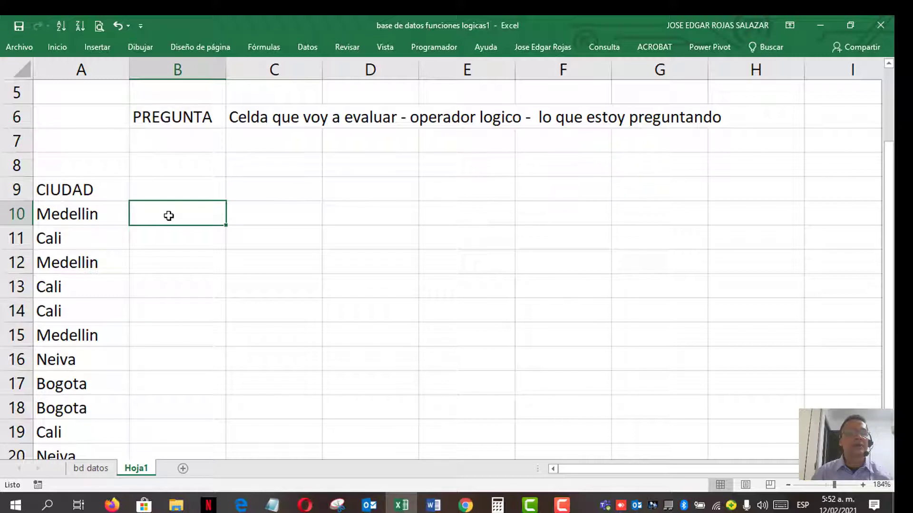
pyautogui.click(156, 265)
pyautogui.click(154, 336)
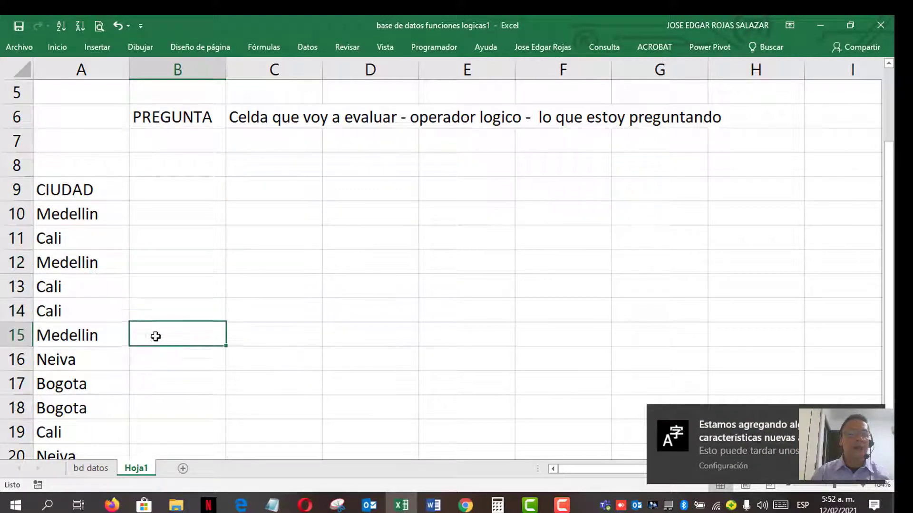
pyautogui.scroll(-1, 162, 407)
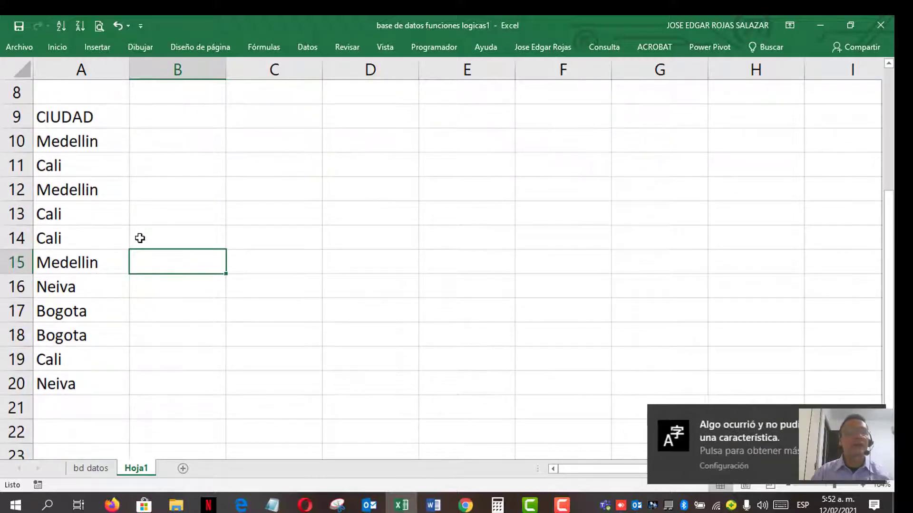
pyautogui.scroll(2, 138, 238)
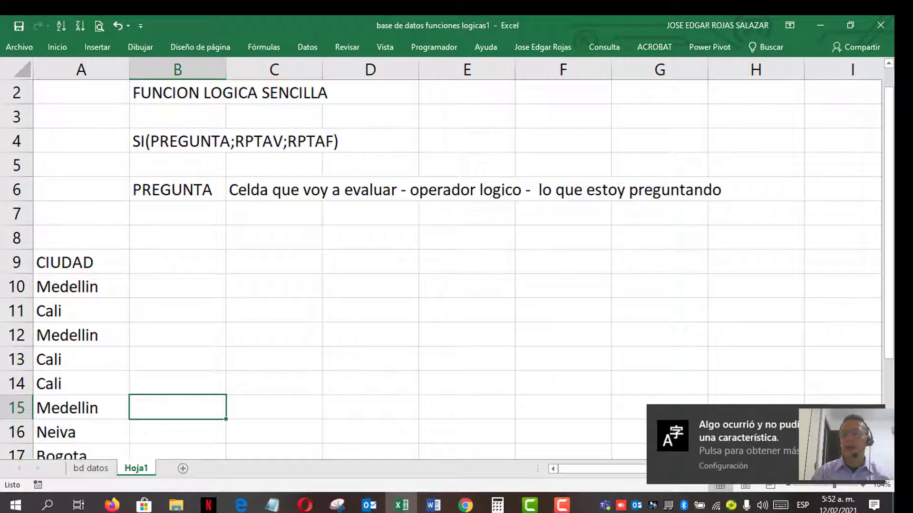
# Enter the uppercase column heading "BONOS" in cell B9 beside CIUDAD
pyautogui.click(161, 264)
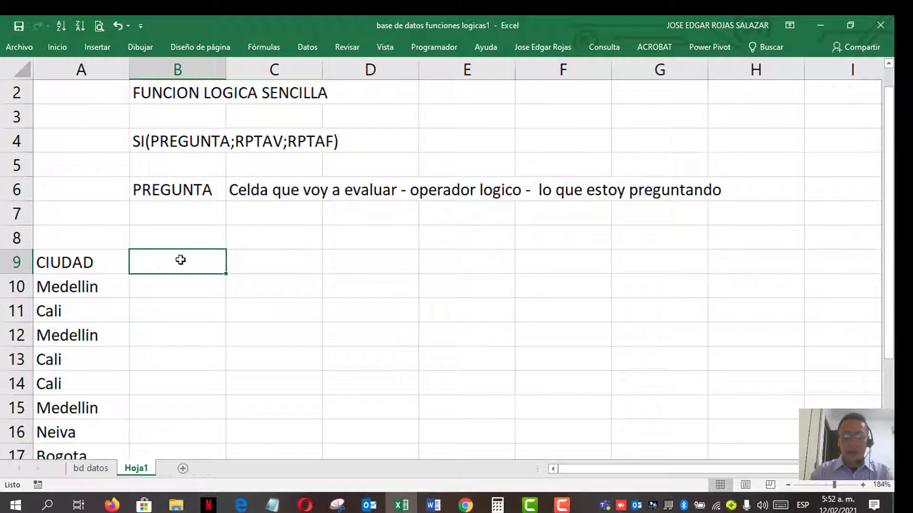
pyautogui.write('bonos')
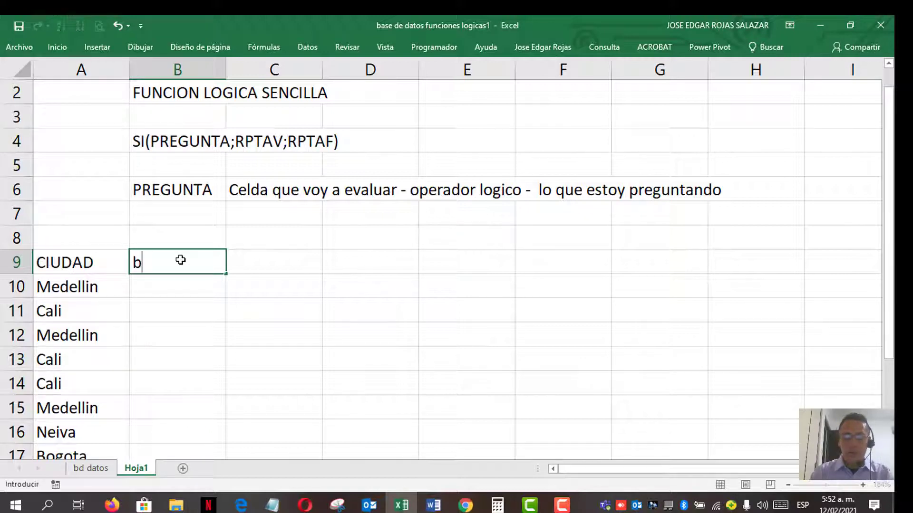
pyautogui.press('BackSpace')
pyautogui.press('BackSpace')
pyautogui.press('BackSpace')
pyautogui.press('BackSpace')
pyautogui.press('BackSpace')
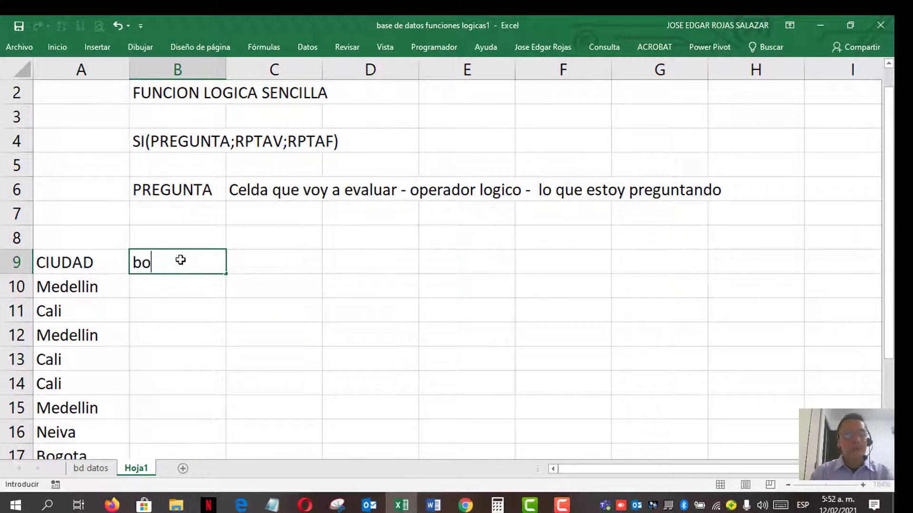
pyautogui.write('BONOS')
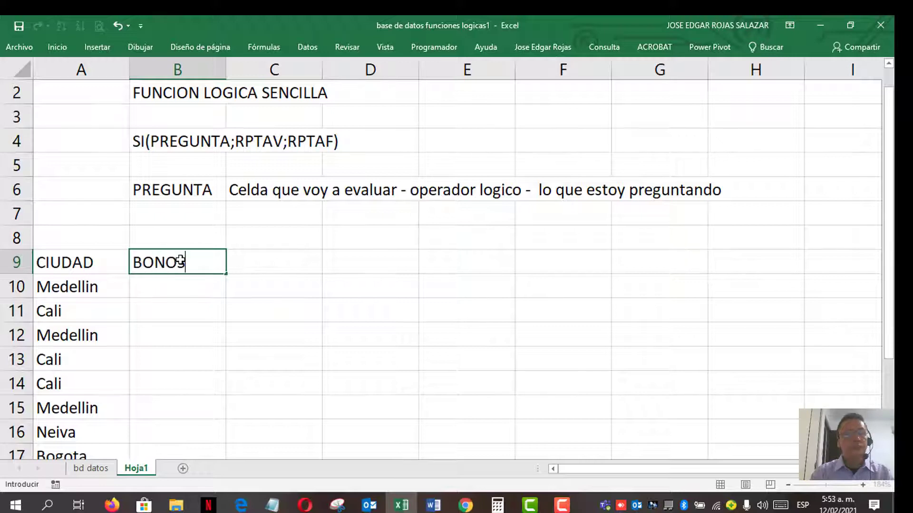
pyautogui.press('Return')
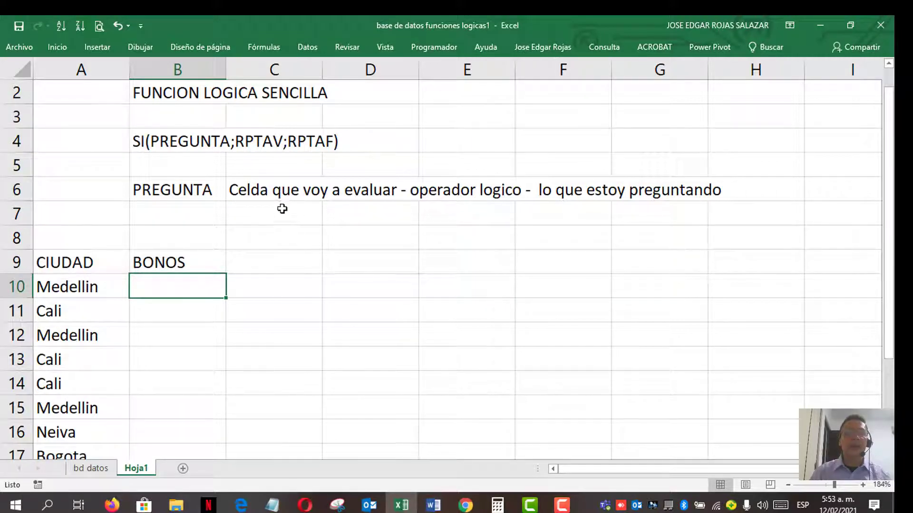
# Start a plain-text SI example in cell C7 with the condition SI(A10="MEDELLIN"
pyautogui.click(261, 211)
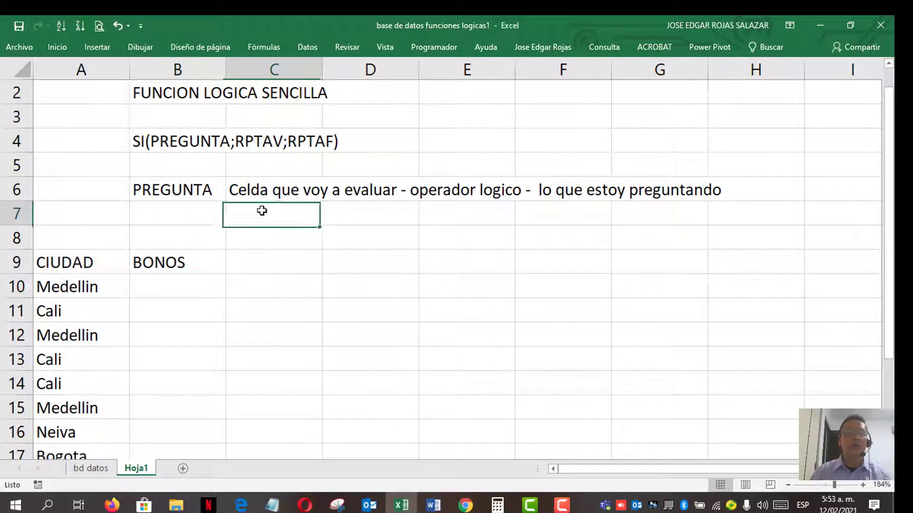
pyautogui.write('SI')
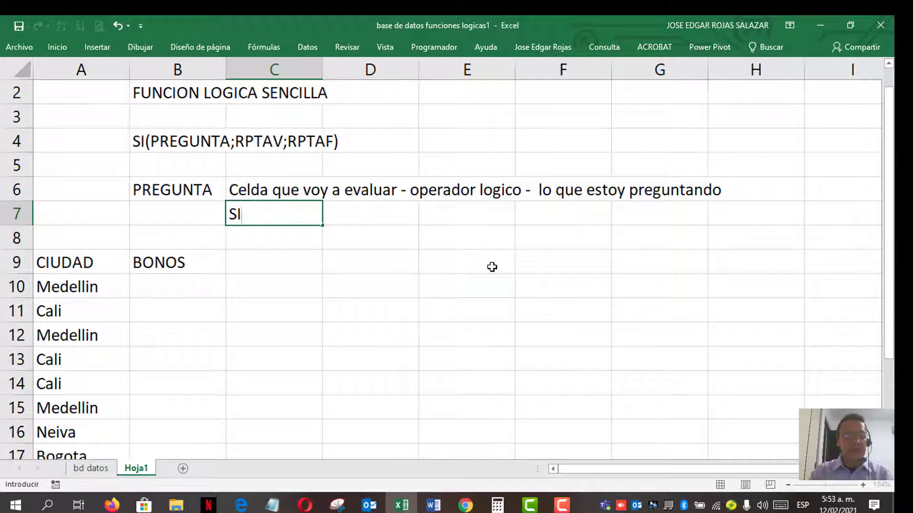
pyautogui.write('(')
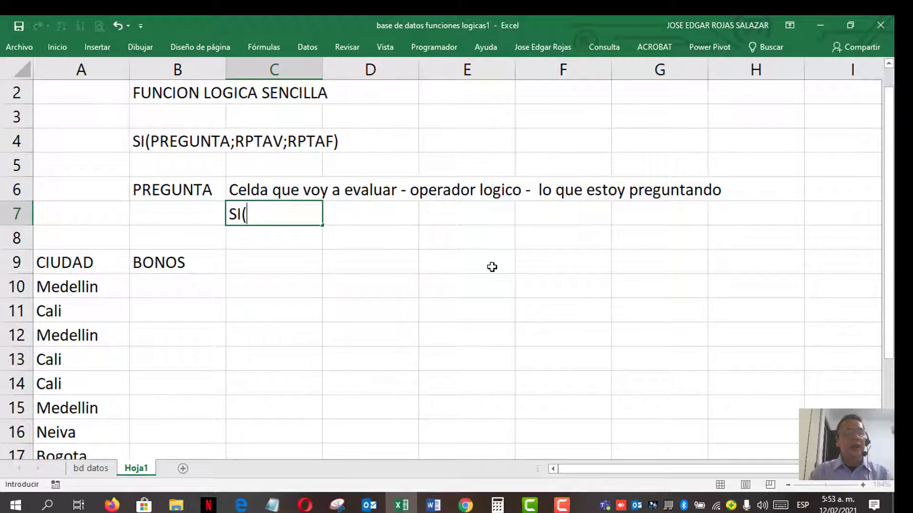
pyautogui.write('A')
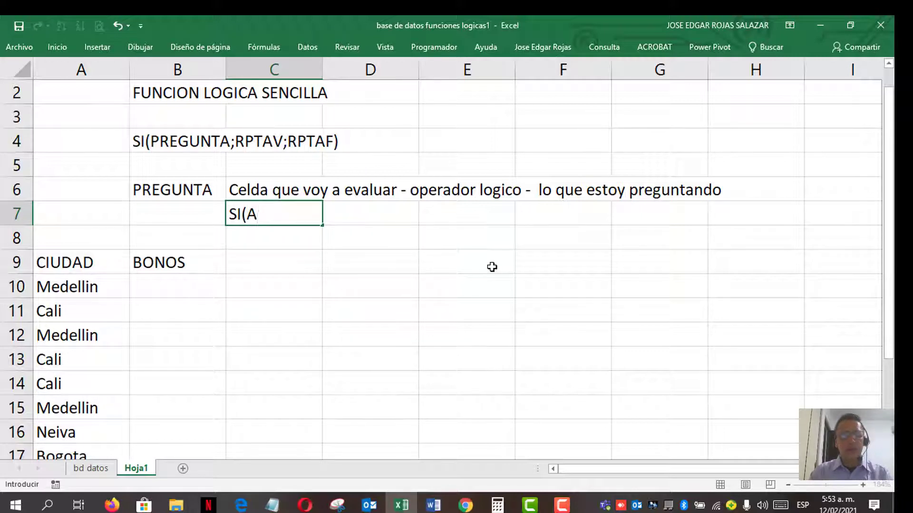
pyautogui.write('10')
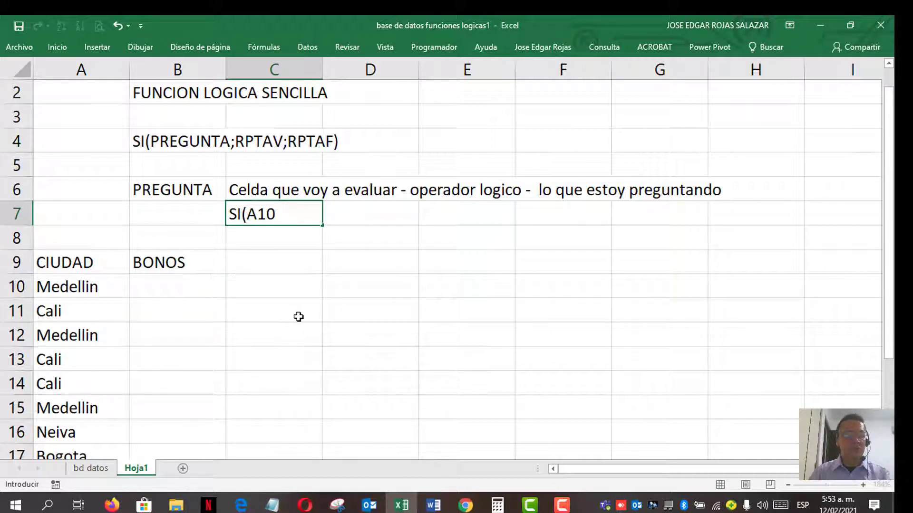
pyautogui.write('=')
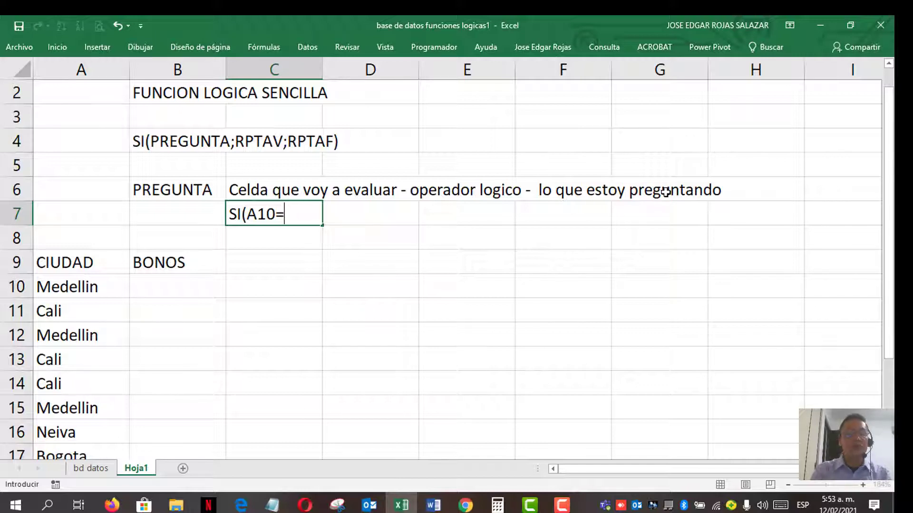
pyautogui.write('"MEDELLIN')
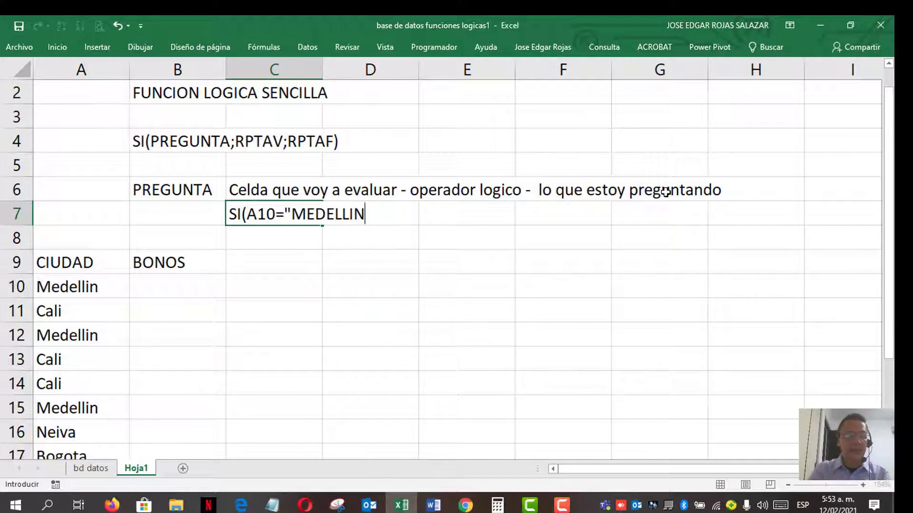
pyautogui.write('"')
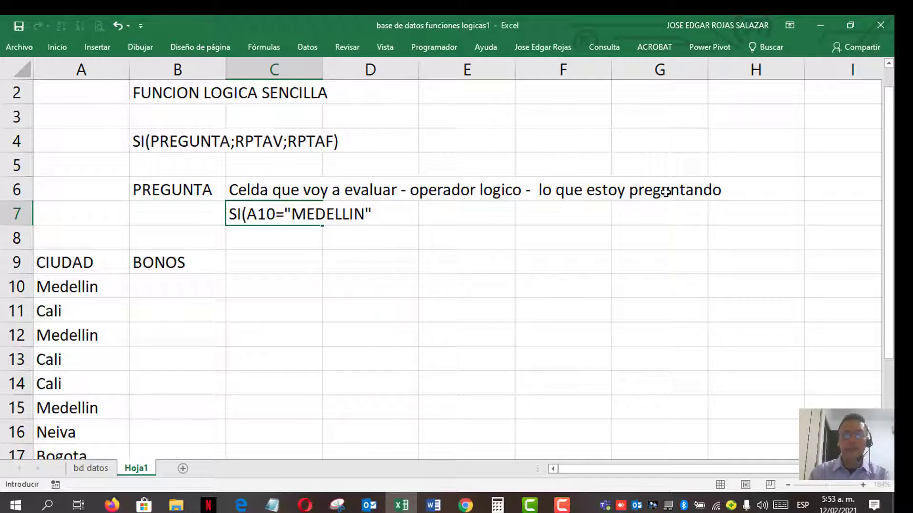
# Add "kit de aseo" in quotation marks as the true result of the SI example, separated by a semicolon
pyautogui.write(';')
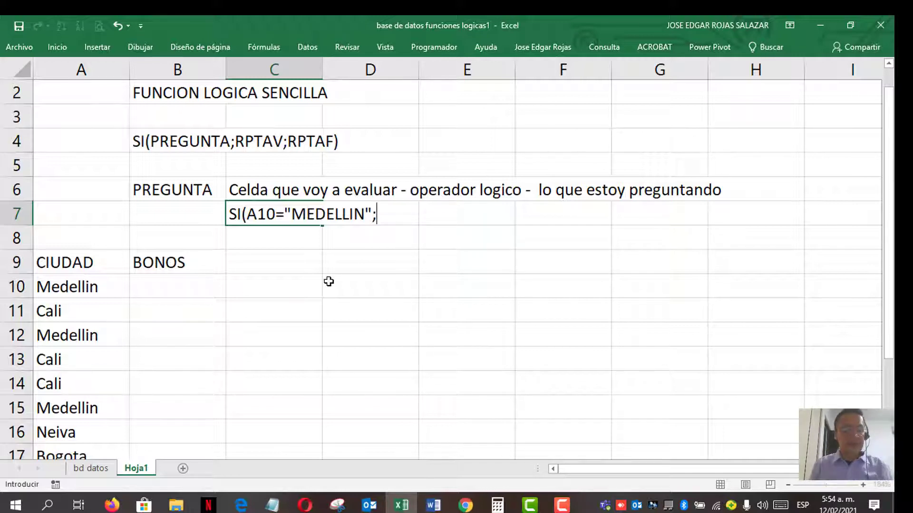
pyautogui.write('"k')
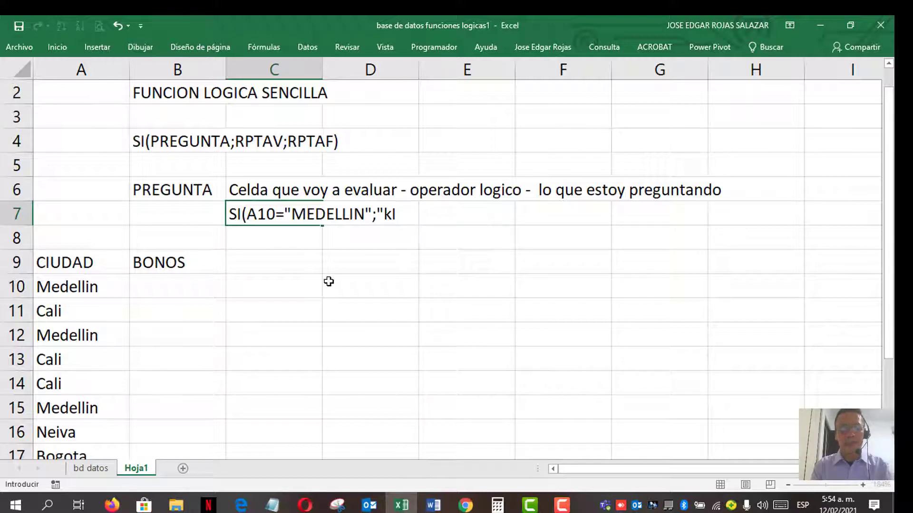
pyautogui.write('T')
pyautogui.press('BackSpace')
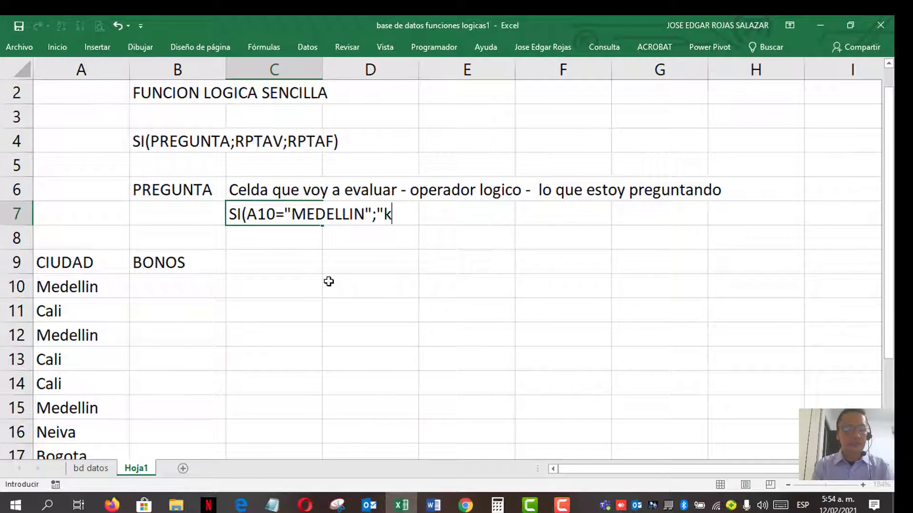
pyautogui.write('it de ')
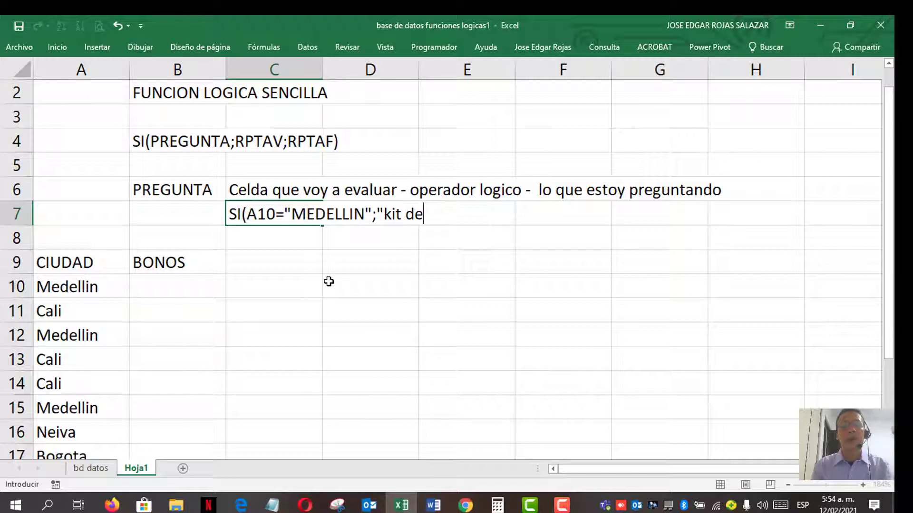
pyautogui.write('ase')
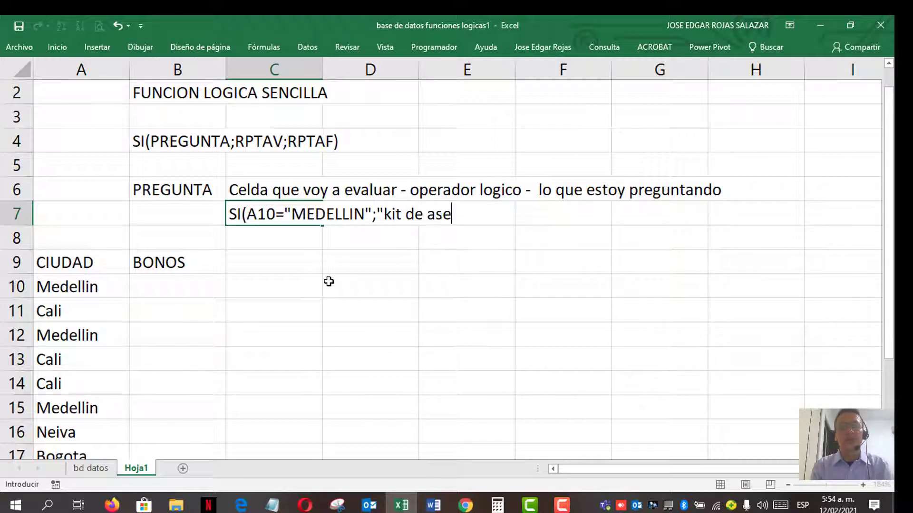
pyautogui.write('o"')
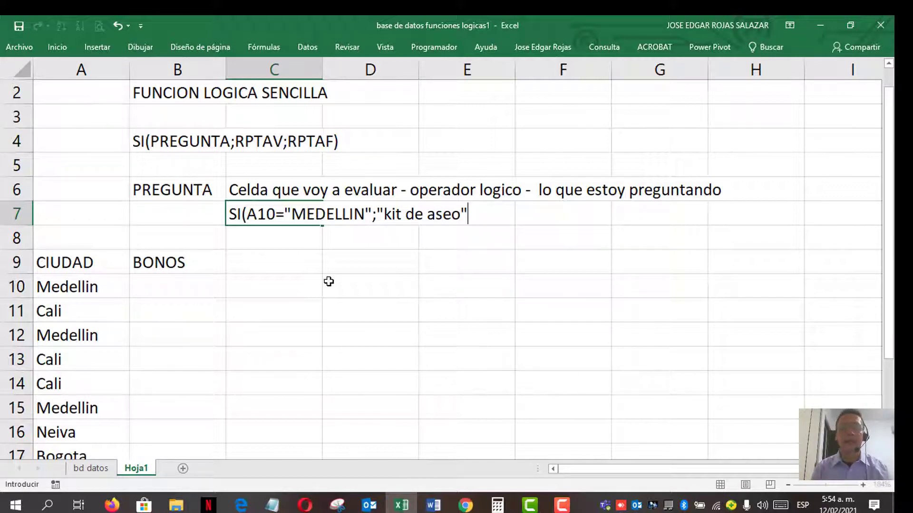
# Complete the plain-text SI example in cell C7 with 100000 as the false result and a closing parenthesis
pyautogui.write(';')
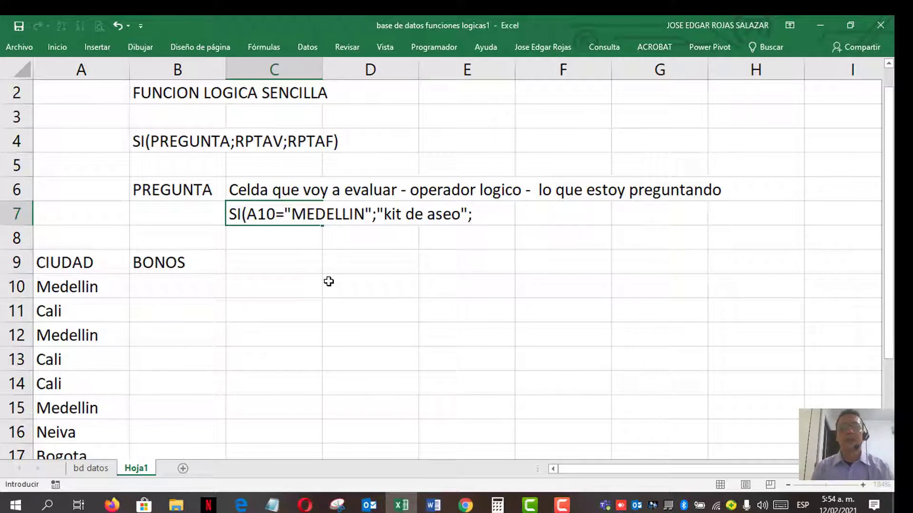
pyautogui.write('1')
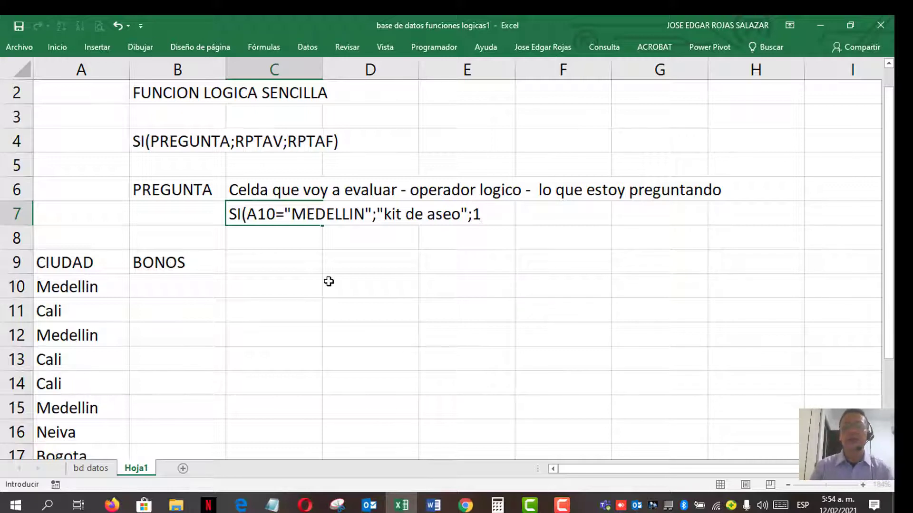
pyautogui.write('00000')
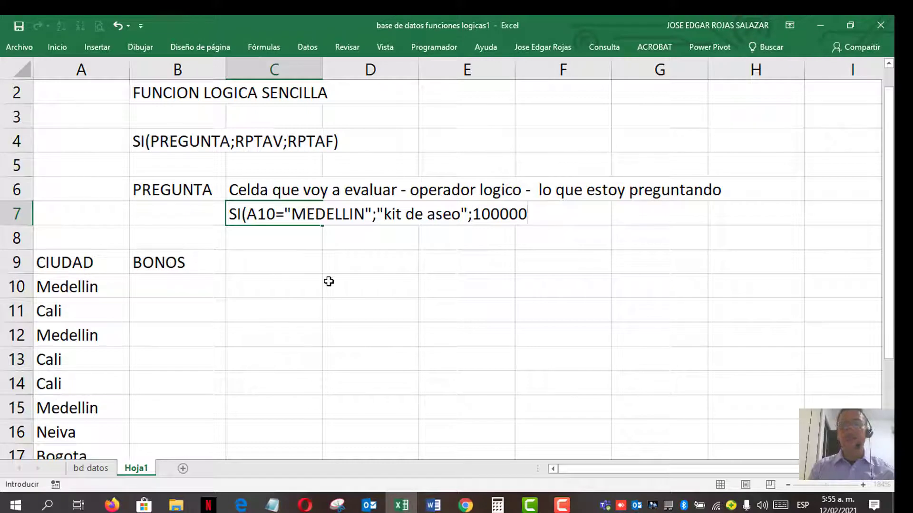
pyautogui.write(')')
pyautogui.press('Return')
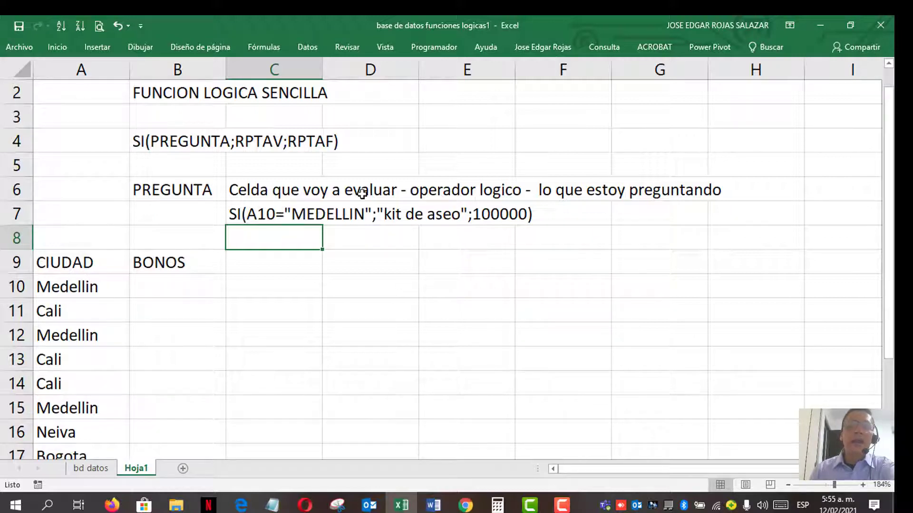
# List the logical operators >, < and = one below another in cells G7 to G9
pyautogui.click(634, 212)
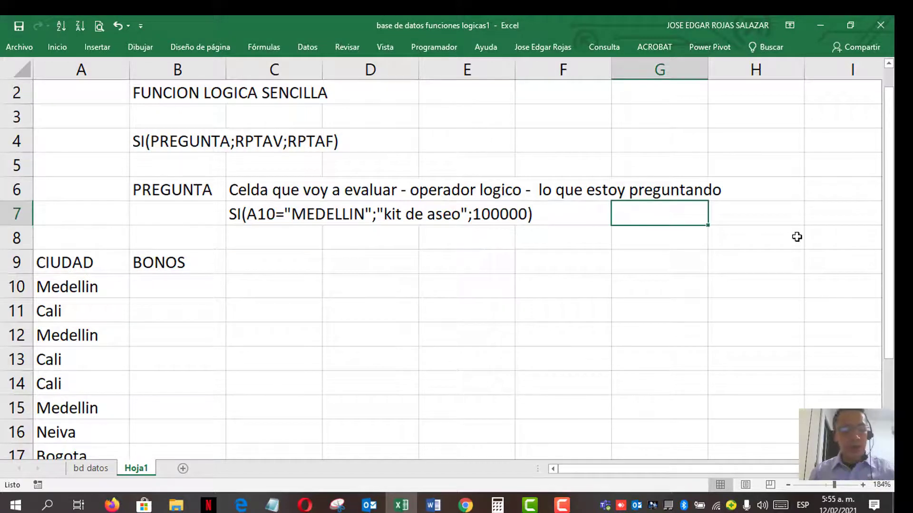
pyautogui.write('>')
pyautogui.press('Return')
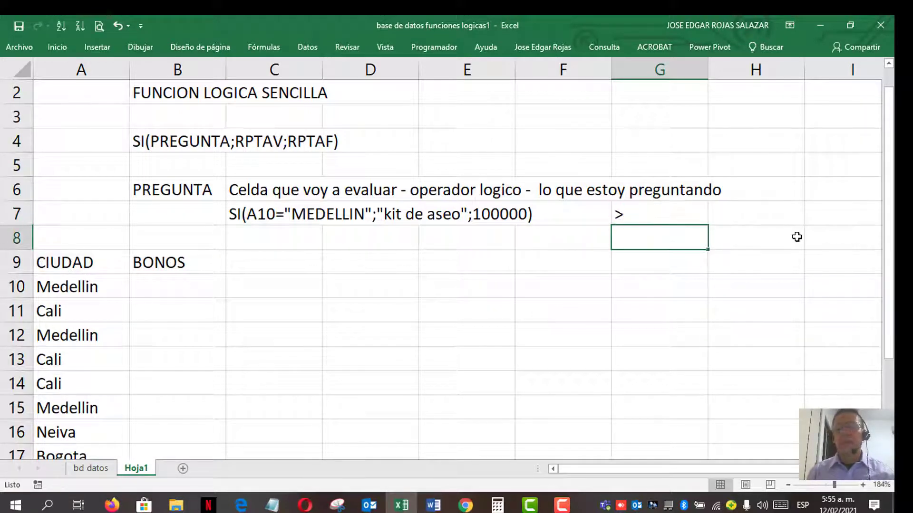
pyautogui.write('<')
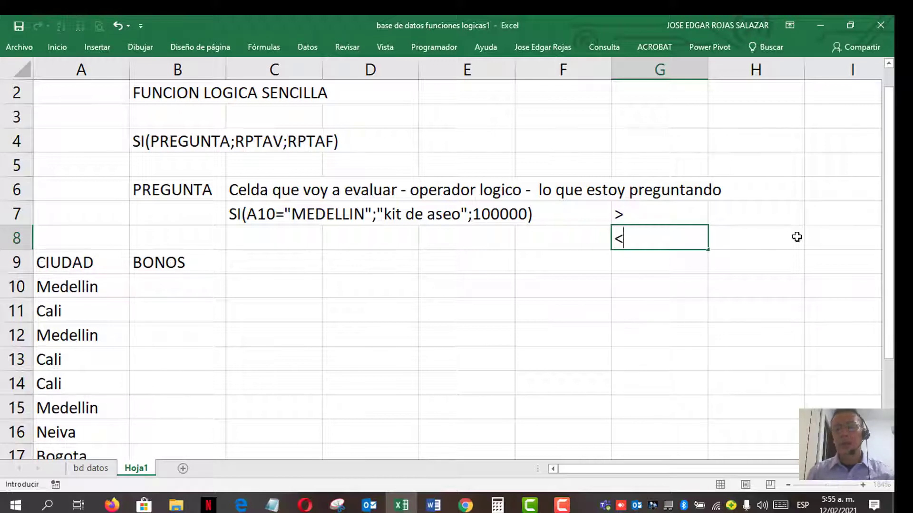
pyautogui.press('Return')
pyautogui.write('=')
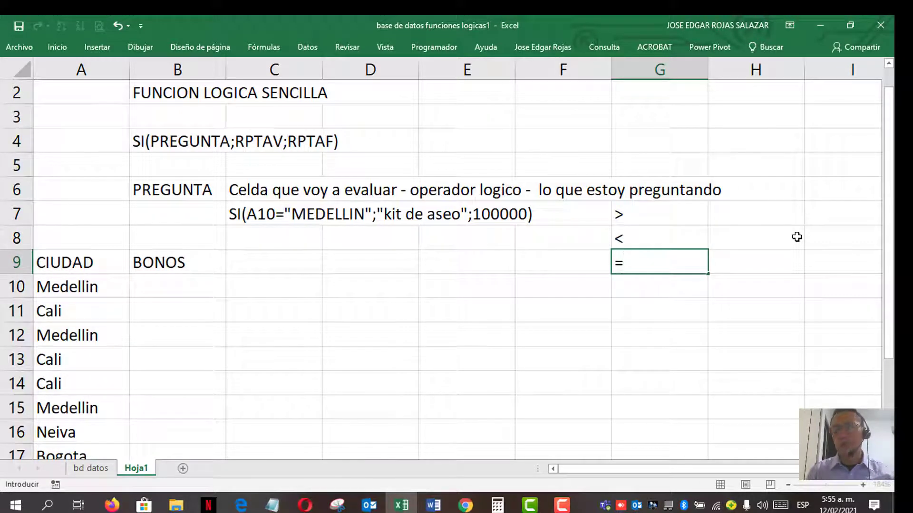
pyautogui.press('Return')
# Continue the operator list with >=, <= and <> in cells G10 to G12
pyautogui.write('>=')
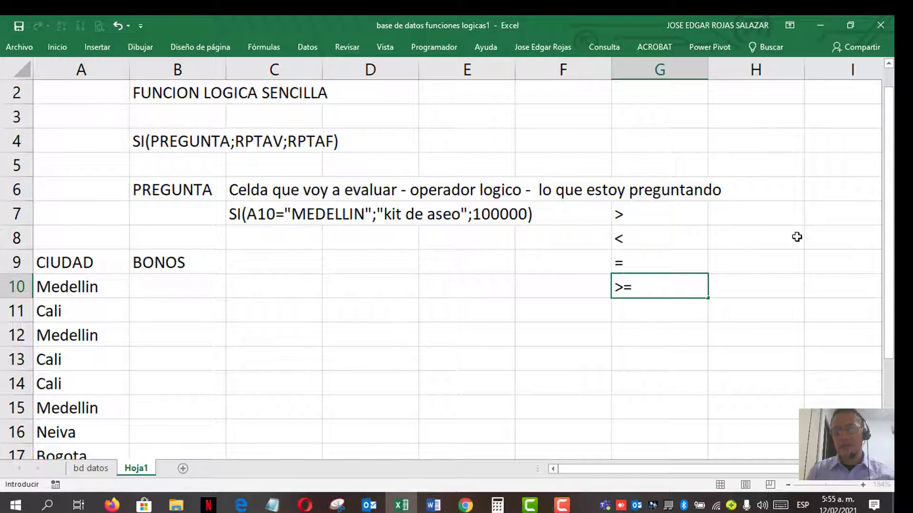
pyautogui.press('Return')
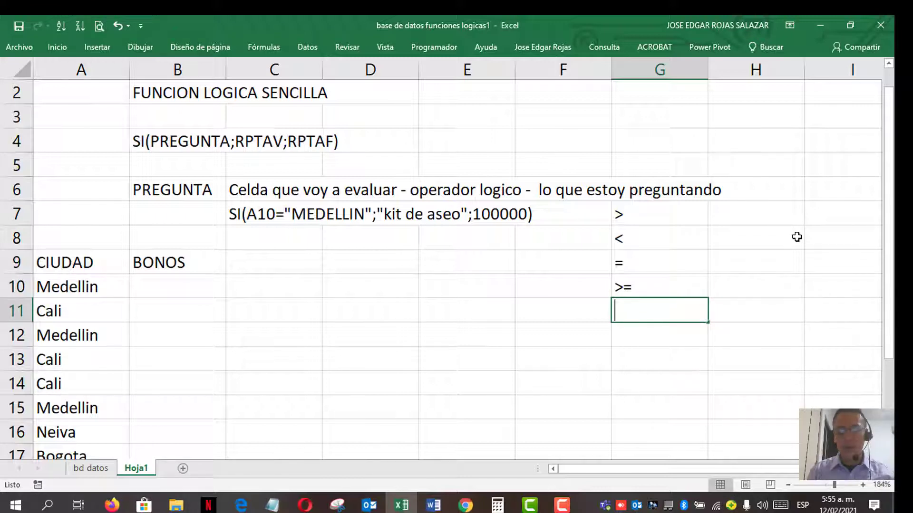
pyautogui.write('<=')
pyautogui.press('Return')
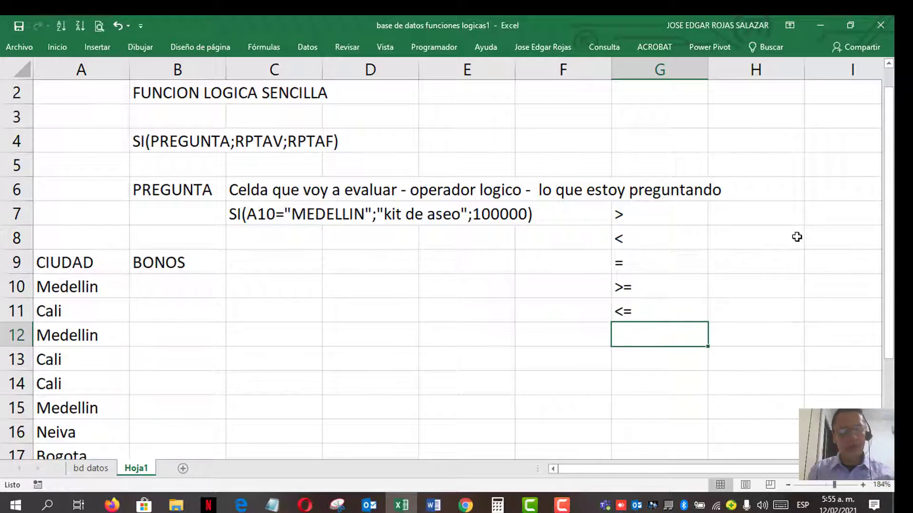
pyautogui.write('<')
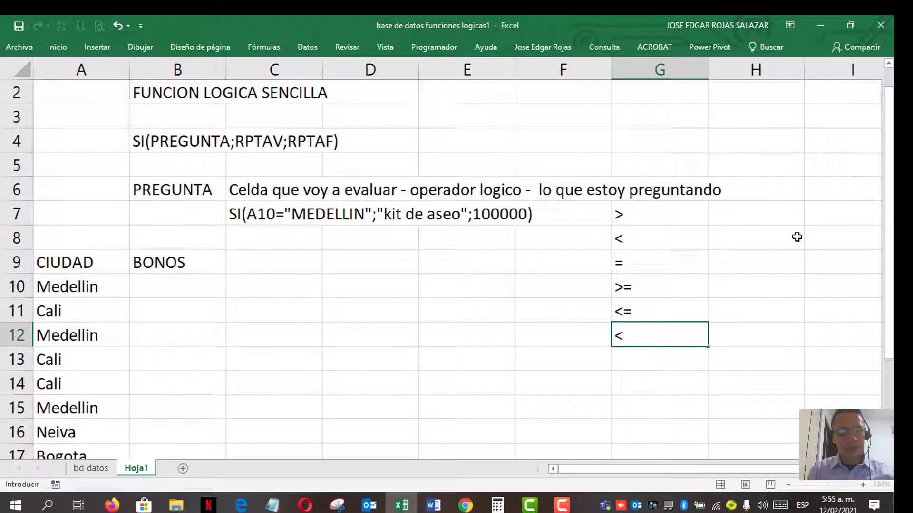
pyautogui.write('>')
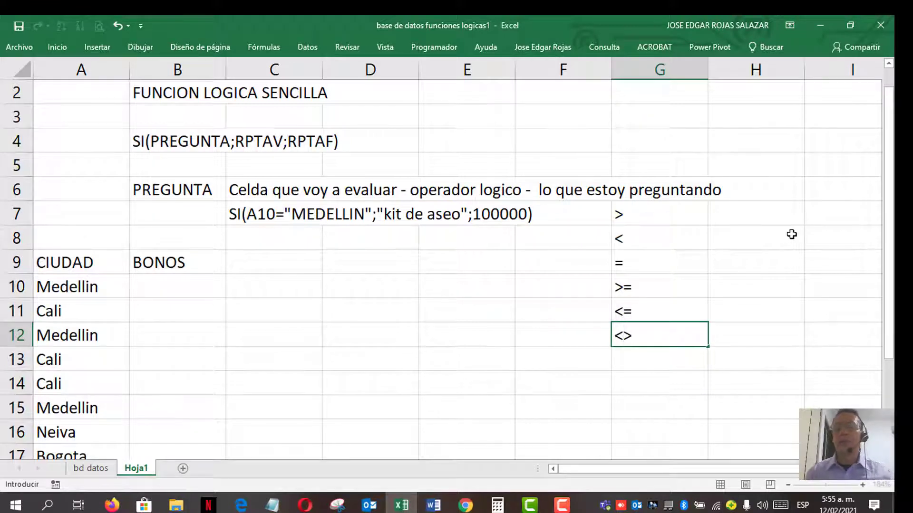
pyautogui.click(729, 217)
pyautogui.write('igual')
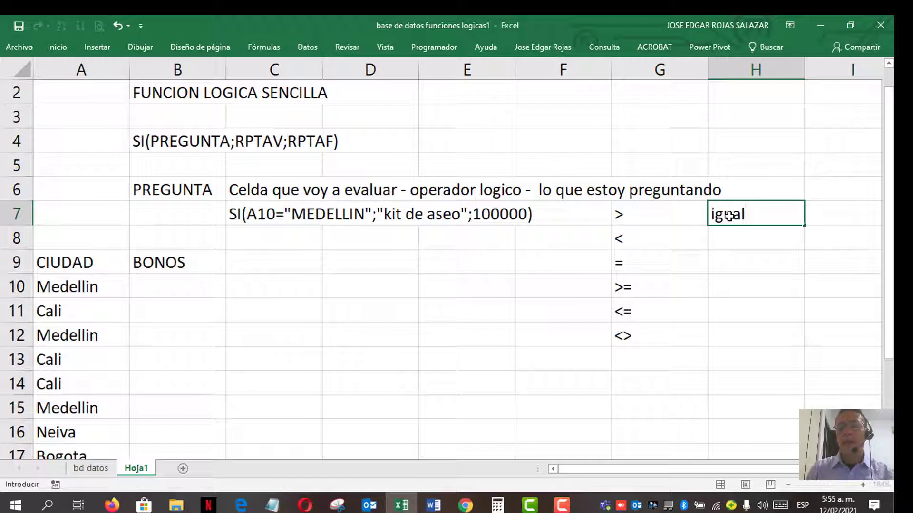
pyautogui.press('Return')
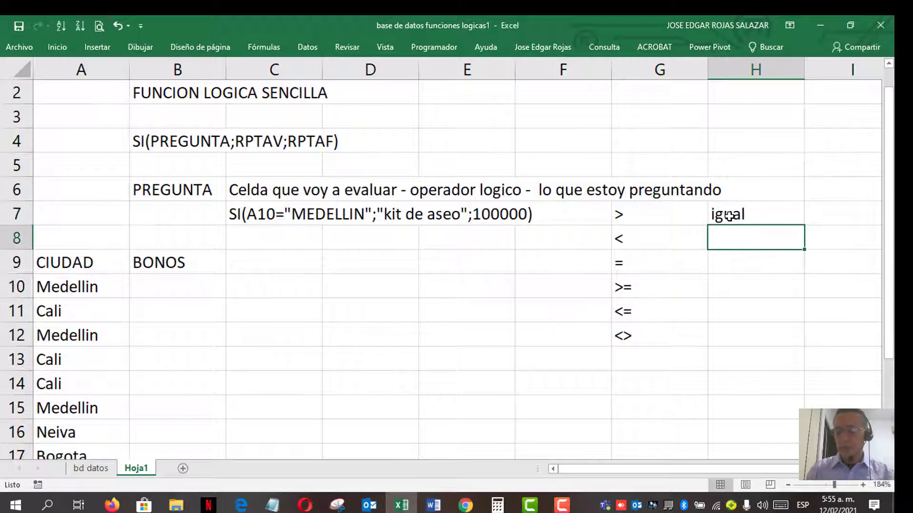
# Label the first three operators "mayor", "menor" and "igual" in cells H7 to H9
pyautogui.click(729, 216)
pyautogui.write('mayor')
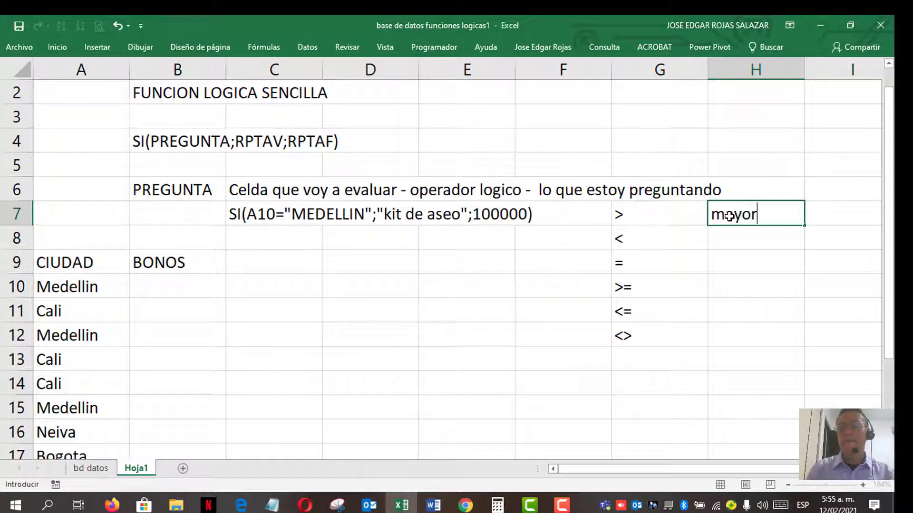
pyautogui.press('Return')
pyautogui.write('menor')
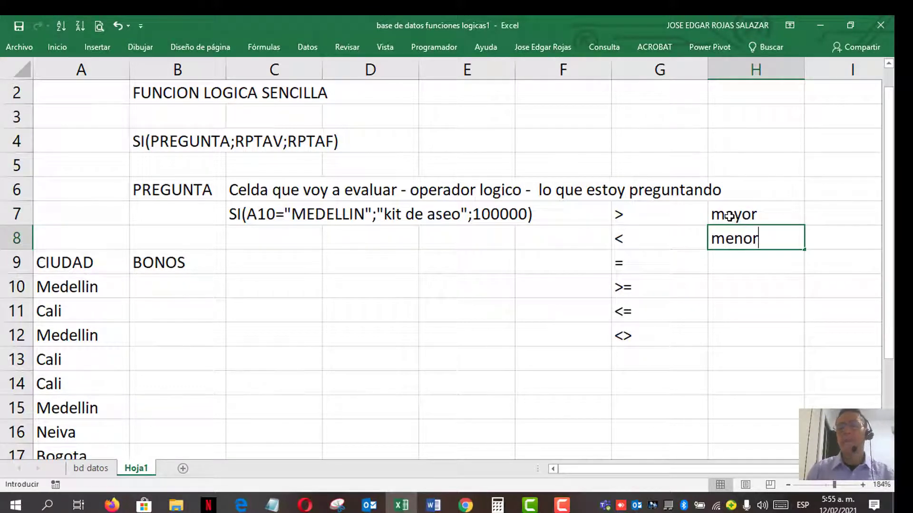
pyautogui.press('Return')
pyautogui.write('igua')
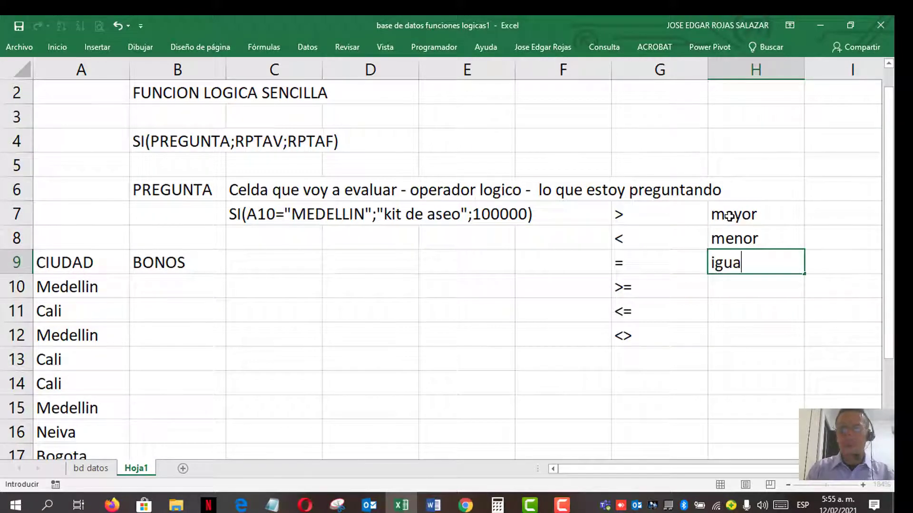
pyautogui.write('l')
pyautogui.press('Return')
# Label the remaining operators "mayor igual", "menor igual" and "diferente" in cells H10 to H12
pyautogui.write('may')
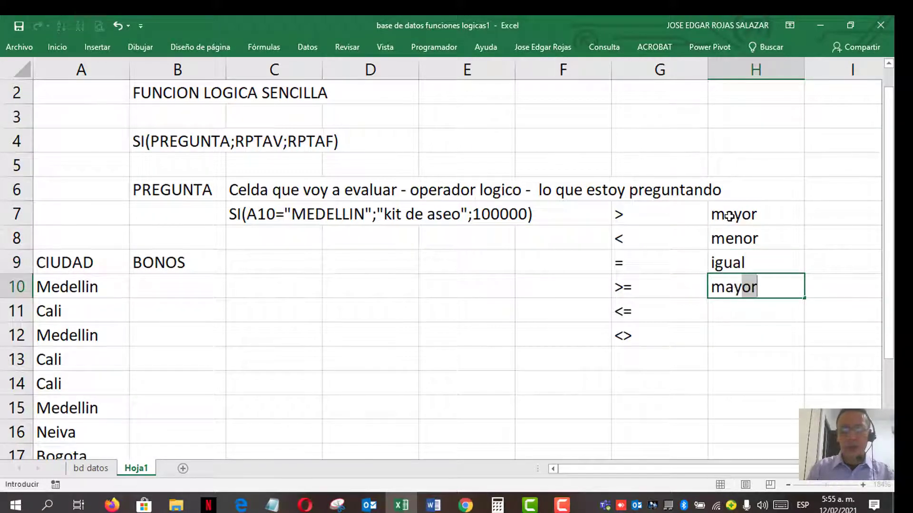
pyautogui.write('or igual')
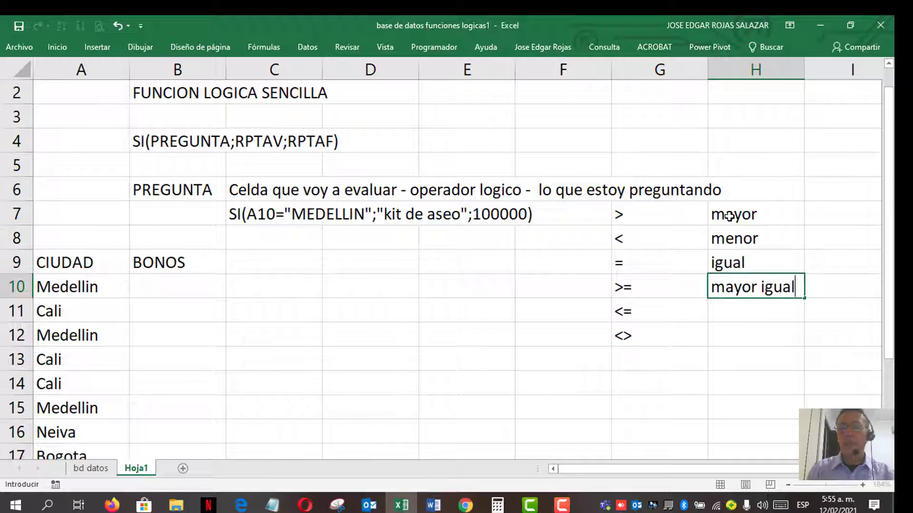
pyautogui.press('Return')
pyautogui.write('menor igual')
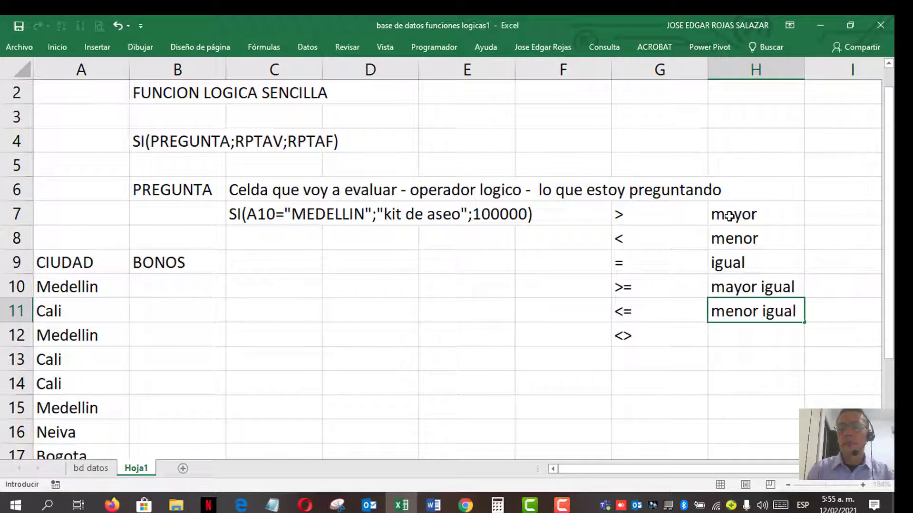
pyautogui.press('Return')
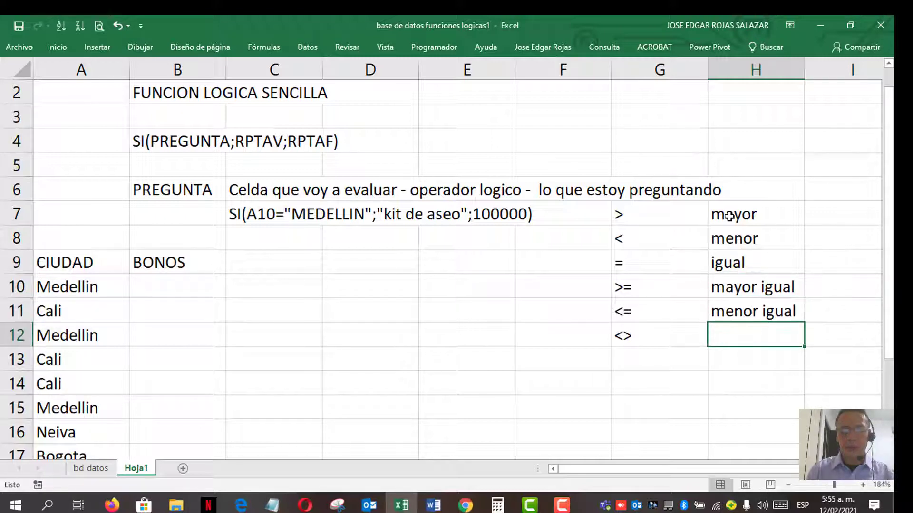
pyautogui.write('diferente')
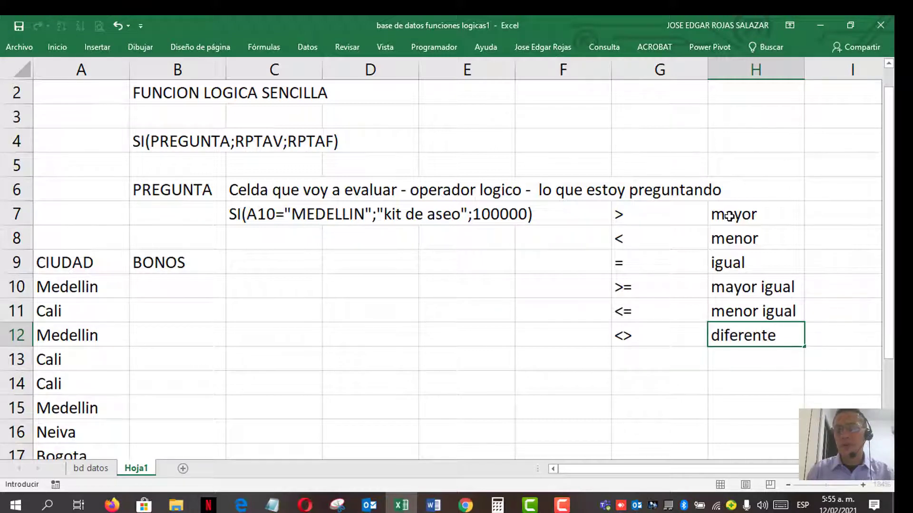
pyautogui.press('Return')
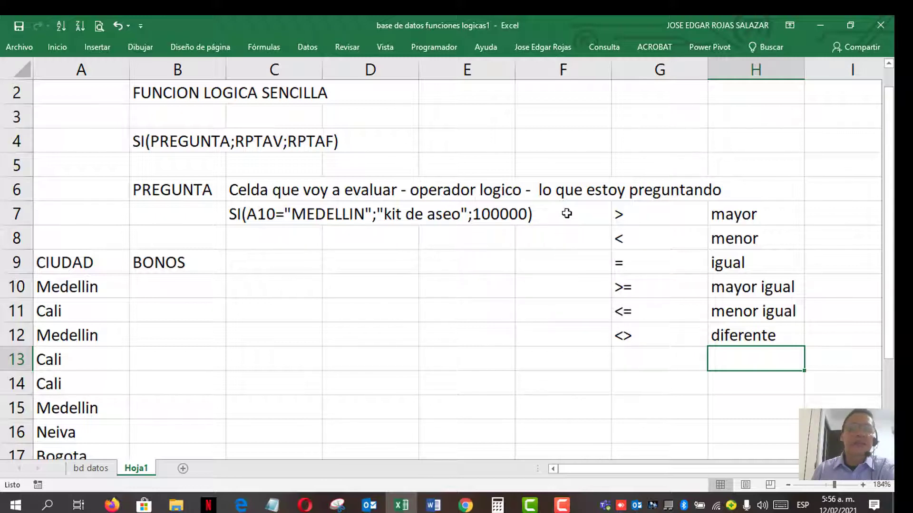
# Start an SI formula in cell B10 under BONOS, with its logical test beginning A10=
pyautogui.click(171, 286)
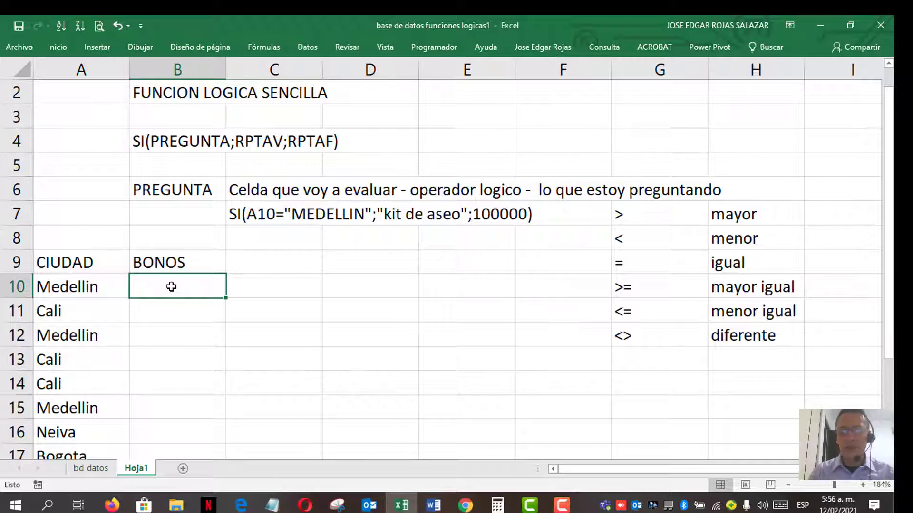
pyautogui.write('=s')
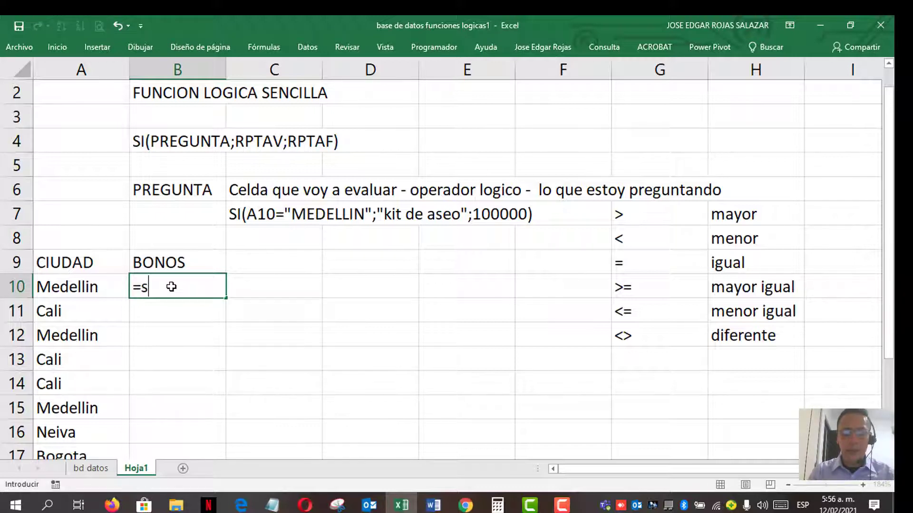
pyautogui.write('i(')
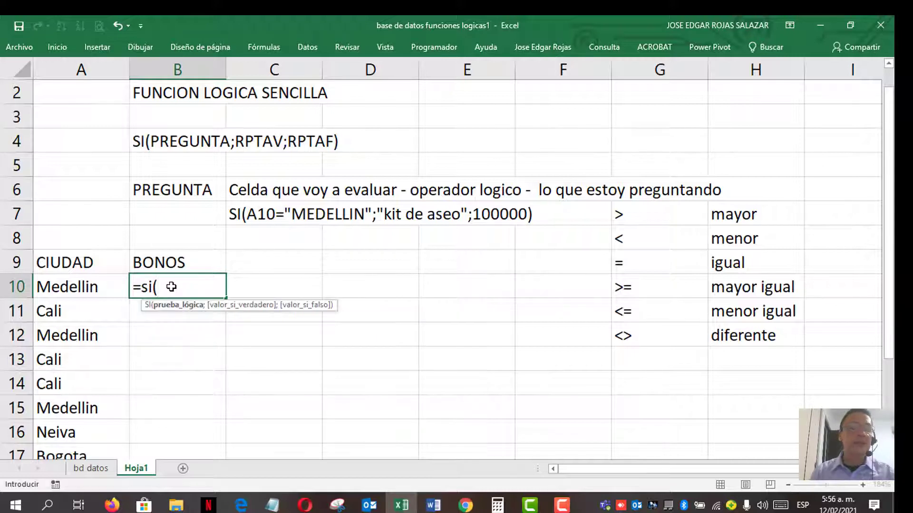
pyautogui.click(66, 288)
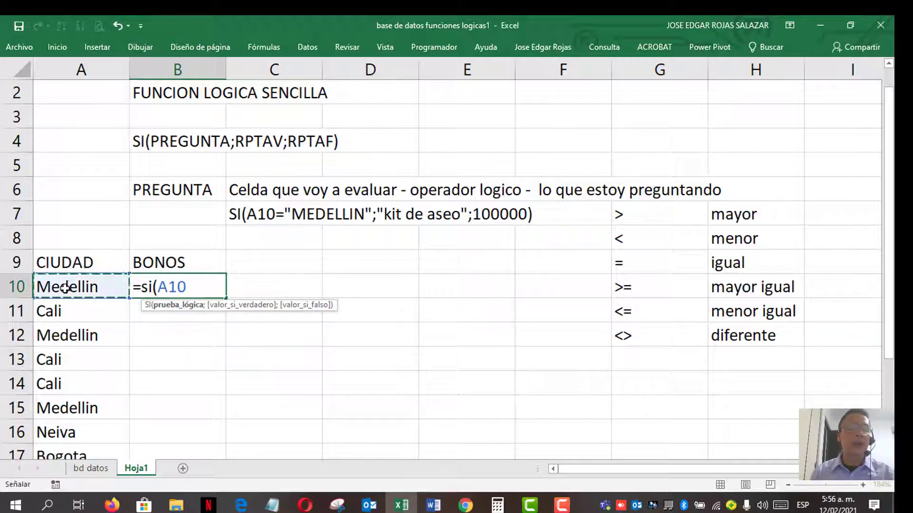
pyautogui.write('=')
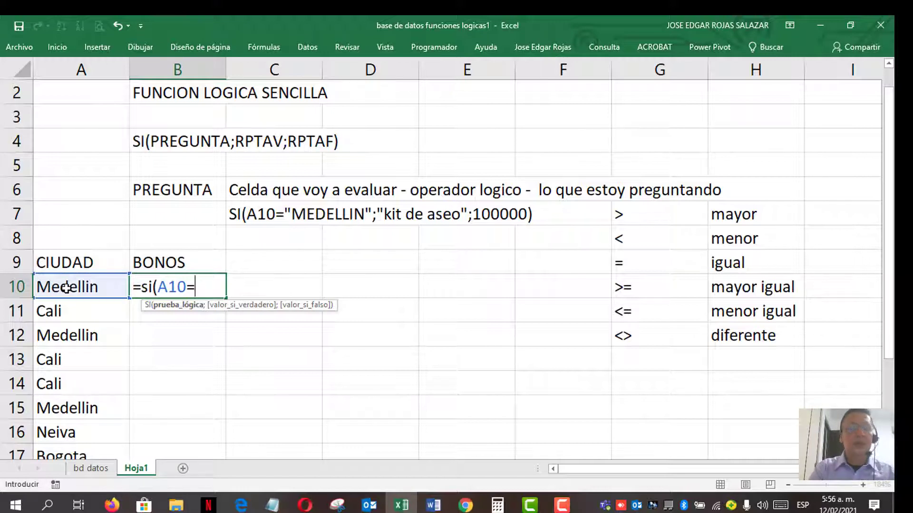
# Complete the logical test of the B10 formula with the lowercase text "medellin" in quotation marks
pyautogui.write('2')
pyautogui.press('BackSpace')
pyautogui.write('"')
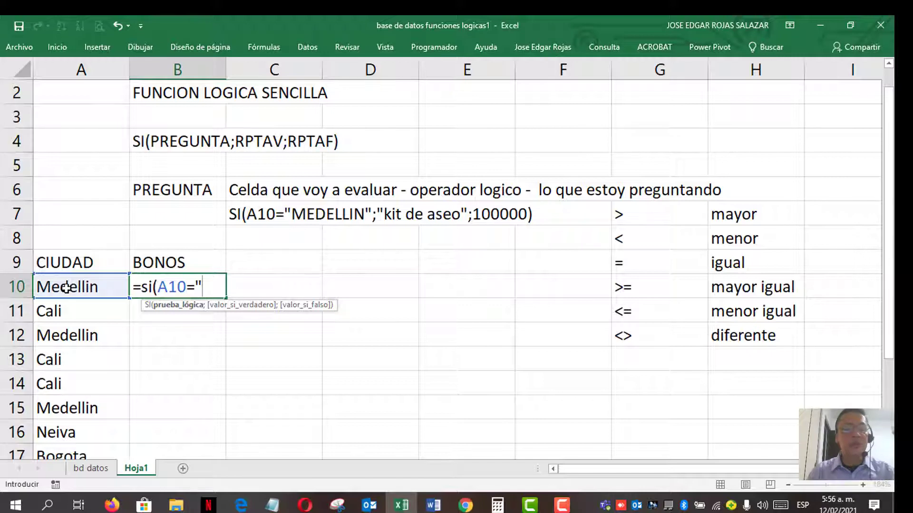
pyautogui.write('ME')
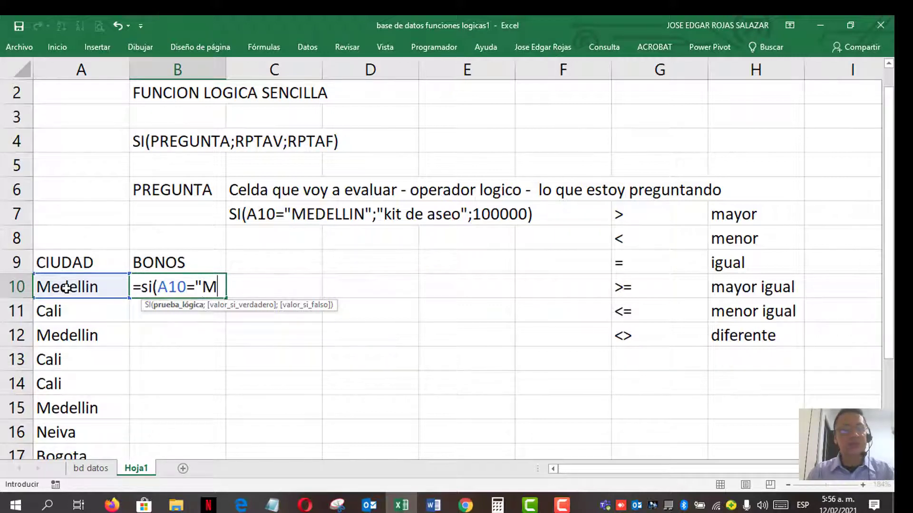
pyautogui.press('BackSpace')
pyautogui.press('BackSpace')
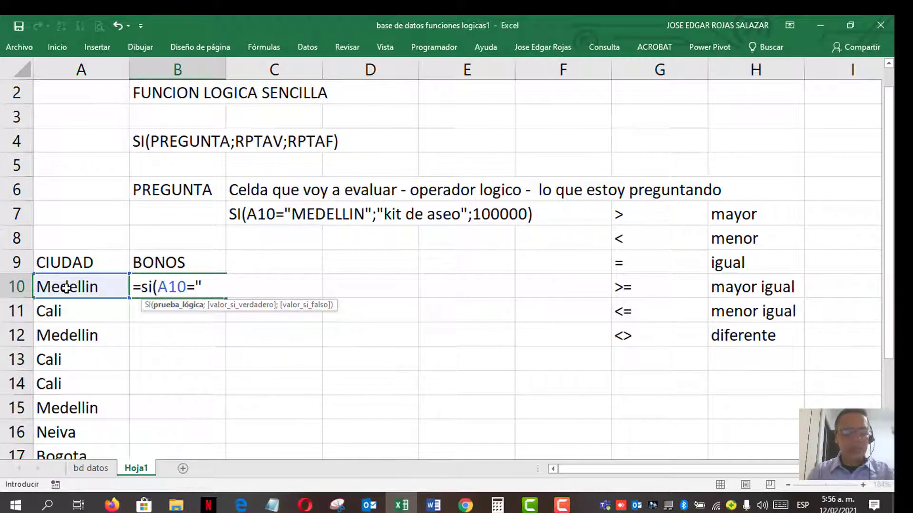
pyautogui.write('mede')
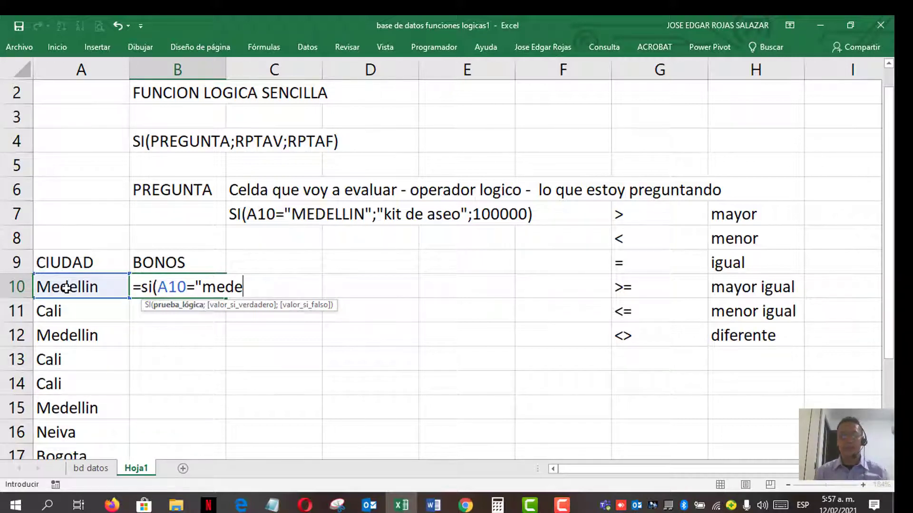
pyautogui.write('llin')
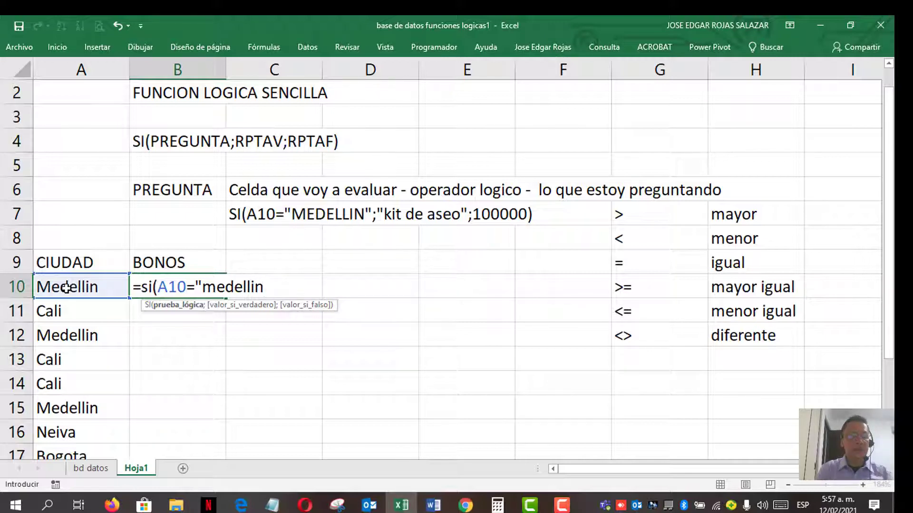
pyautogui.write('"')
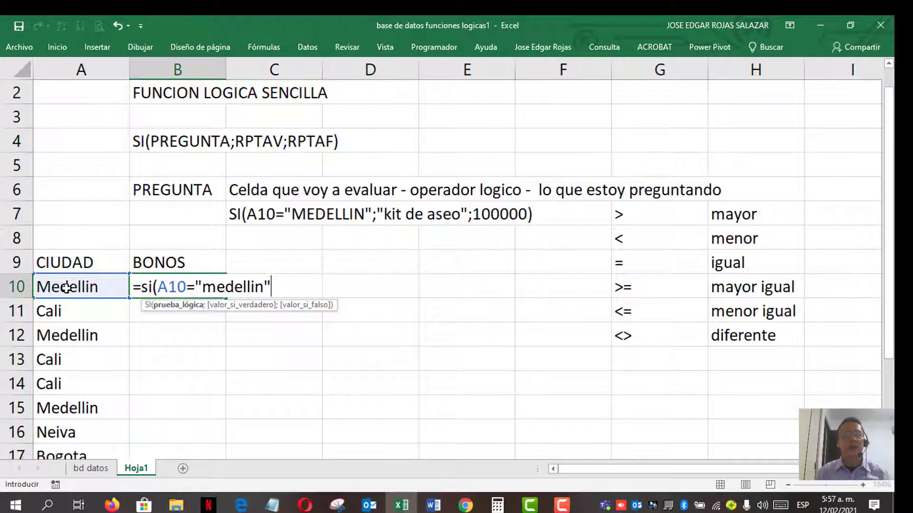
# Complete the B10 SI formula with "Kit de aseo" as the true value and 100000 as the false value
pyautogui.write(';')
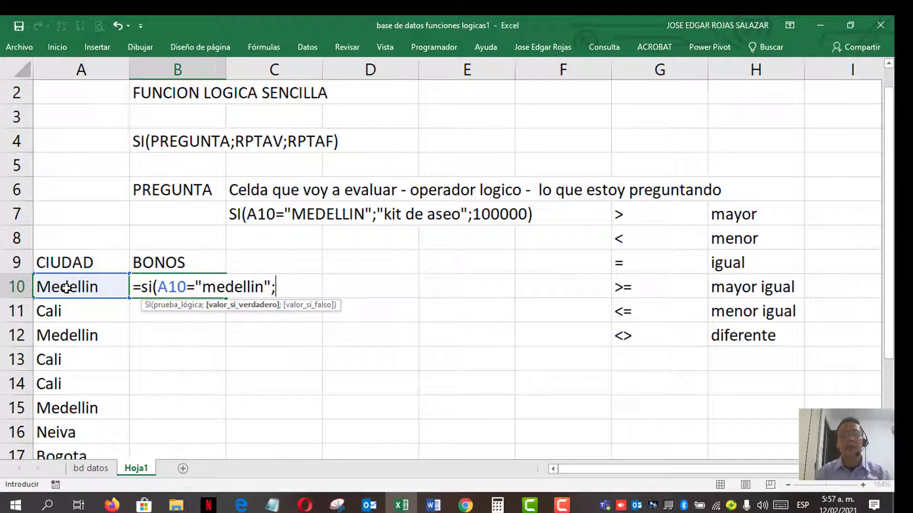
pyautogui.write('"')
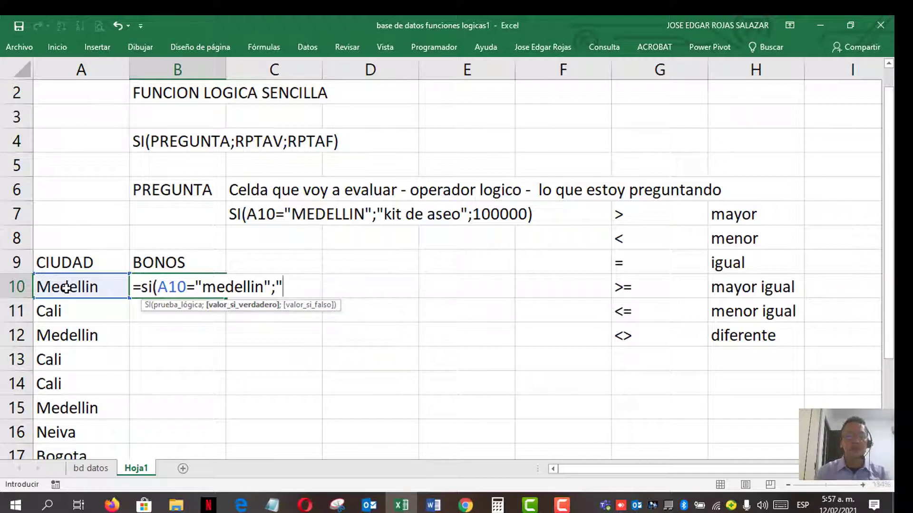
pyautogui.write('Kit')
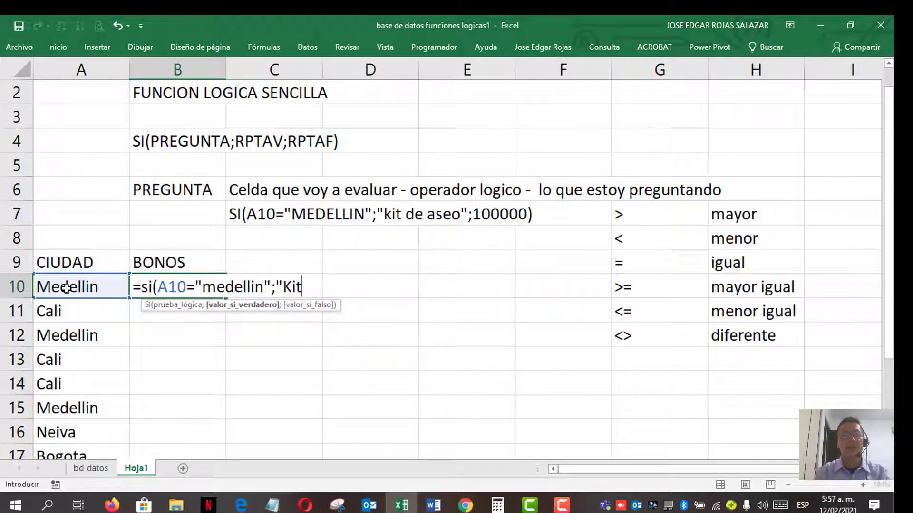
pyautogui.write(' de ase')
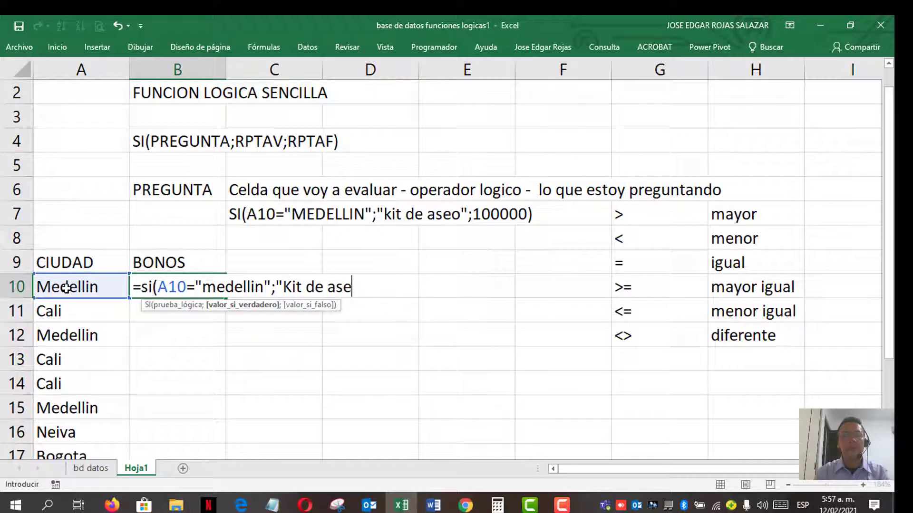
pyautogui.write('o";')
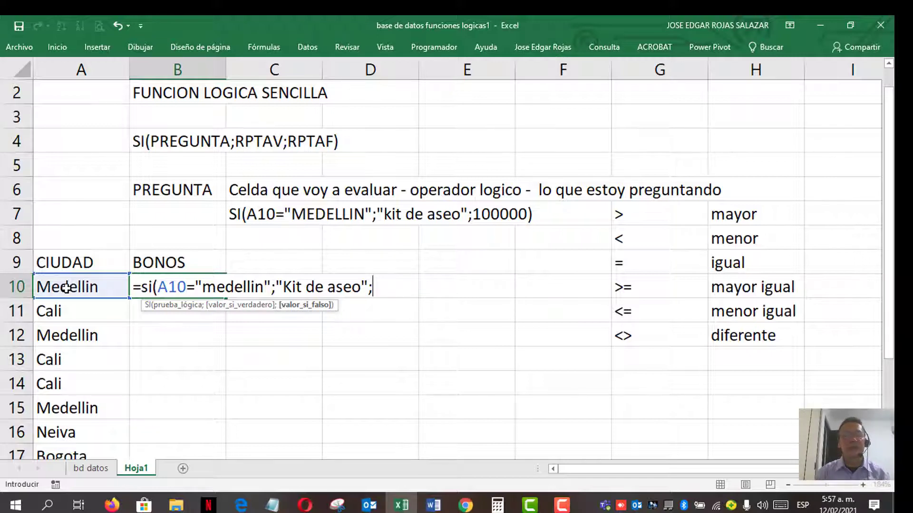
pyautogui.write('100')
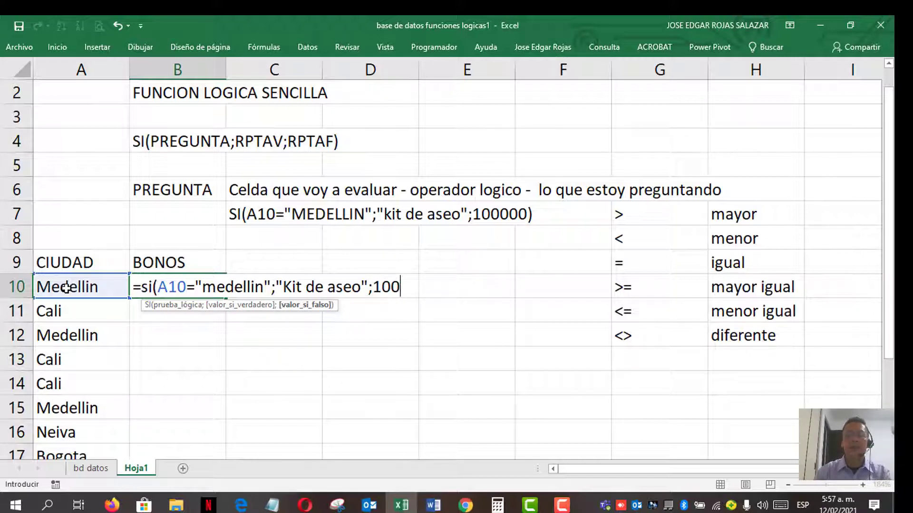
pyautogui.write('000')
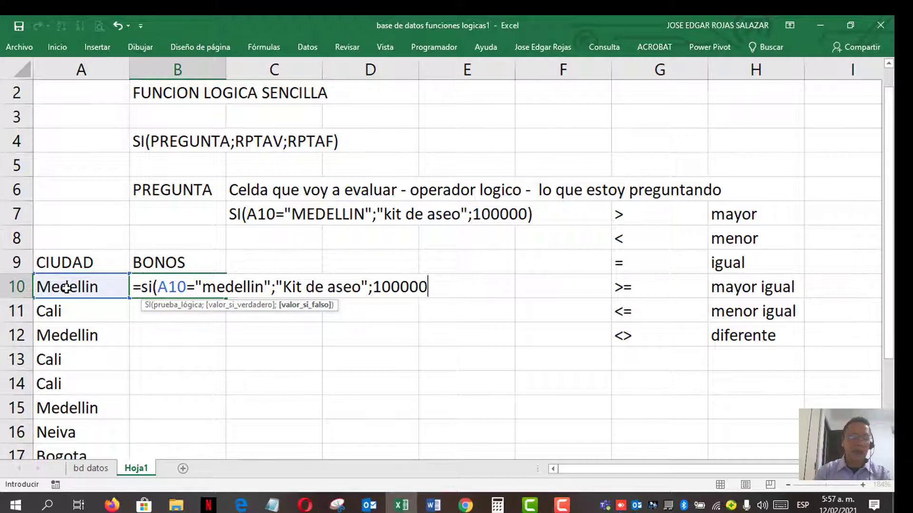
pyautogui.write(')')
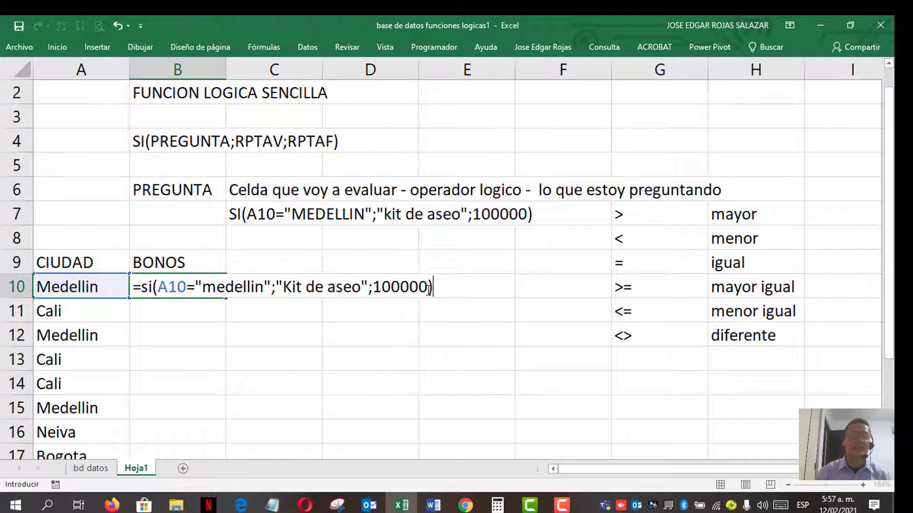
pyautogui.press('Return')
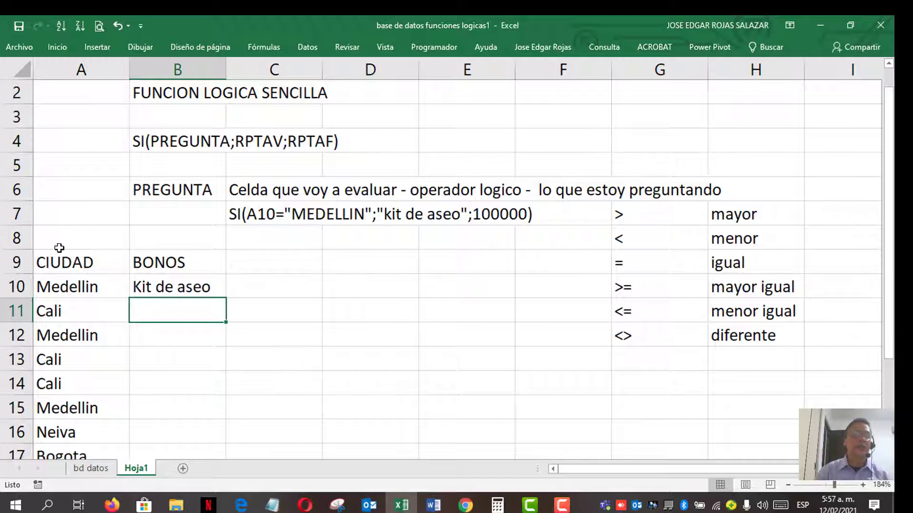
# Replace the city in A10 with Neiva to test the false branch of the BONOS formula
pyautogui.click(75, 288)
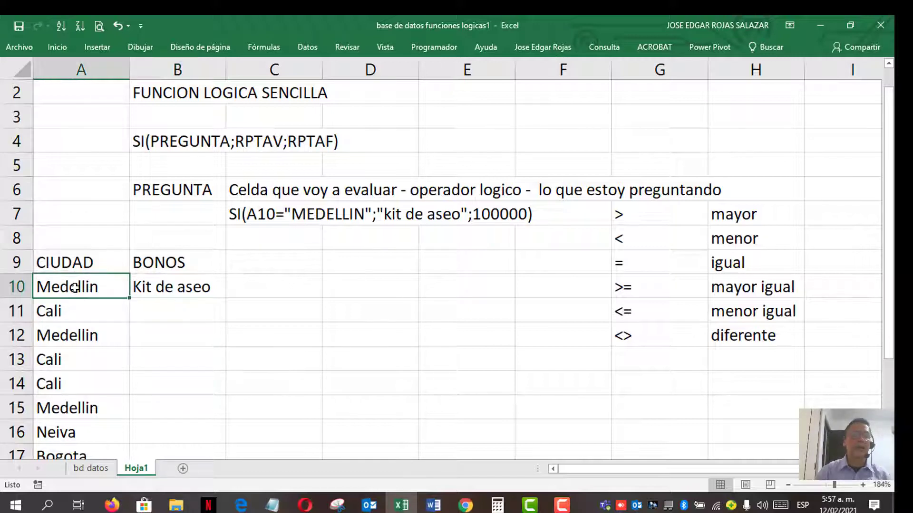
pyautogui.click(168, 290)
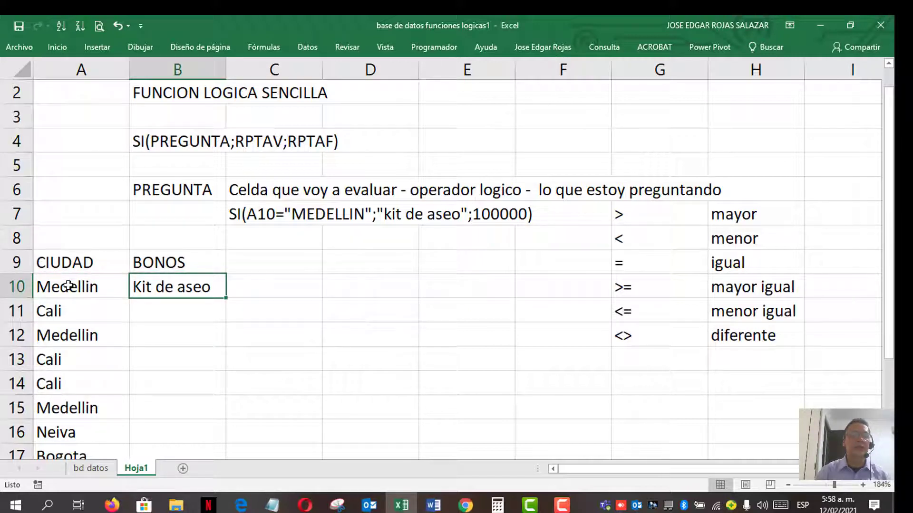
pyautogui.click(68, 286)
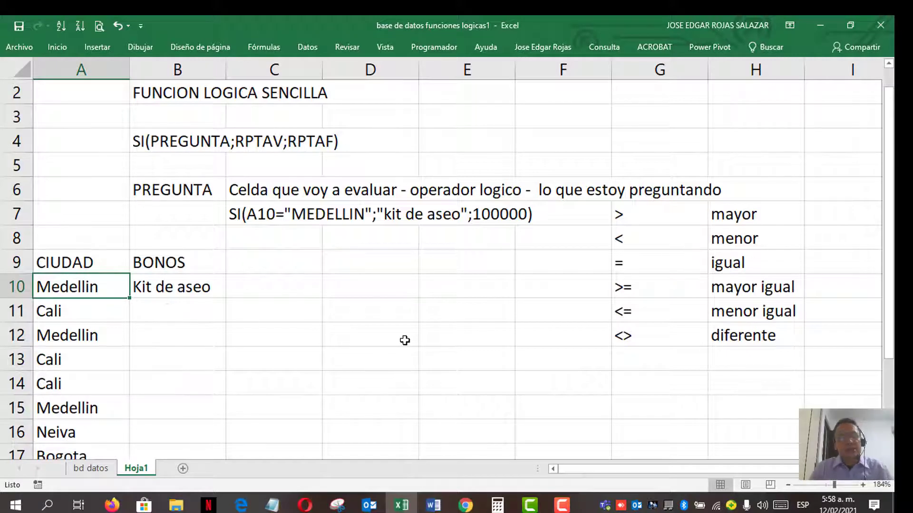
pyautogui.write('EIVA')
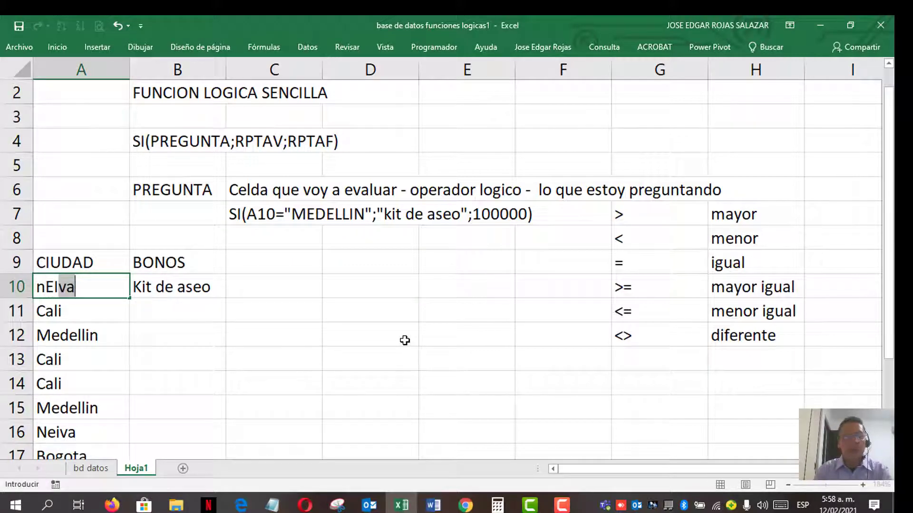
pyautogui.press('BackSpace')
pyautogui.press('BackSpace')
pyautogui.press('BackSpace')
pyautogui.press('BackSpace')
pyautogui.press('BackSpace')
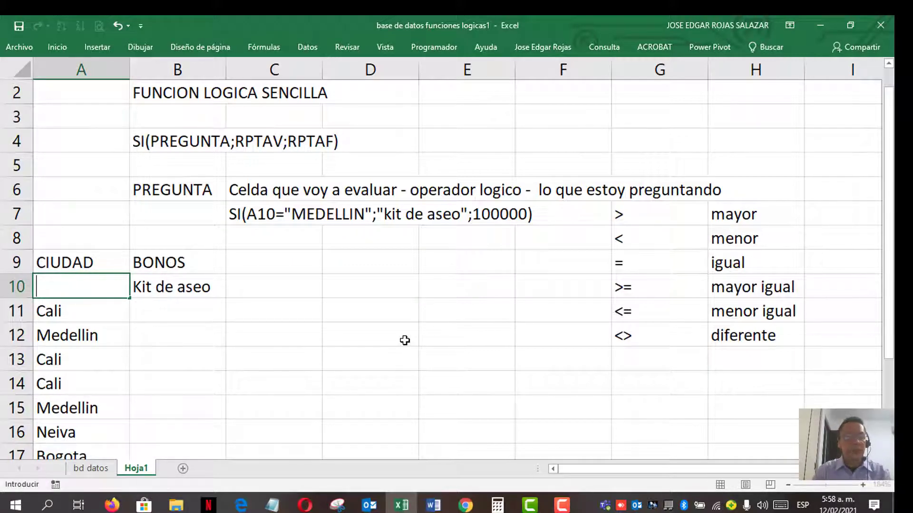
pyautogui.write('Neiva')
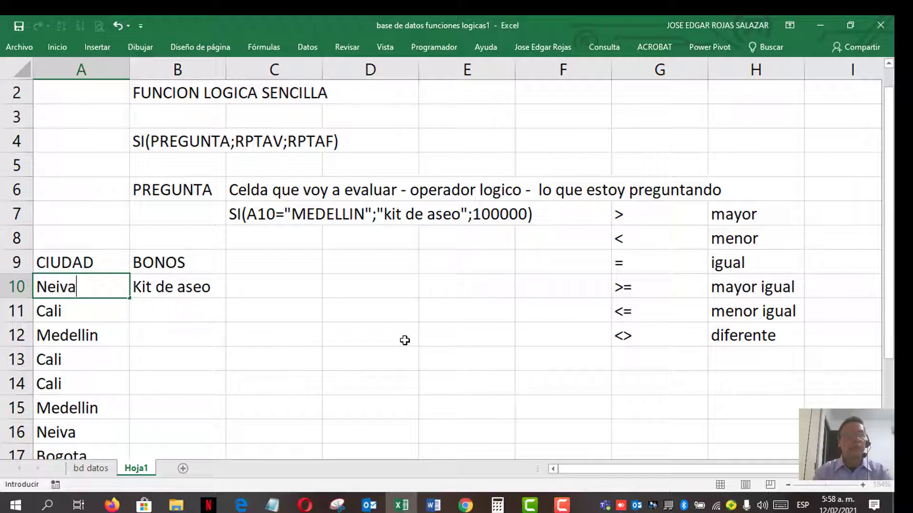
pyautogui.press('Return')
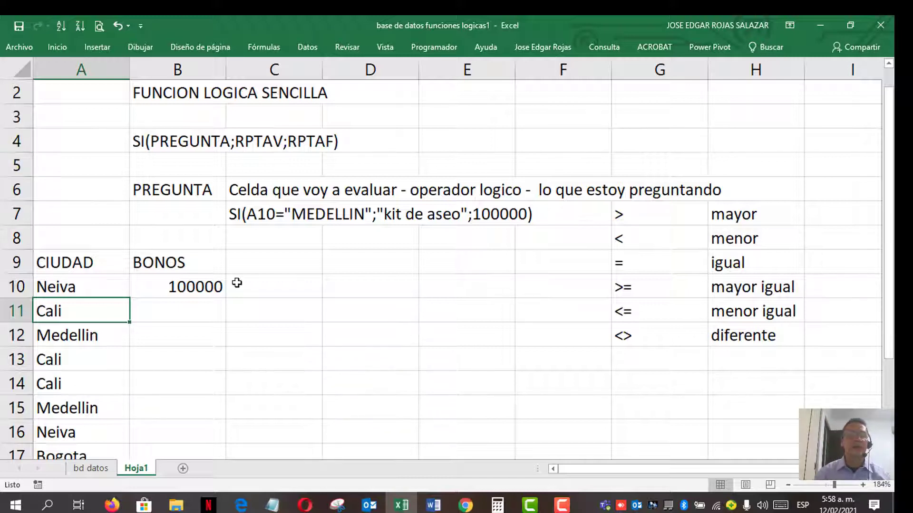
# Fill the B10 SI formula down the BONOS column to the last listed city
pyautogui.click(164, 288)
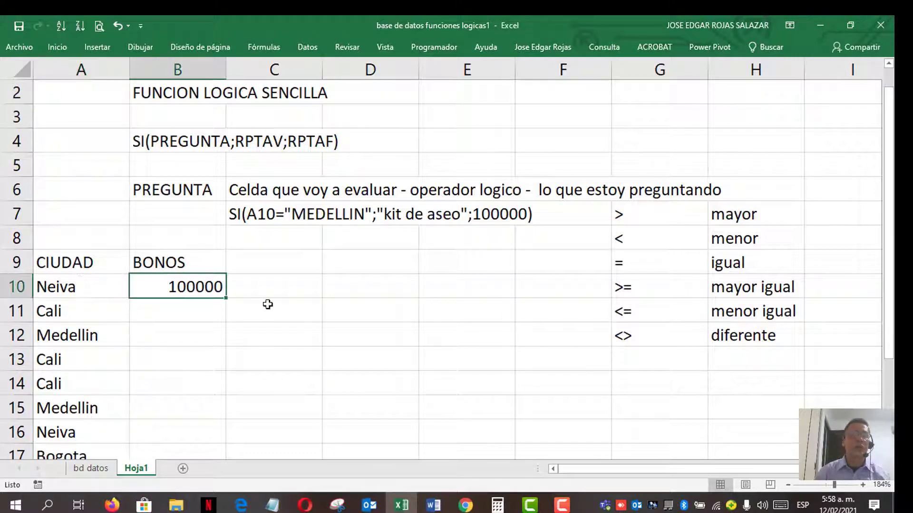
pyautogui.doubleClick(226, 298)
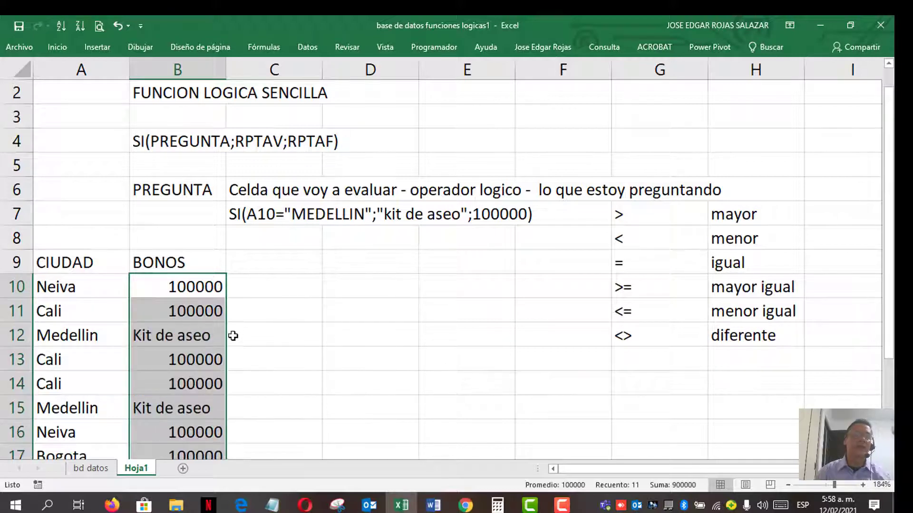
pyautogui.scroll(-3, 233, 335)
pyautogui.scroll(2, 233, 337)
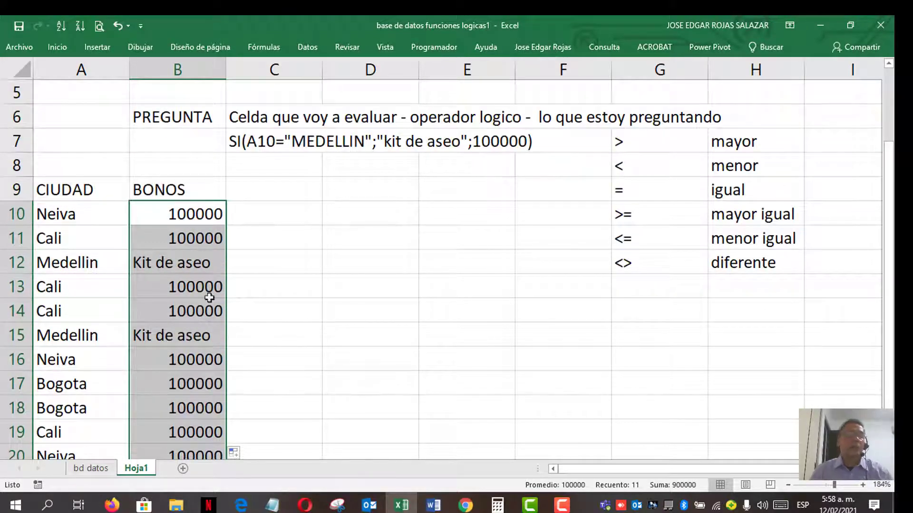
# Review the SI formula in B10 and compare the filled BONOS results with the cities through row 20
pyautogui.click(177, 214)
pyautogui.click(178, 237)
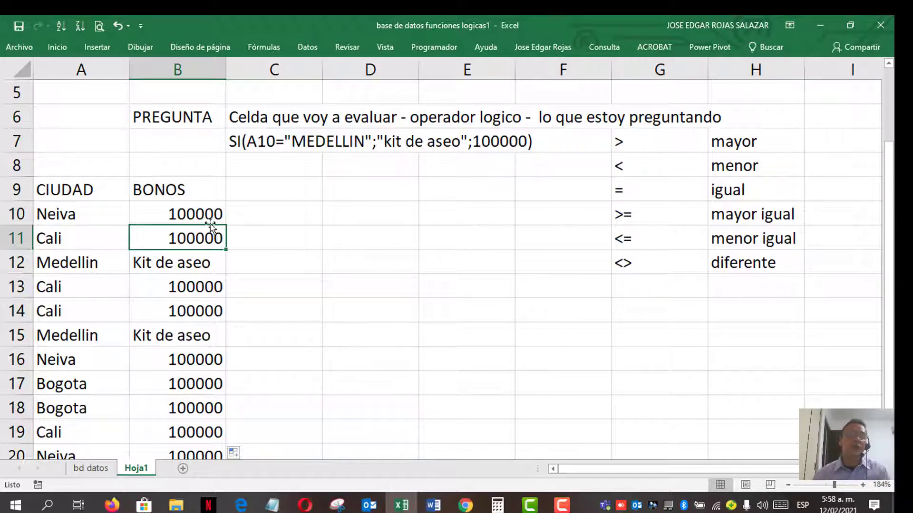
pyautogui.click(194, 216)
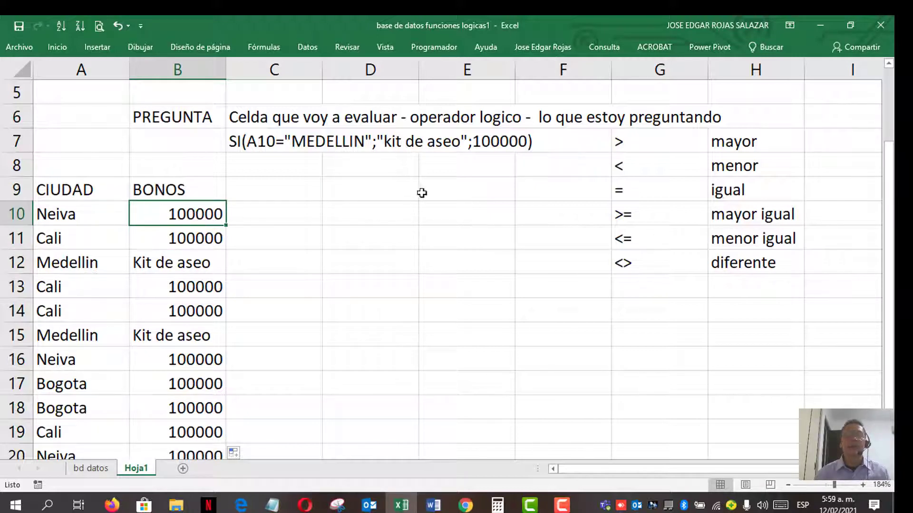
pyautogui.doubleClick(179, 212)
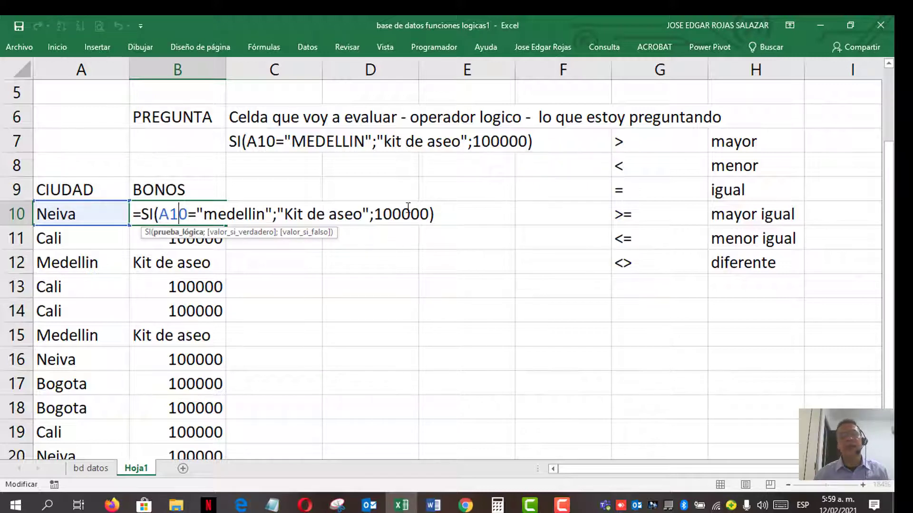
pyautogui.press('Return')
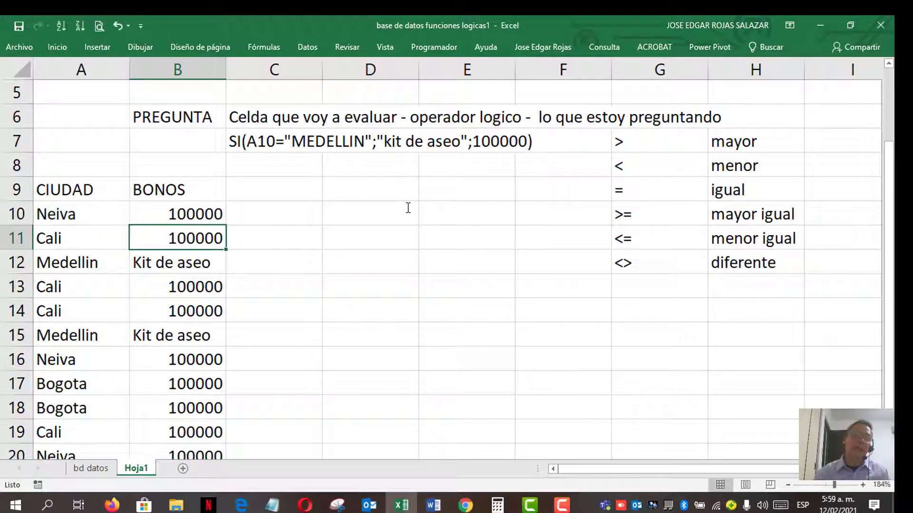
pyautogui.scroll(-2, 266, 310)
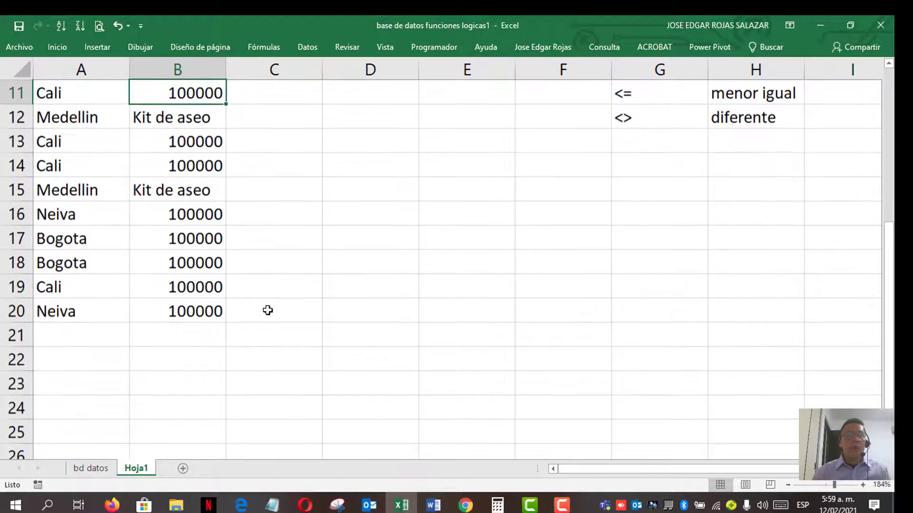
pyautogui.scroll(2, 268, 310)
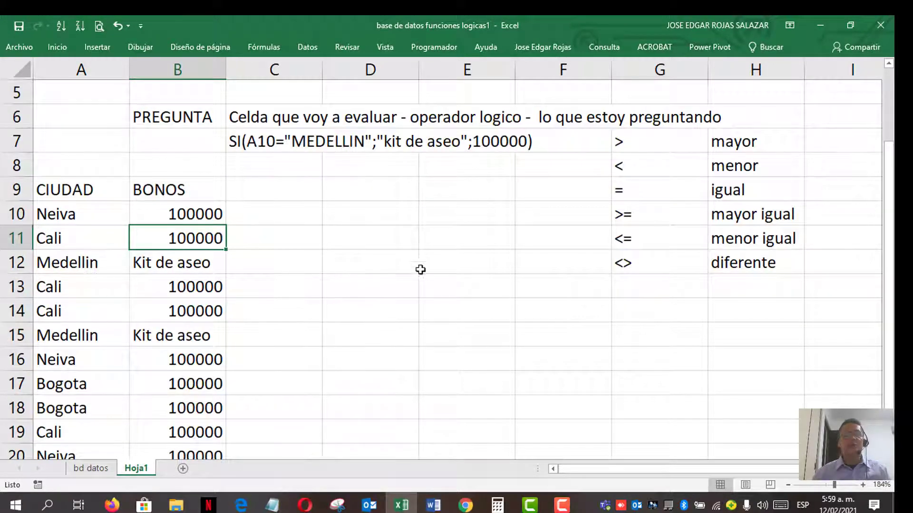
# Switch to the bd datos sheet and select the SEXO header at the end of the employee table
pyautogui.click(98, 469)
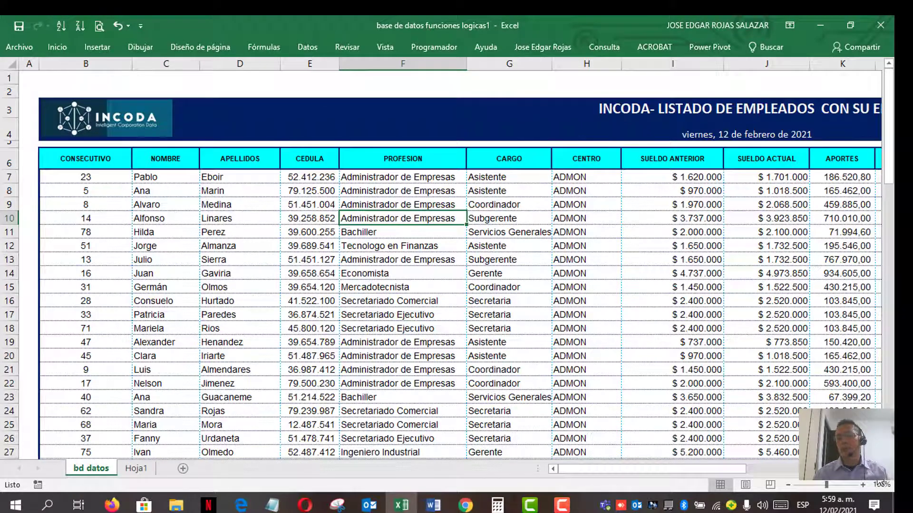
pyautogui.hscroll(6, 448, 266)
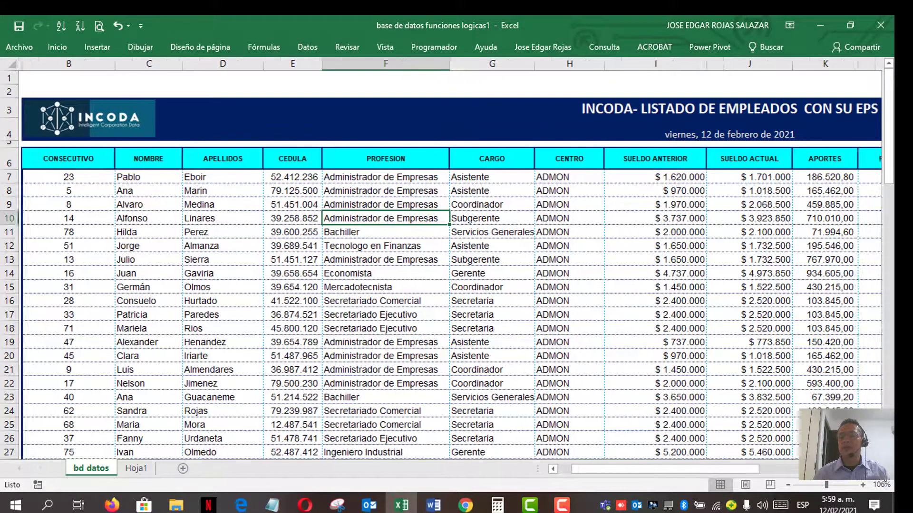
pyautogui.hscroll(4, 448, 266)
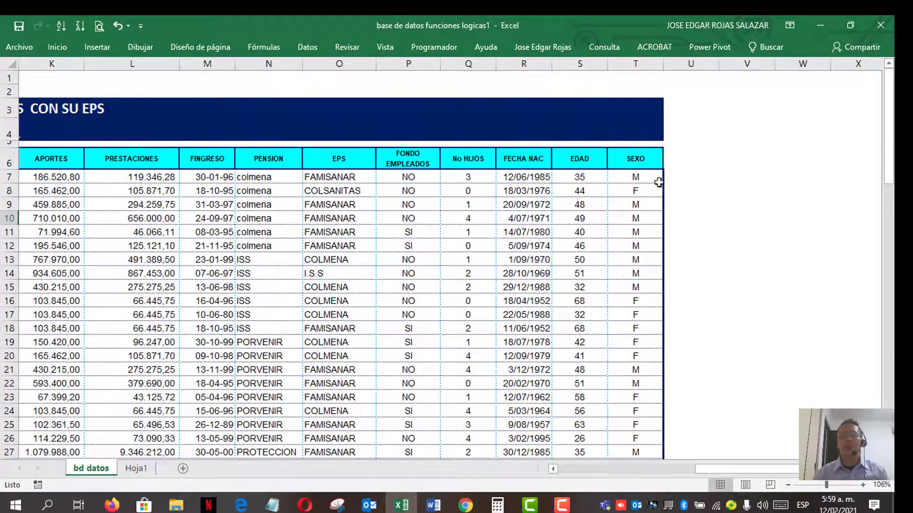
pyautogui.click(643, 156)
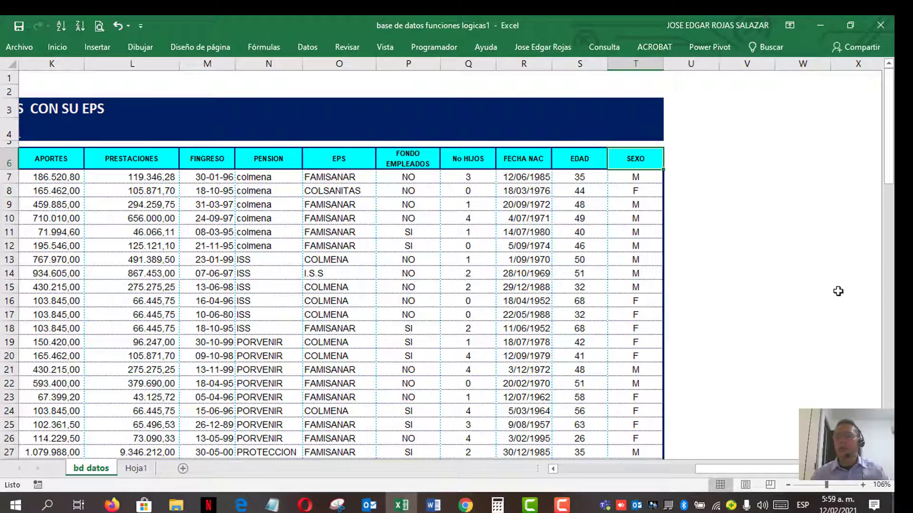
pyautogui.hscroll(2, 766, 448)
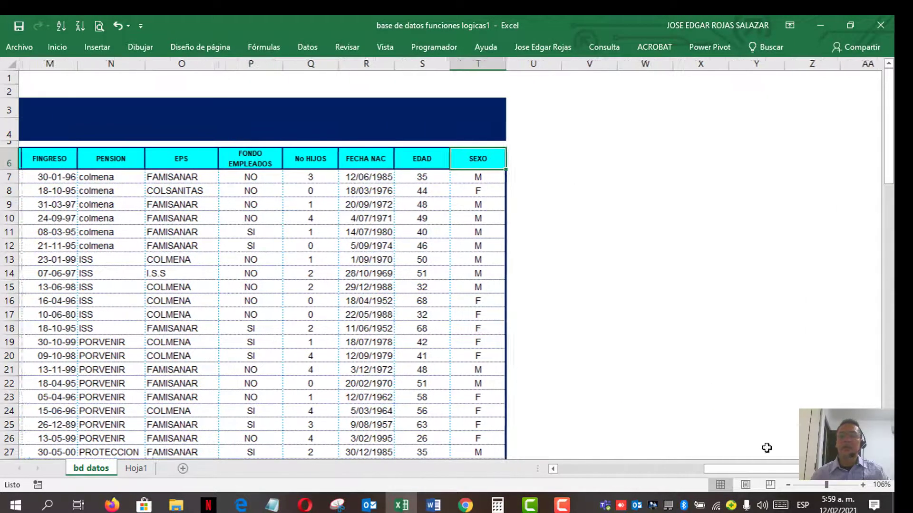
# Add the uppercase header AUMENTO in cell U6, directly beside the SEXO column
pyautogui.click(536, 157)
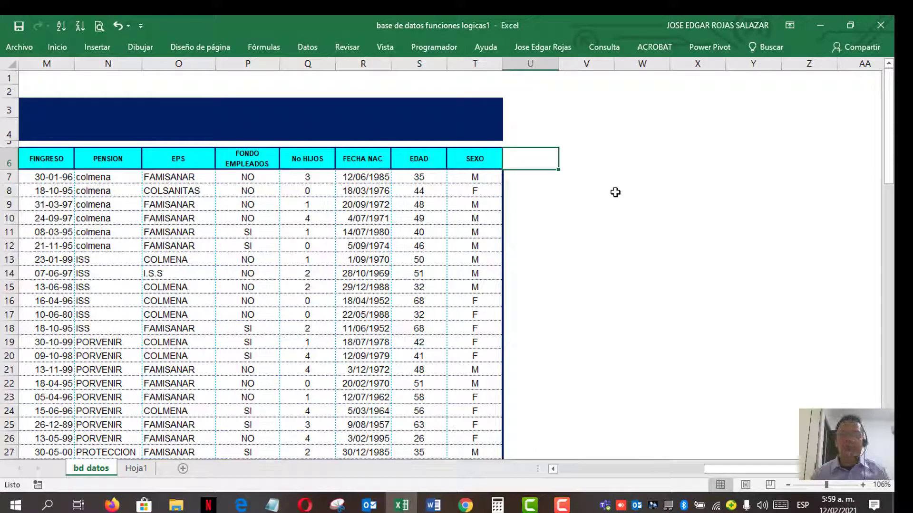
pyautogui.write('aumento')
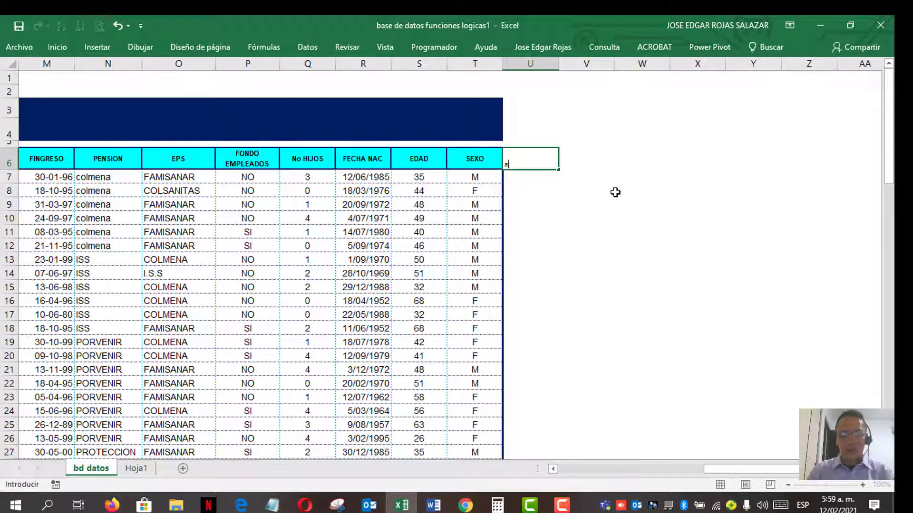
pyautogui.press('BackSpace')
pyautogui.press('BackSpace')
pyautogui.press('BackSpace')
pyautogui.press('BackSpace')
pyautogui.press('BackSpace')
pyautogui.press('BackSpace')
pyautogui.press('BackSpace')
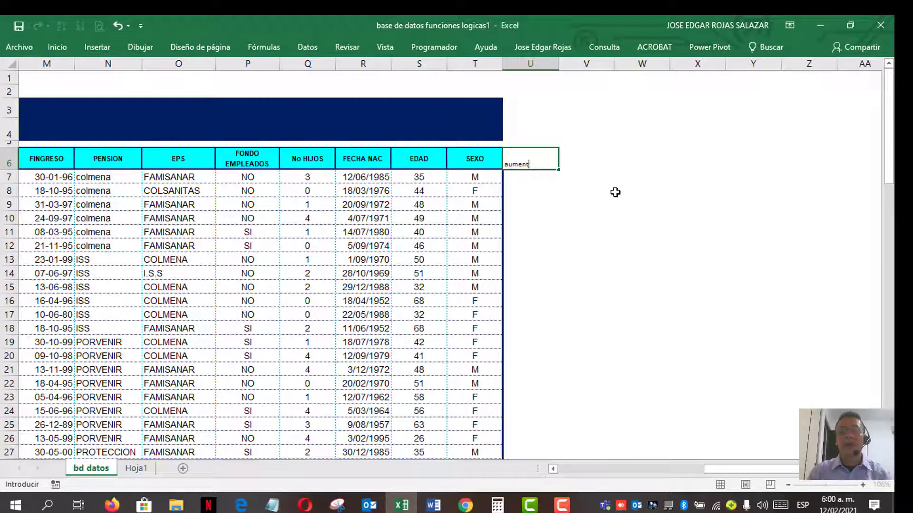
pyautogui.write('AUMENTO')
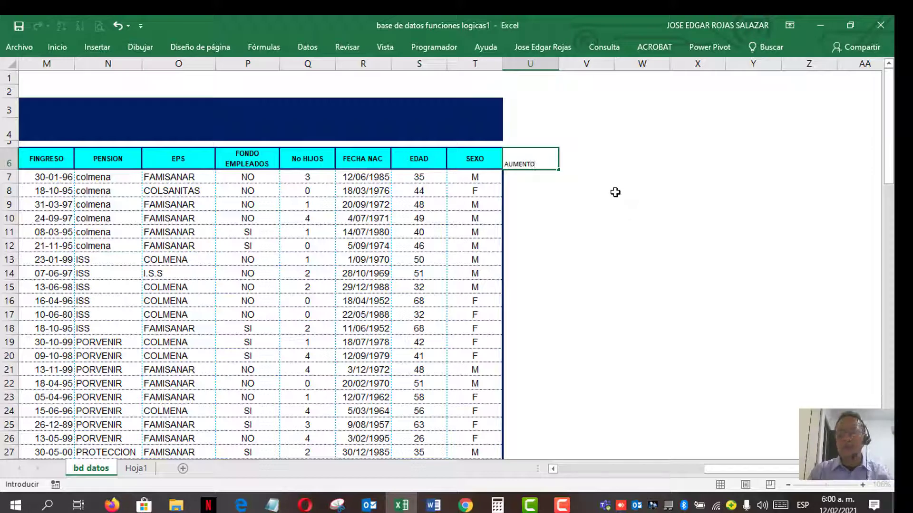
pyautogui.press('Return')
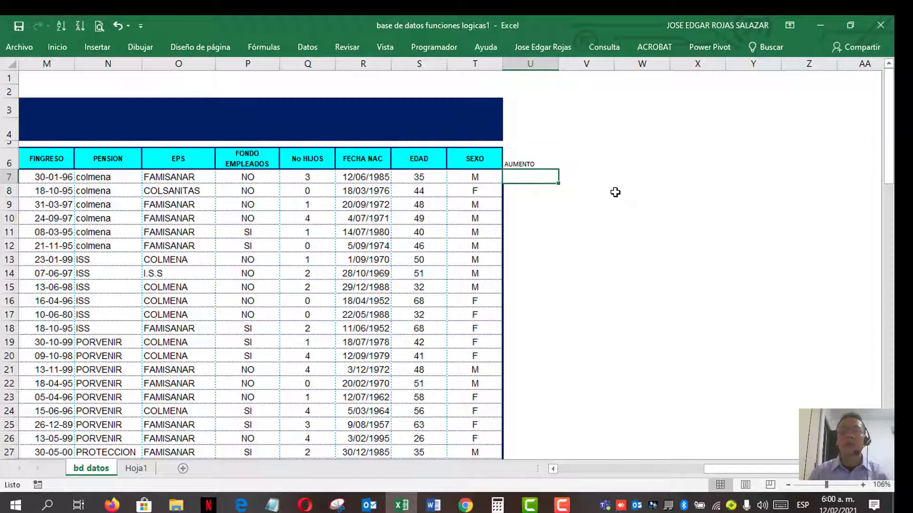
# Copy the SEXO header's formatting onto the AUMENTO header in U6 and widen column U to fit a longer note
pyautogui.click(475, 159)
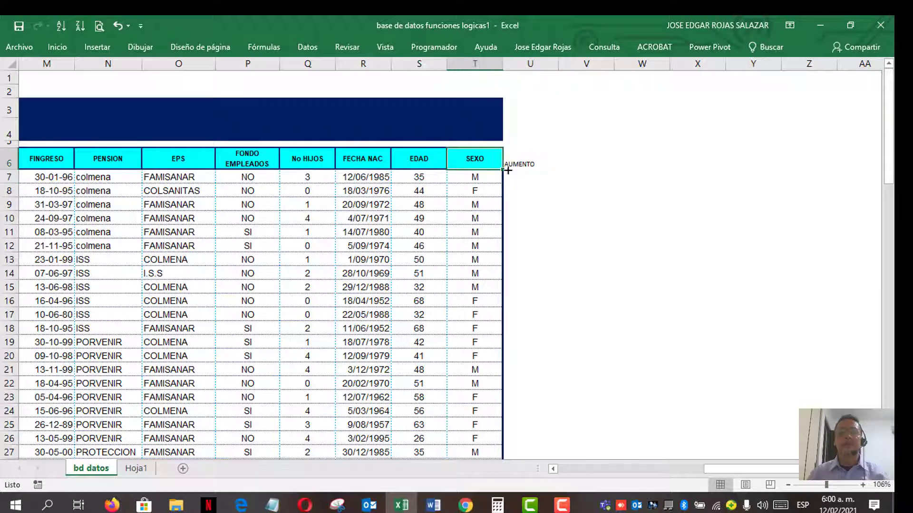
pyautogui.click(65, 49)
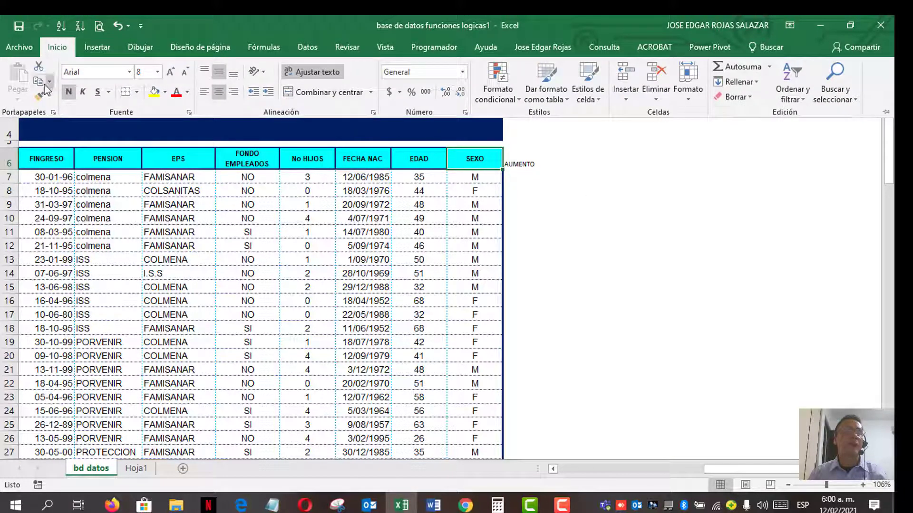
pyautogui.click(39, 98)
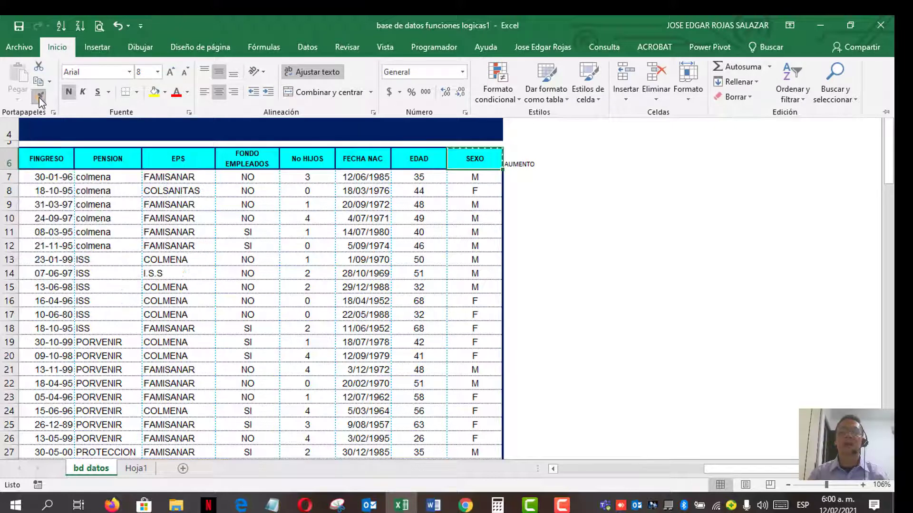
pyautogui.click(523, 164)
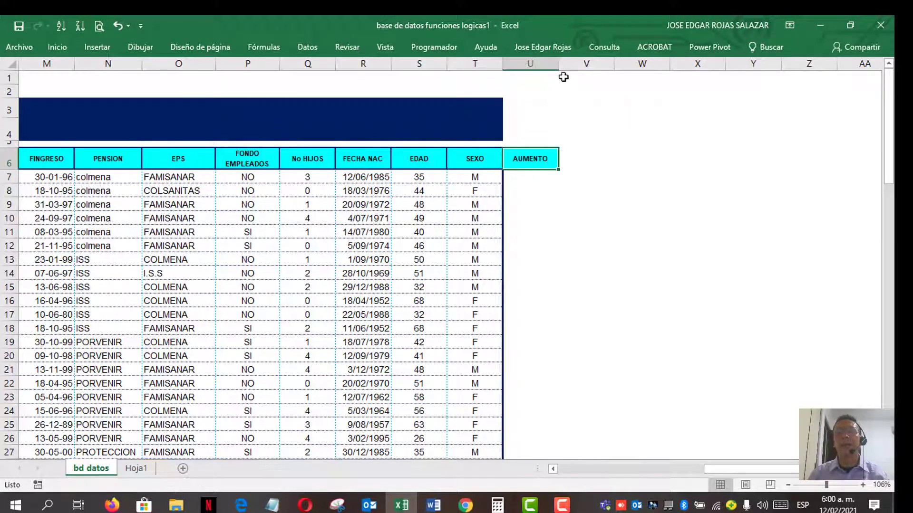
pyautogui.moveTo(559, 63); pyautogui.dragTo(603, 66)
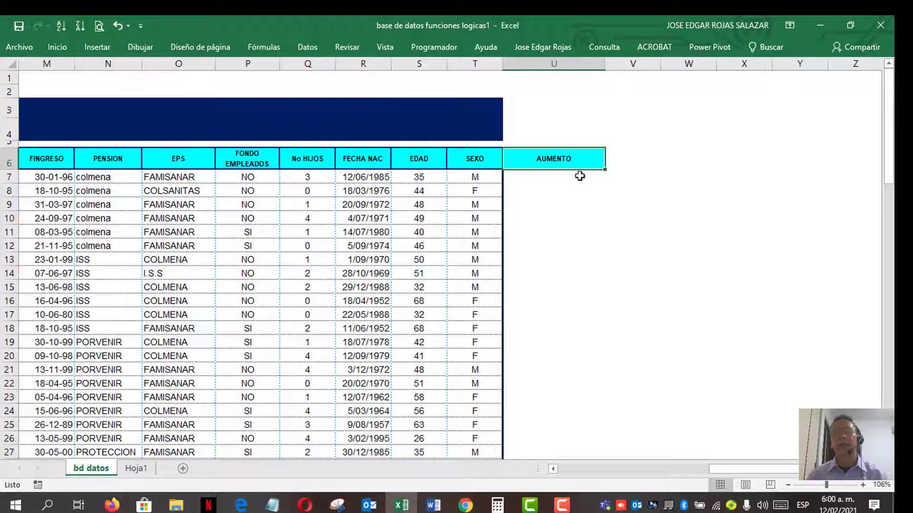
# Merge and center cells U3:U4 above the AUMENTO header
pyautogui.click(554, 114)
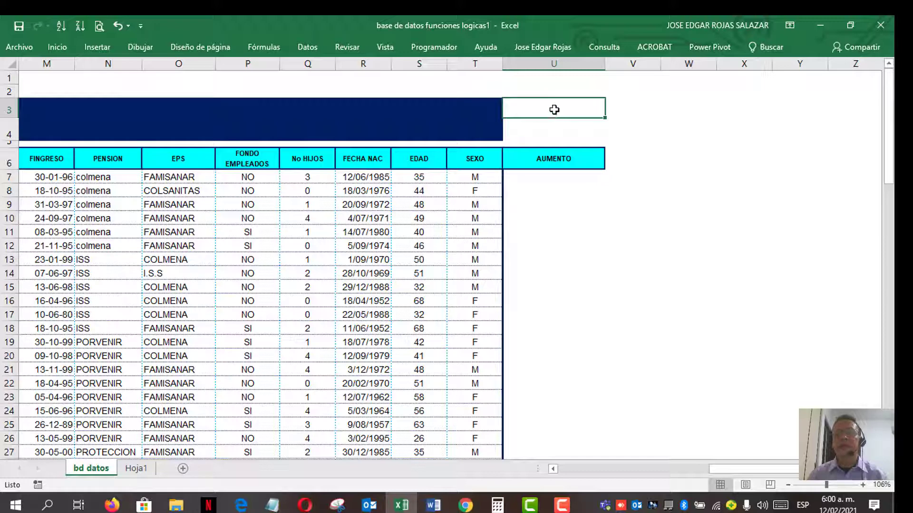
pyautogui.moveTo(554, 114); pyautogui.dragTo(555, 126)
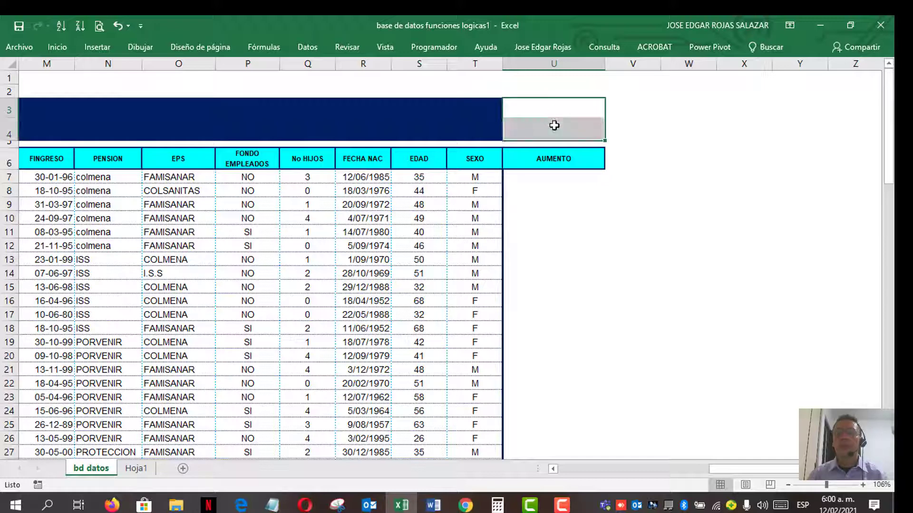
pyautogui.click(60, 48)
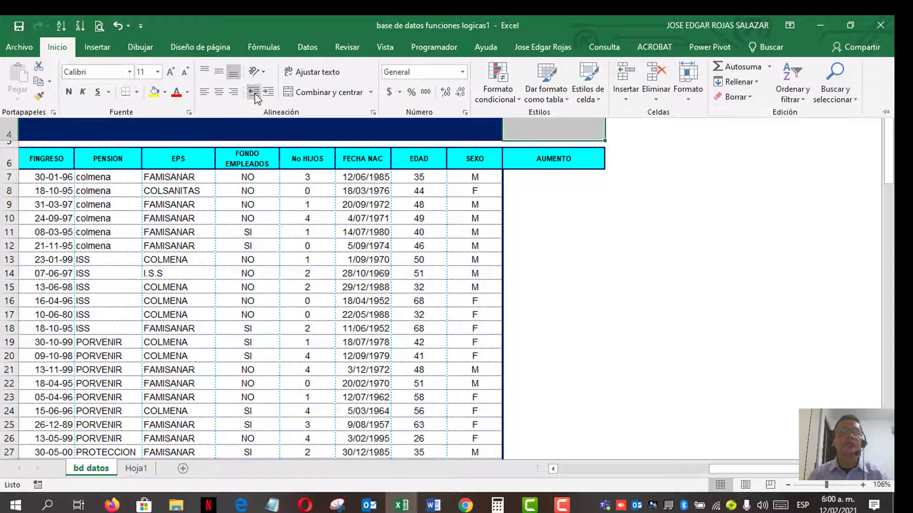
pyautogui.click(316, 93)
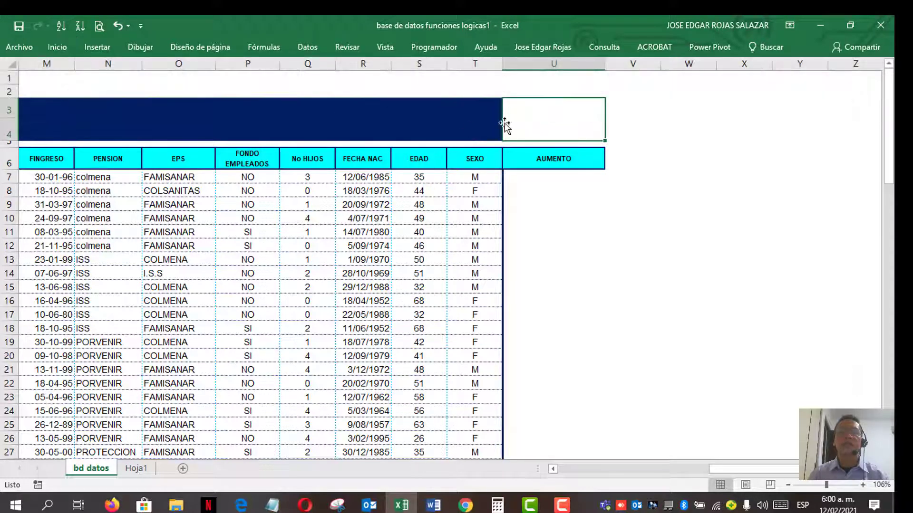
# Format the merged U3:U4 cell with the standard dark blue fill, white text and font size 8
pyautogui.click(63, 49)
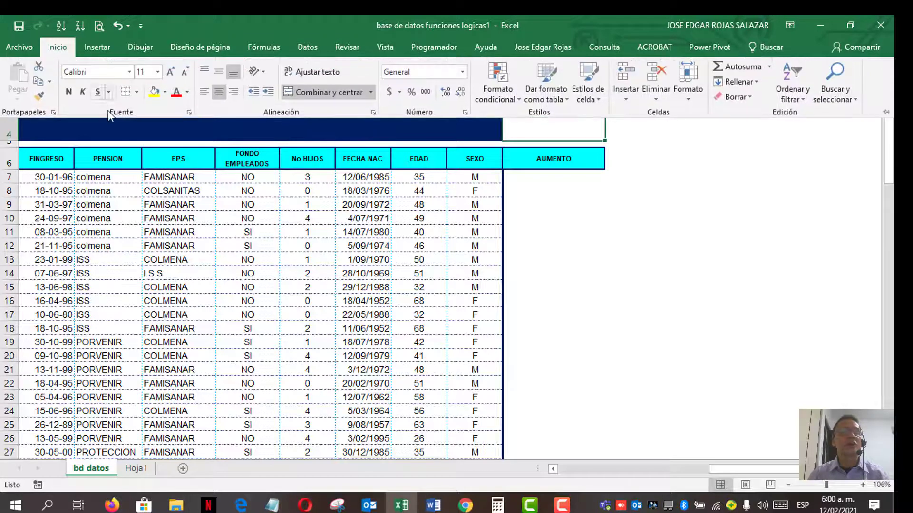
pyautogui.click(165, 92)
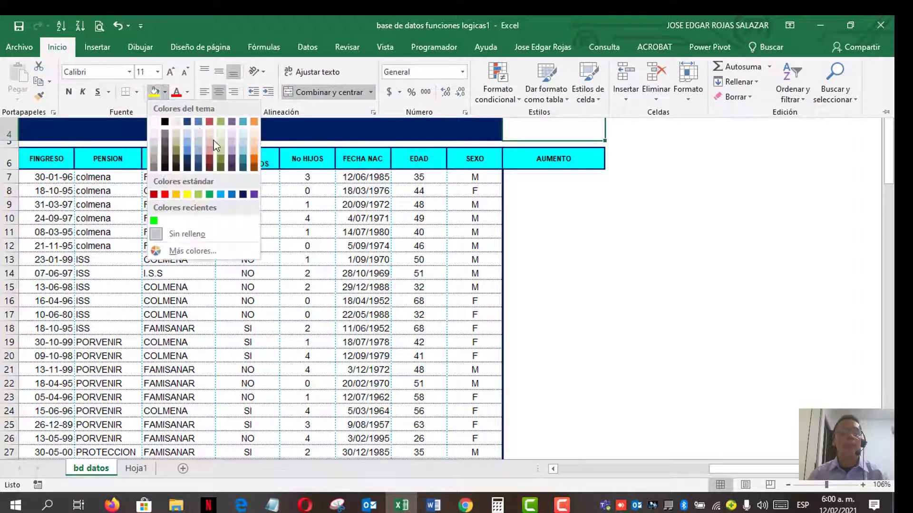
pyautogui.click(242, 194)
pyautogui.click(188, 92)
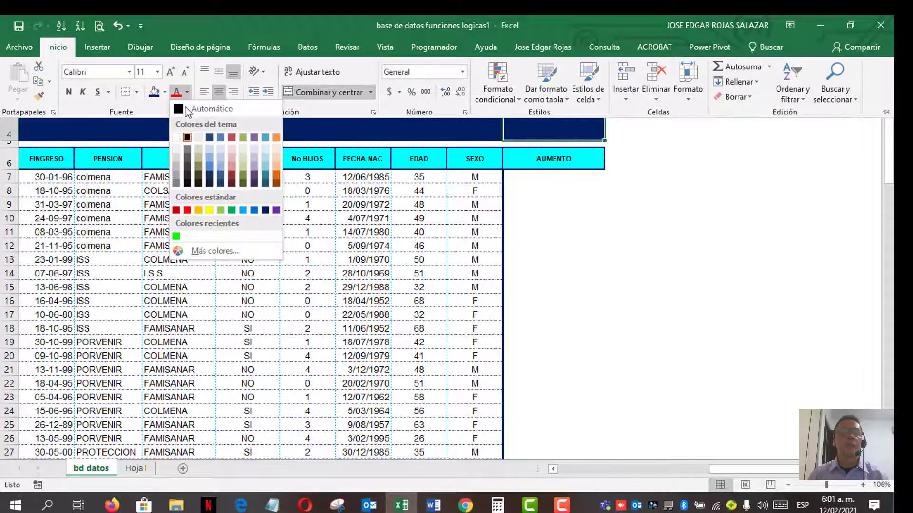
pyautogui.click(160, 123)
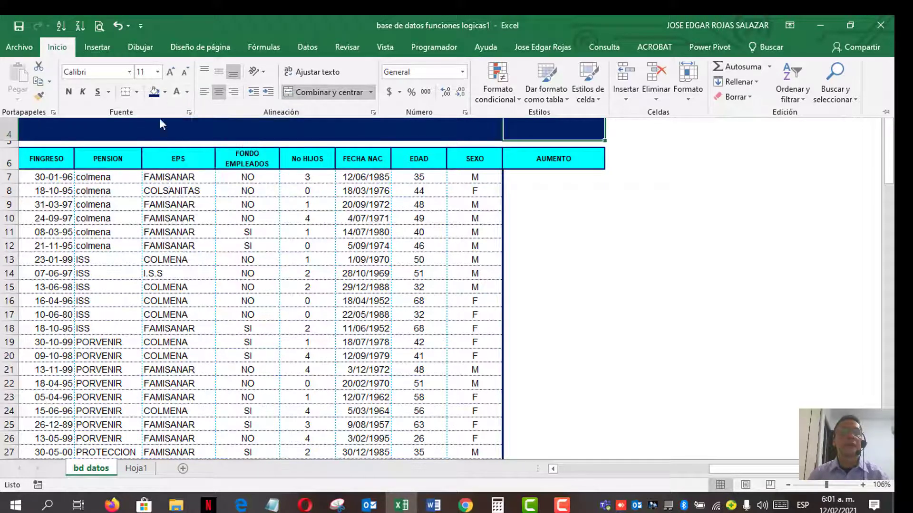
pyautogui.click(184, 74)
pyautogui.click(185, 73)
pyautogui.click(184, 73)
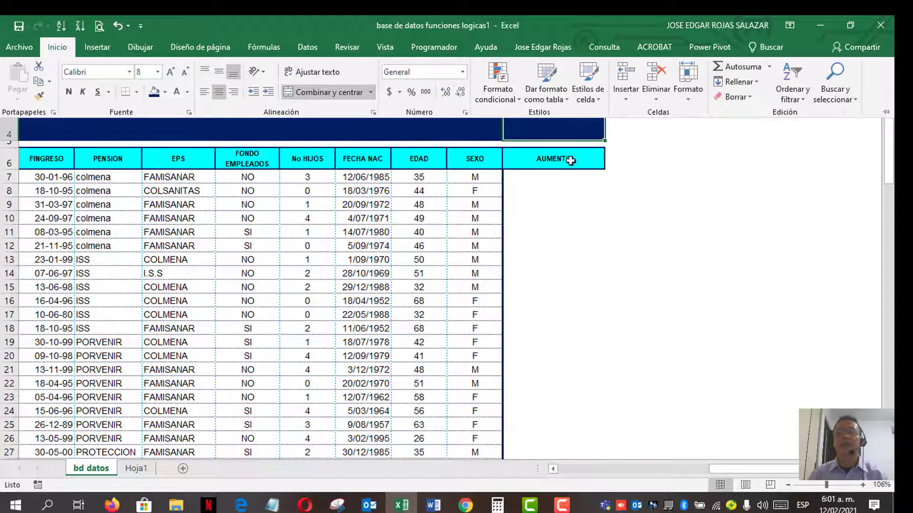
# Enter "AUMENTO DE SUELDO DEL 10%" as the first line of the merged U3:U4 cell and start a new line within it
pyautogui.click(547, 125)
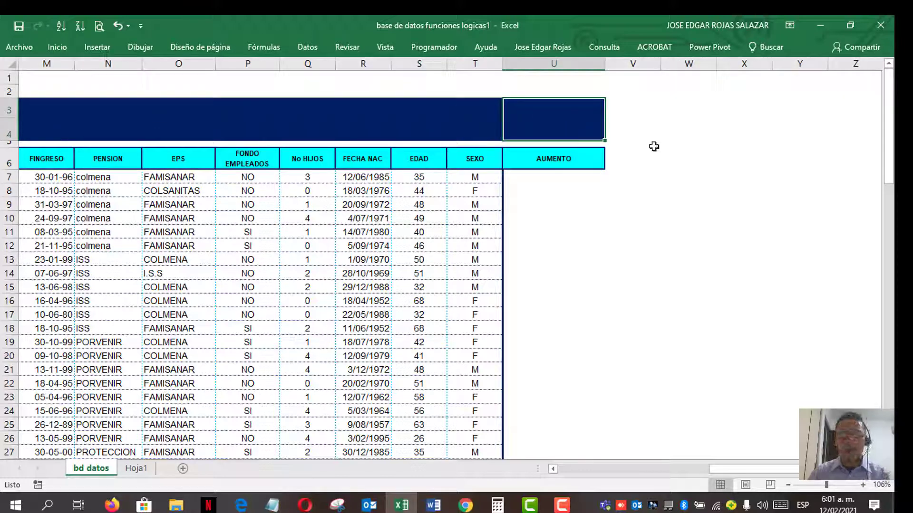
pyautogui.write('AUMENTO')
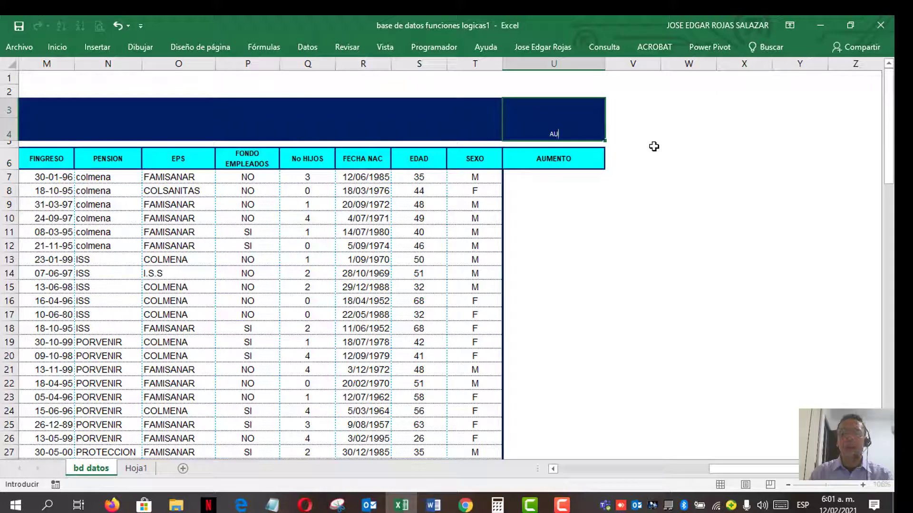
pyautogui.write(' DE')
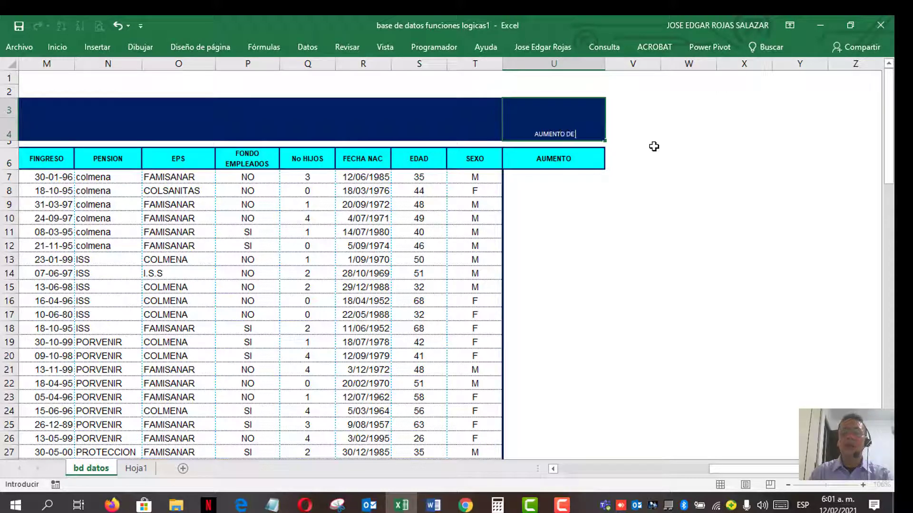
pyautogui.write(' SUELDO DEL 10')
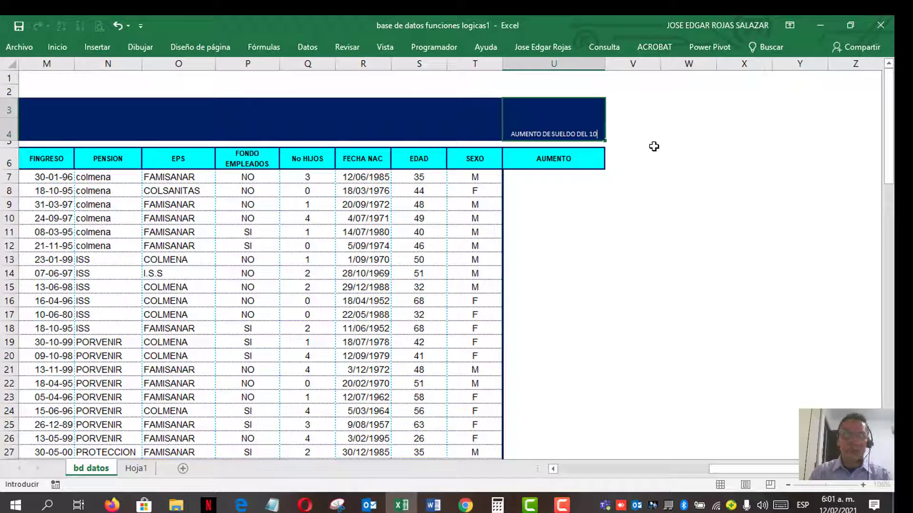
pyautogui.write('%')
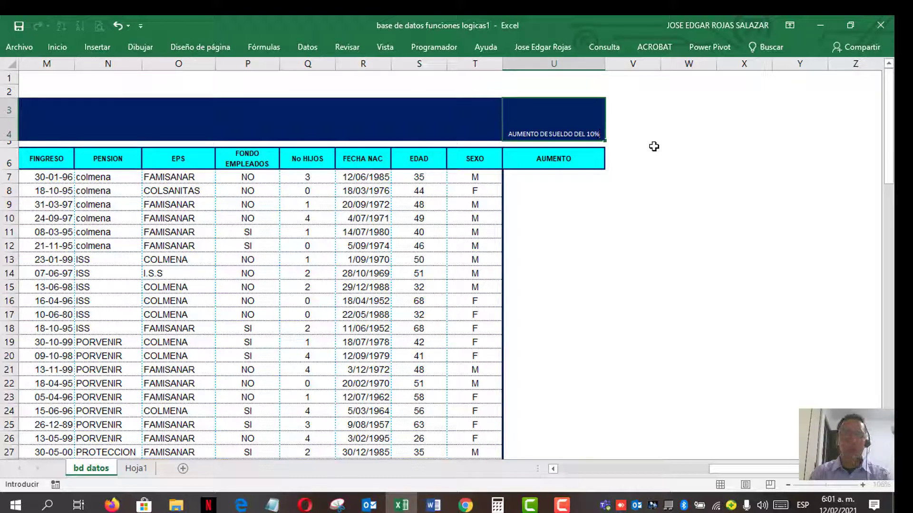
pyautogui.hotkey('alt', 'Return')
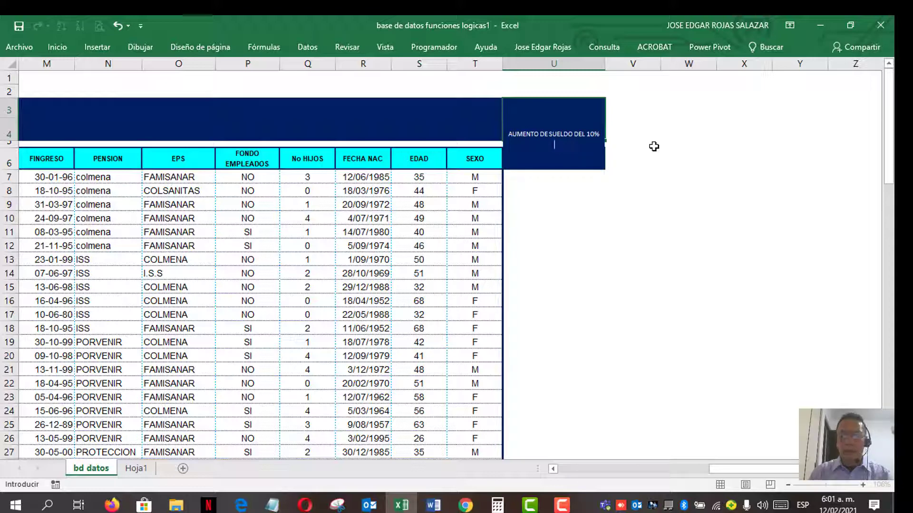
# Write "PARA SUELDOS < 2.000.000" as the second line of the note in U3:U4
pyautogui.write('PARA SUE')
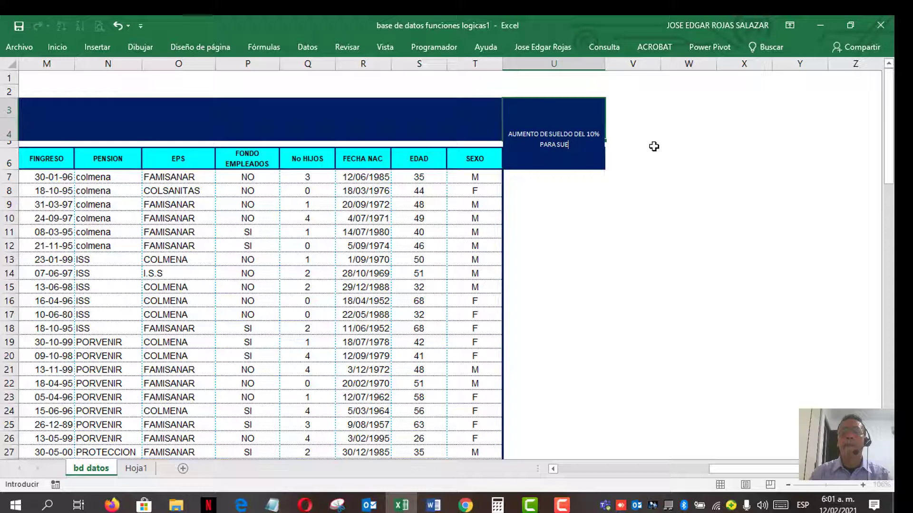
pyautogui.write('DLOS')
pyautogui.press('BackSpace')
pyautogui.press('BackSpace')
pyautogui.press('BackSpace')
pyautogui.press('BackSpace')
pyautogui.write('L')
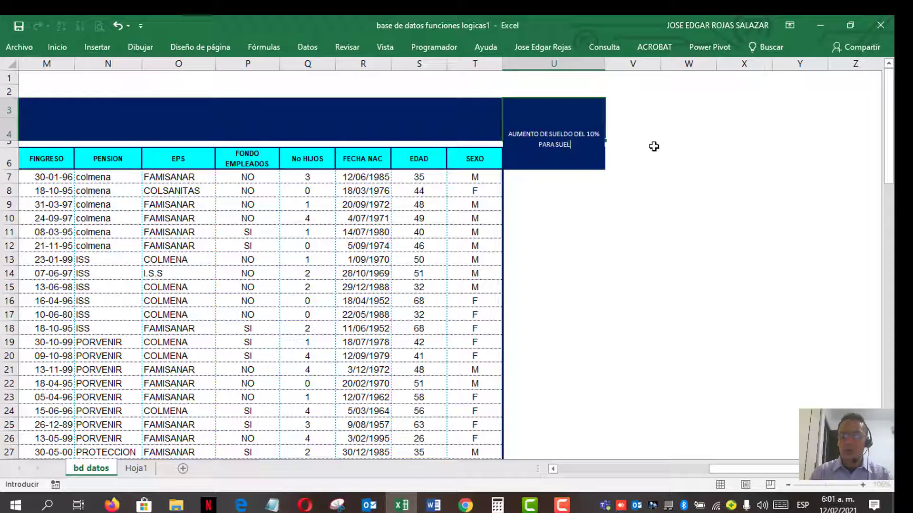
pyautogui.write('DOS <')
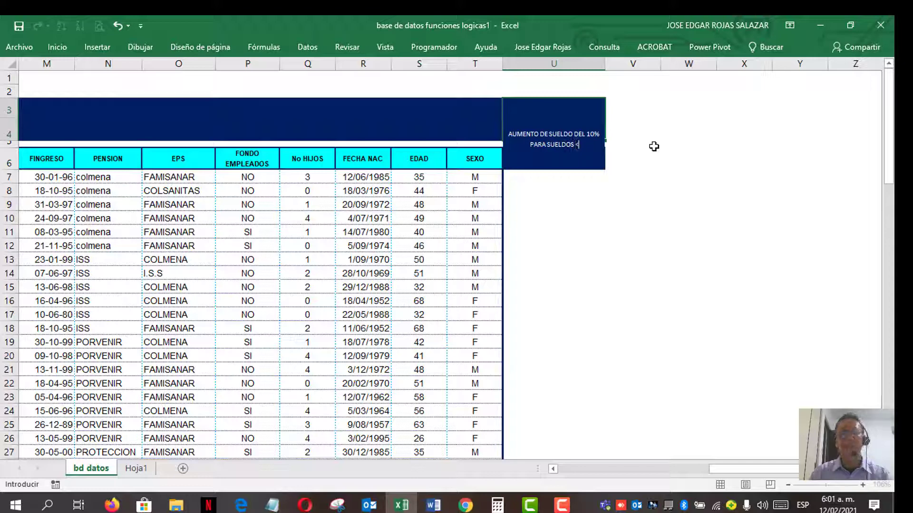
pyautogui.write('=')
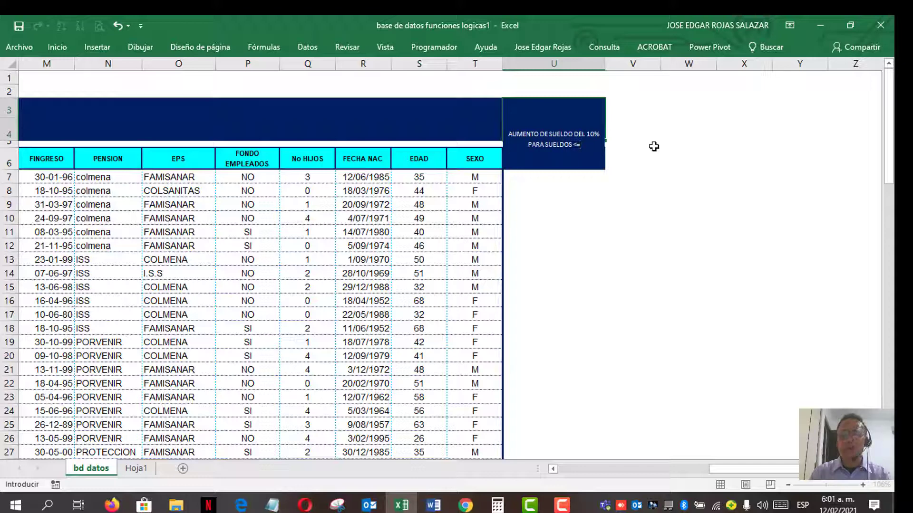
pyautogui.press('BackSpace')
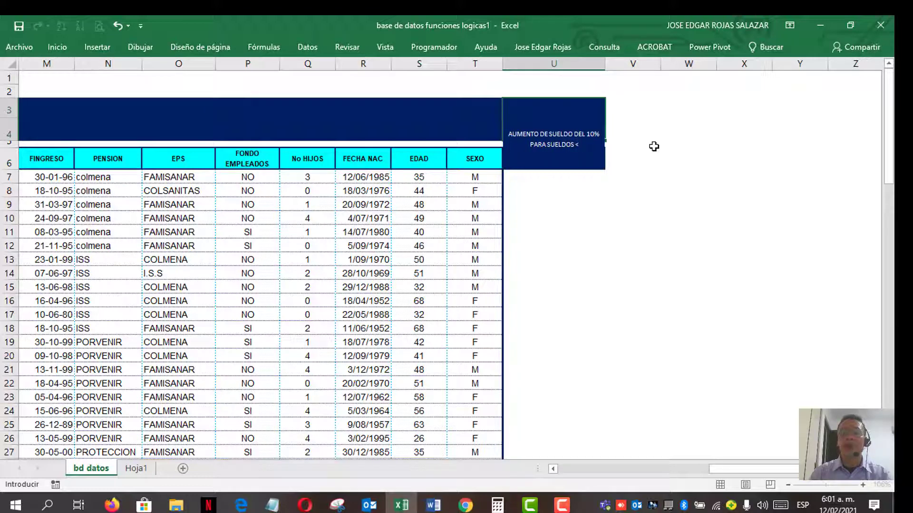
pyautogui.write('2000')
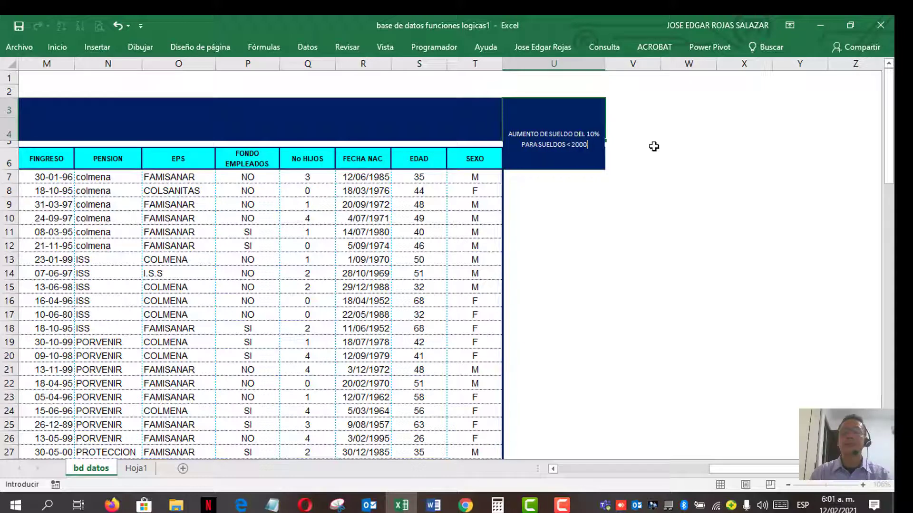
pyautogui.write('000')
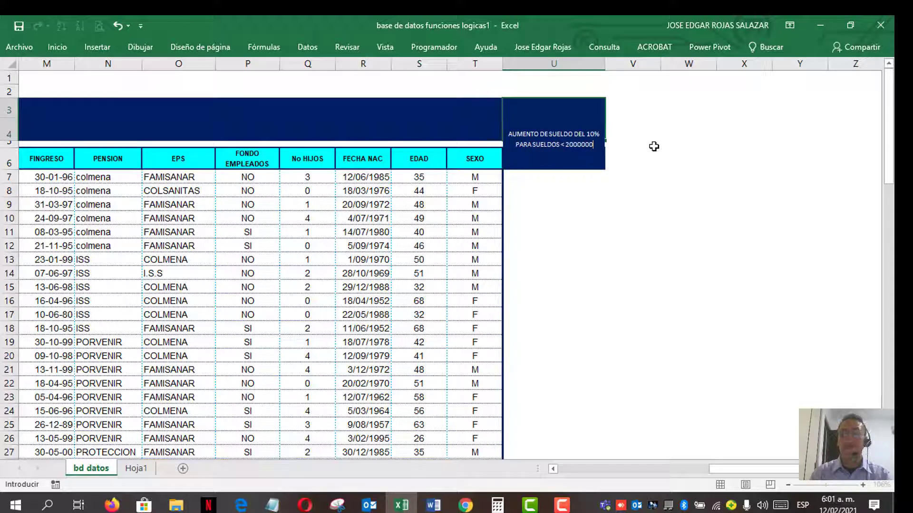
pyautogui.press('BackSpace')
pyautogui.press('BackSpace')
pyautogui.press('BackSpace')
pyautogui.press('BackSpace')
pyautogui.press('BackSpace')
pyautogui.press('BackSpace')
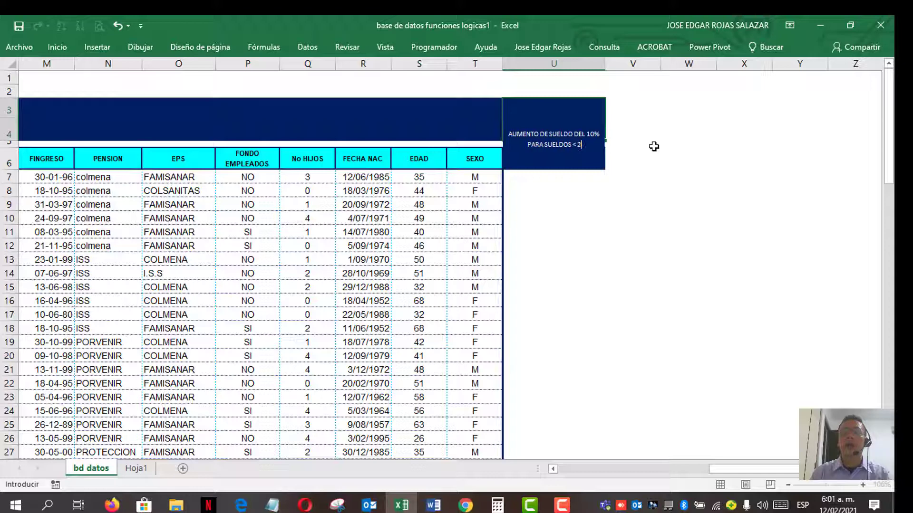
pyautogui.write('.00')
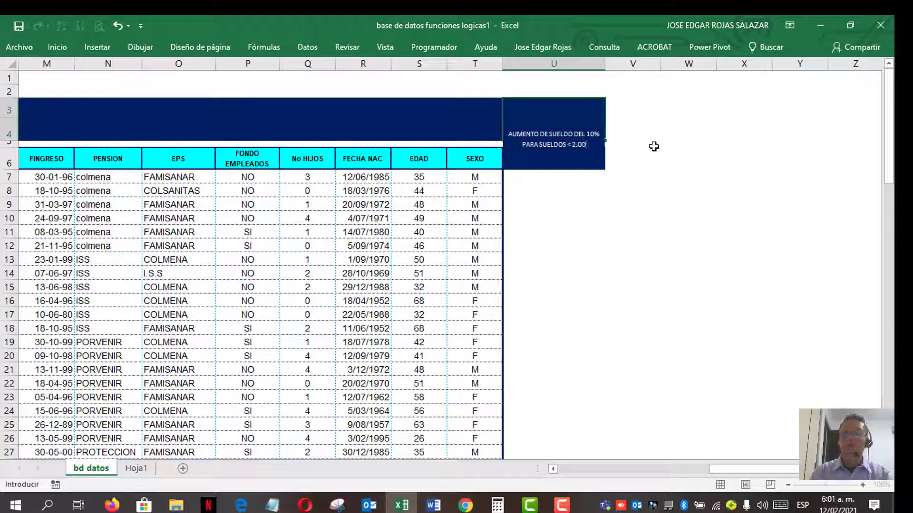
pyautogui.write('0.000')
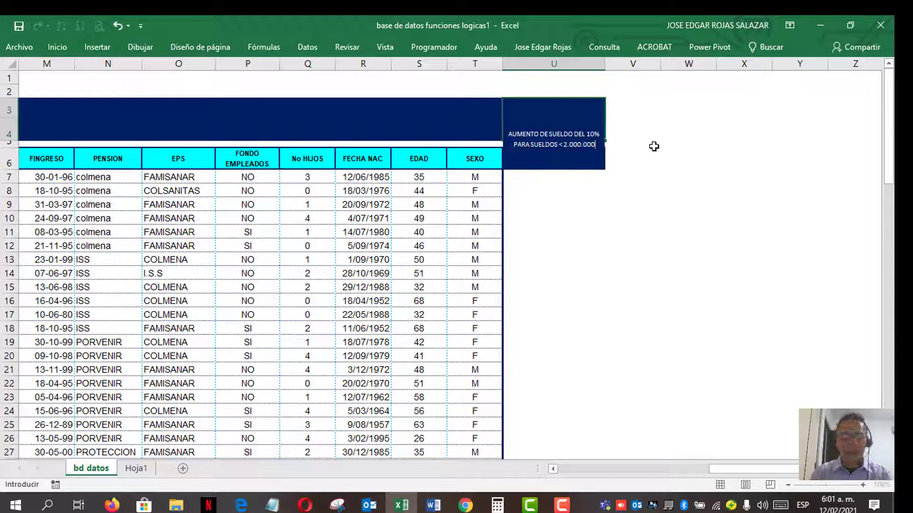
# Add a third line to the U3:U4 note reading "A LOS DEMAS QUEDAN CON EL MISMO"
pyautogui.hotkey('alt', 'Return')
pyautogui.write('A')
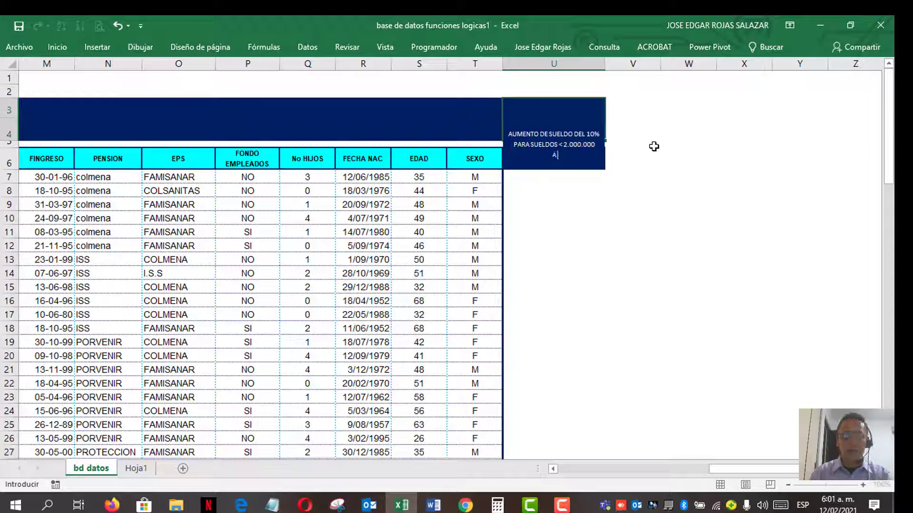
pyautogui.write(' LOS DEMAS')
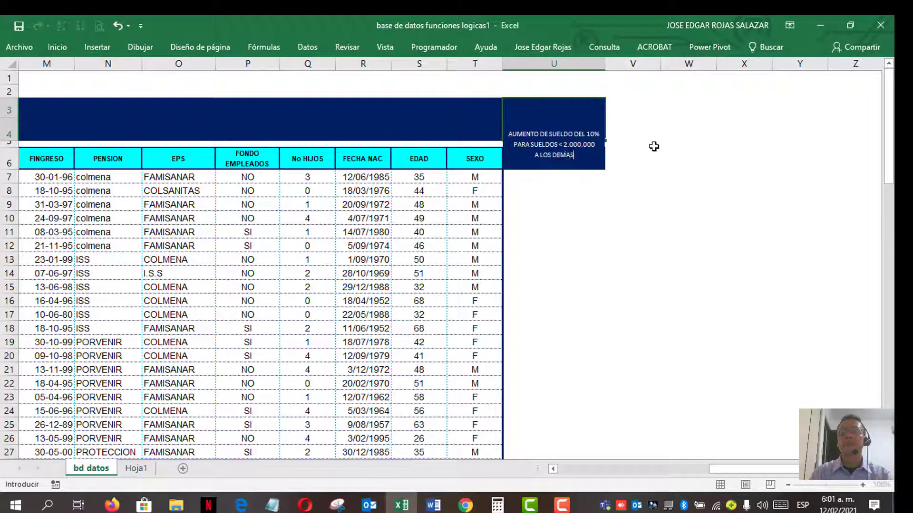
pyautogui.write(' QUEDAN CON')
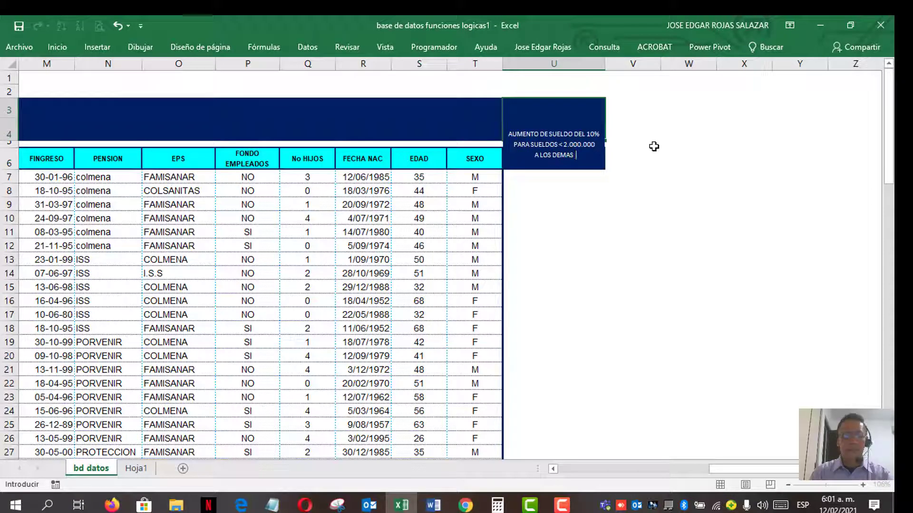
pyautogui.write(' EL MISMO')
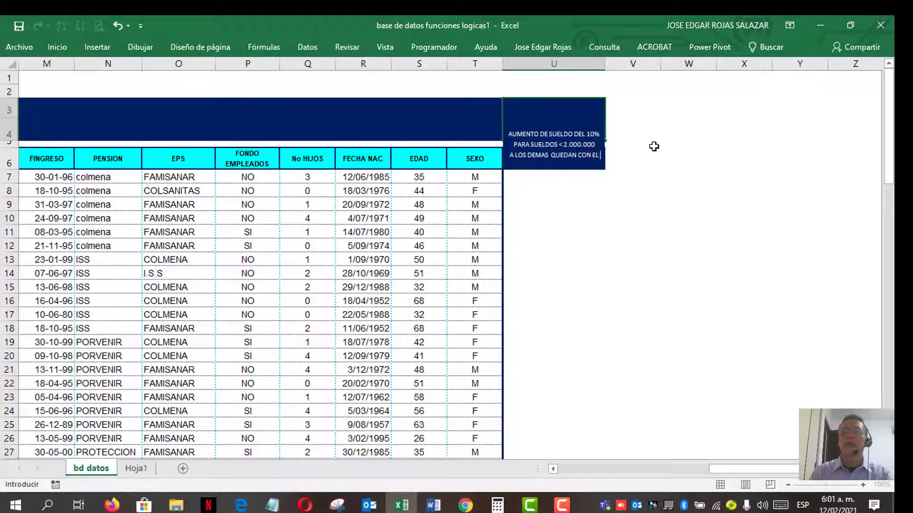
pyautogui.press('BackSpace')
pyautogui.press('BackSpace')
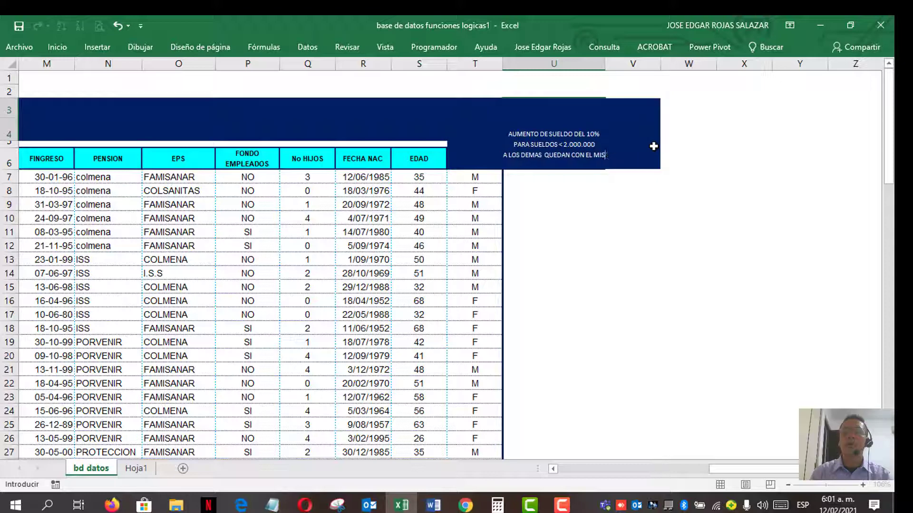
pyautogui.write('MO')
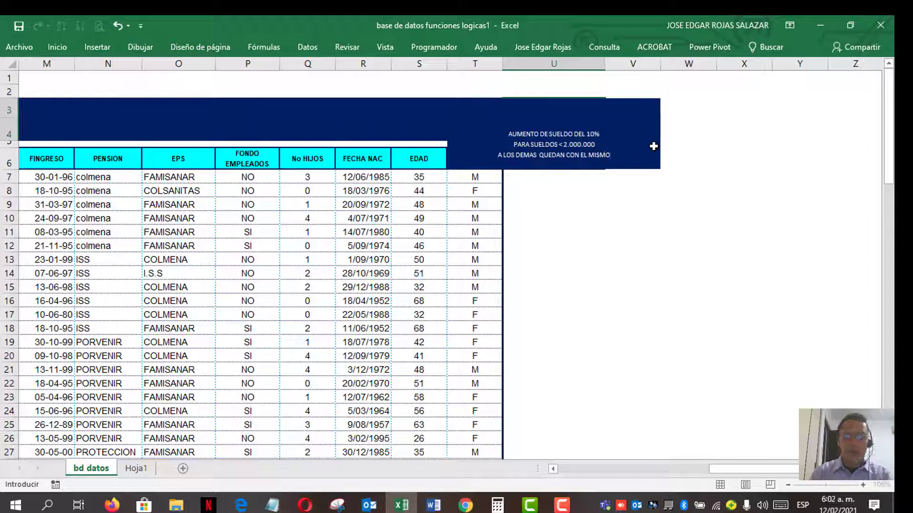
# Finish the salary-raise note above the AUMENTO header with a new line reading SUELDO
pyautogui.hotkey('alt', 'Return')
pyautogui.write('SUELDO')
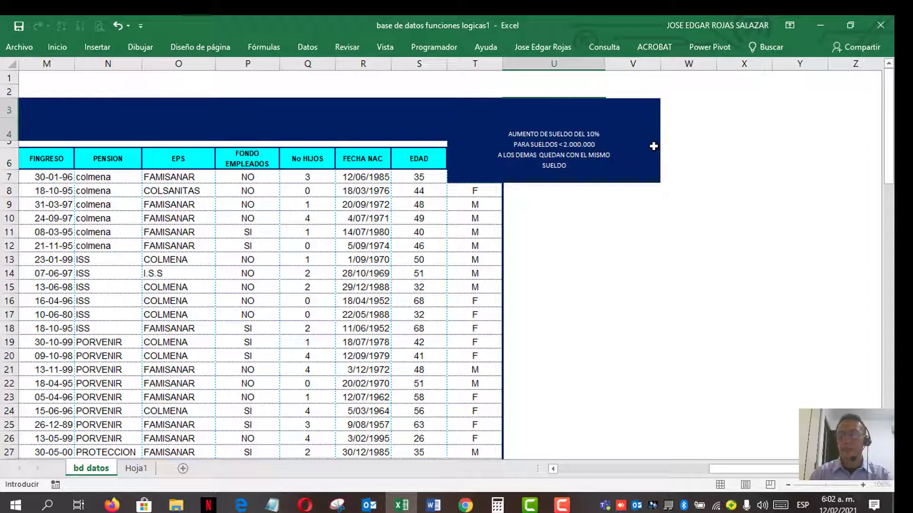
pyautogui.press('Return')
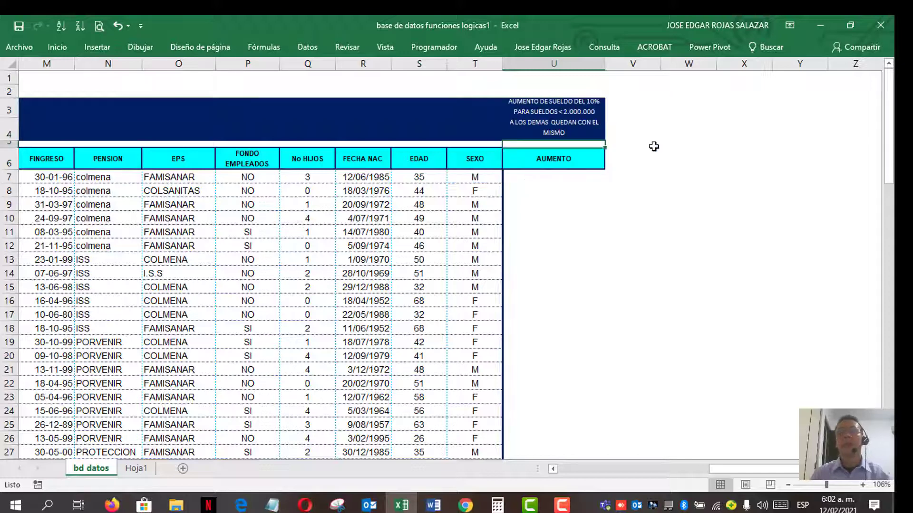
pyautogui.click(575, 115)
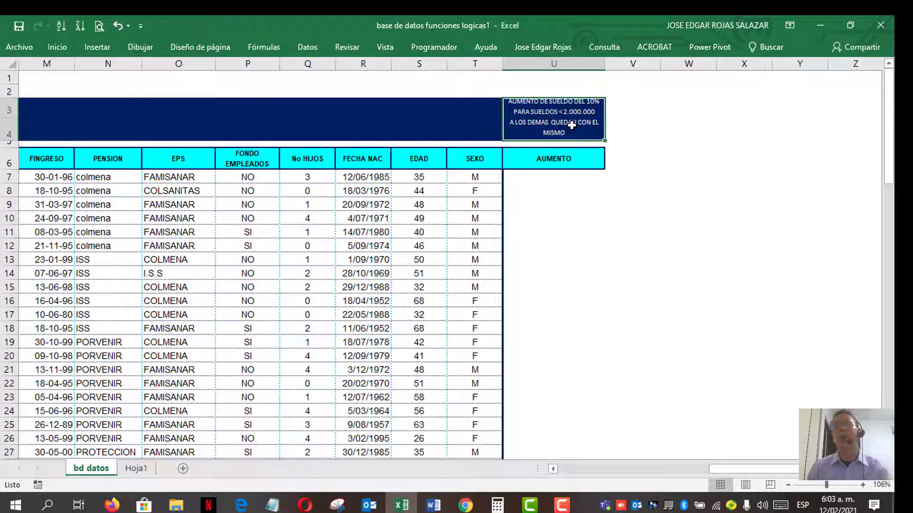
# Examine the SUELDO ANTERIOR and SUELDO ACTUAL columns and where they lie relative to the AUMENTO column
pyautogui.click(553, 469)
pyautogui.click(553, 469)
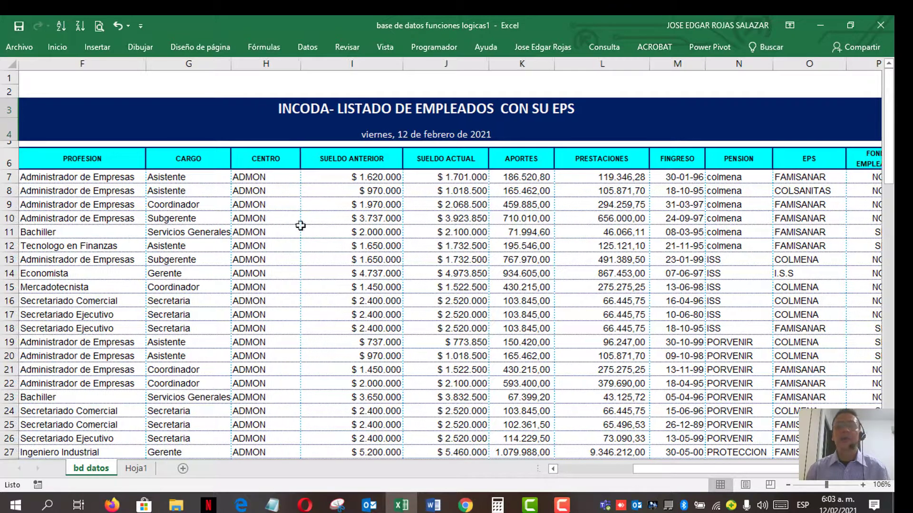
pyautogui.click(360, 187)
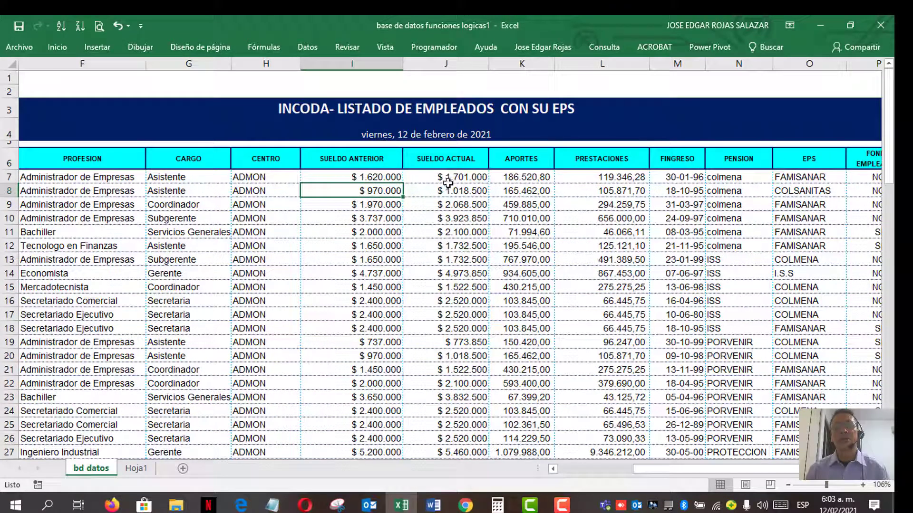
pyautogui.click(445, 179)
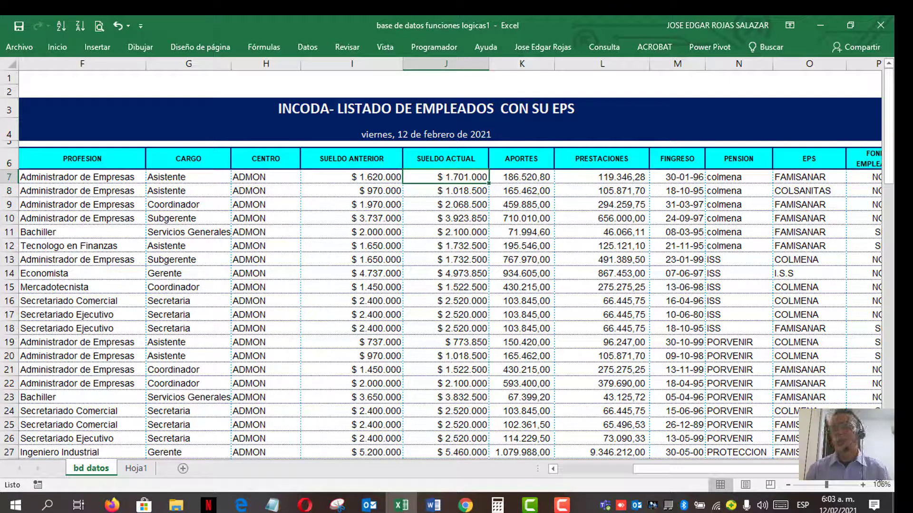
pyautogui.hscroll(3, 449, 266)
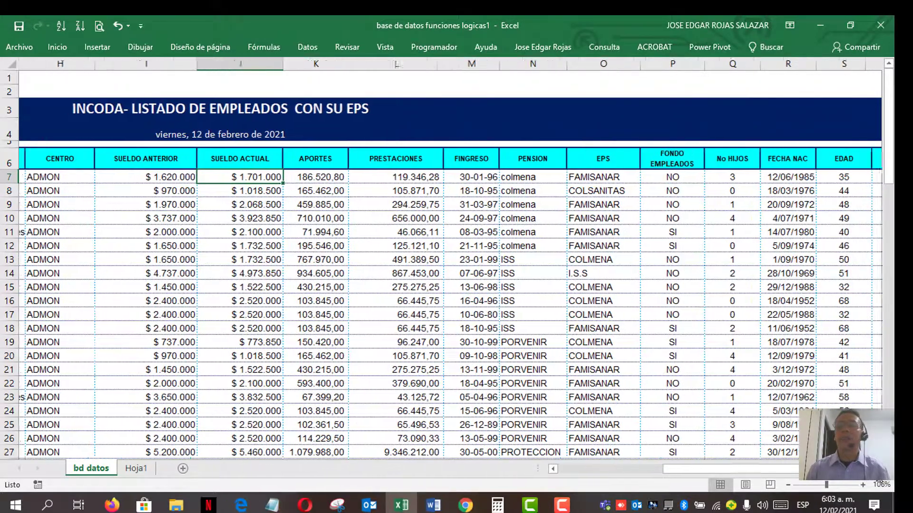
pyautogui.hscroll(2, 760, 472)
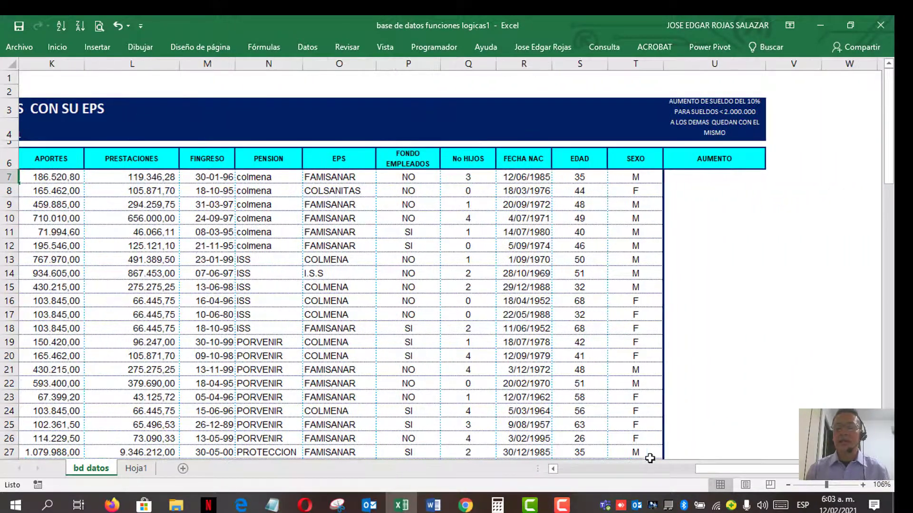
pyautogui.click(553, 469)
pyautogui.click(552, 469)
pyautogui.click(552, 469)
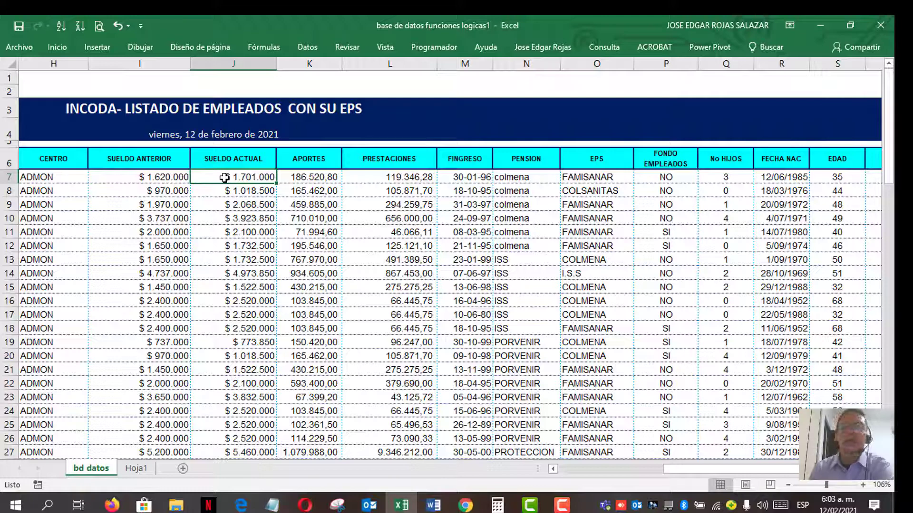
# Follow row 7 from SUELDO ACTUAL across to the empty AUMENTO cell to gauge the distance between them
pyautogui.press('Right')
pyautogui.press('Right')
pyautogui.press('Right')
pyautogui.press('Right')
pyautogui.press('Right')
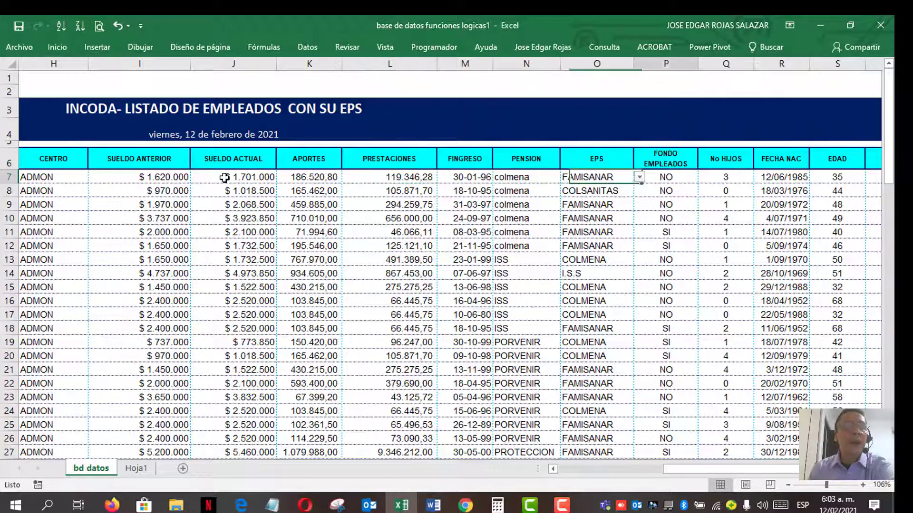
pyautogui.press('Right')
pyautogui.press('Right')
pyautogui.press('Right')
pyautogui.press('Right')
pyautogui.press('Right')
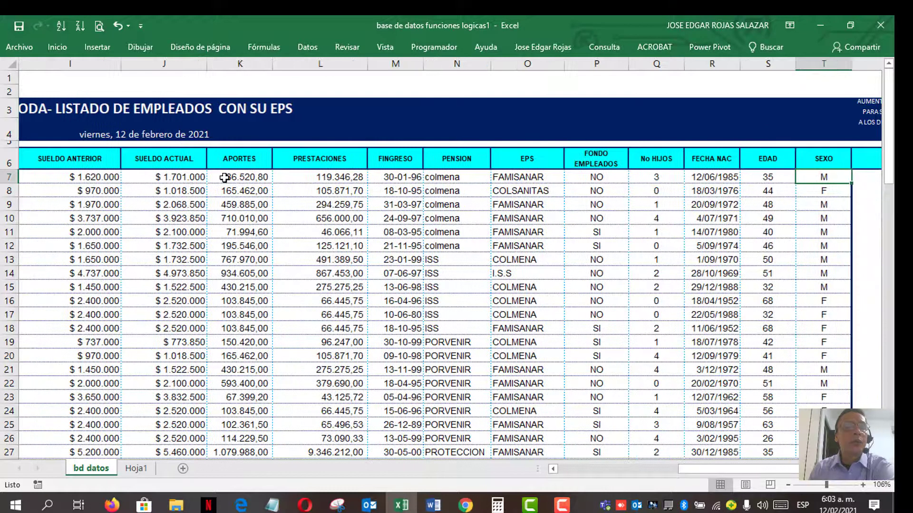
pyautogui.press('Right')
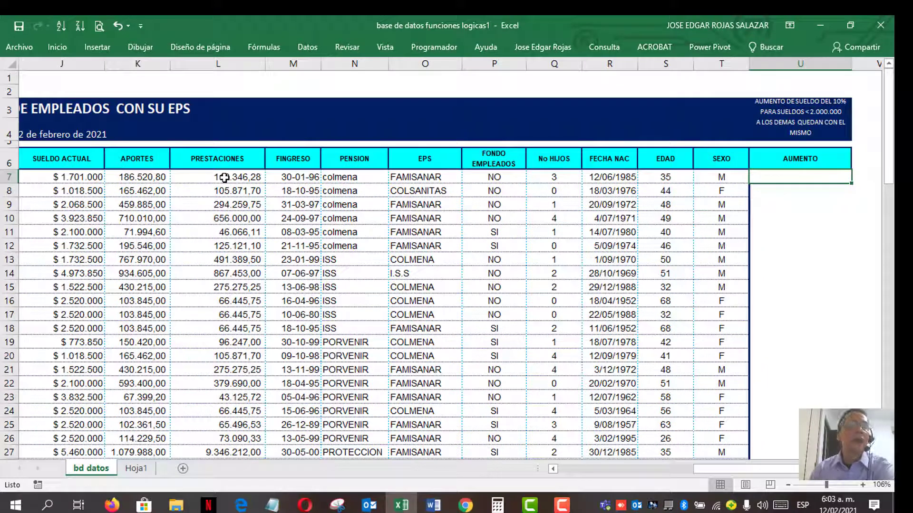
# Freeze the panes at cell K7 to lock the header rows and the columns through SUELDO ACTUAL, and collapse the ribbon
pyautogui.click(136, 175)
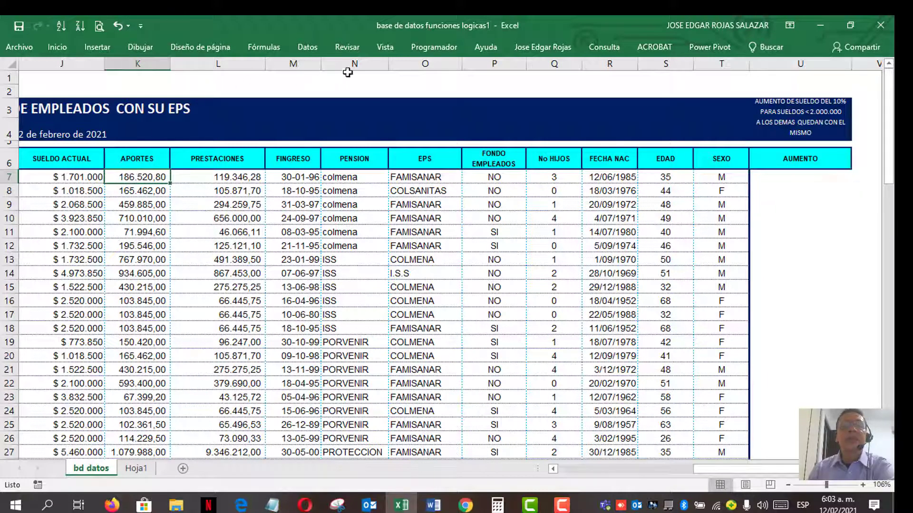
pyautogui.click(386, 49)
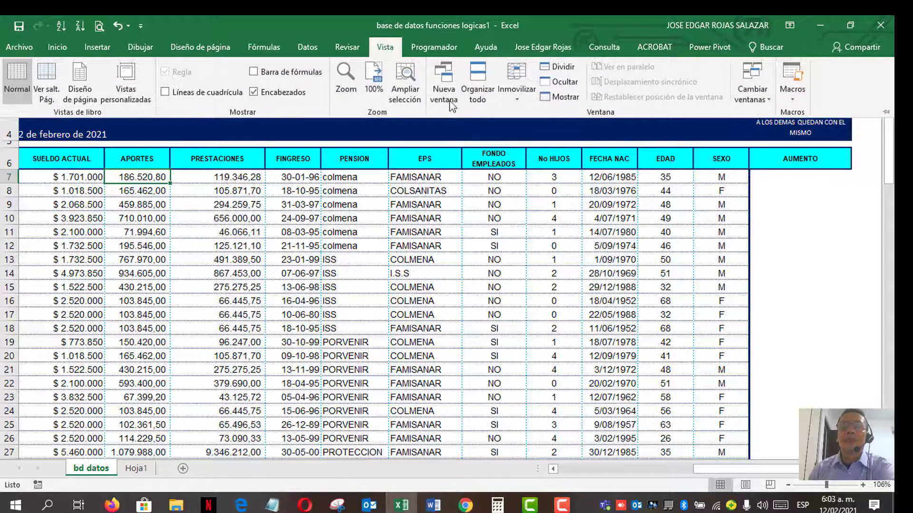
pyautogui.click(517, 83)
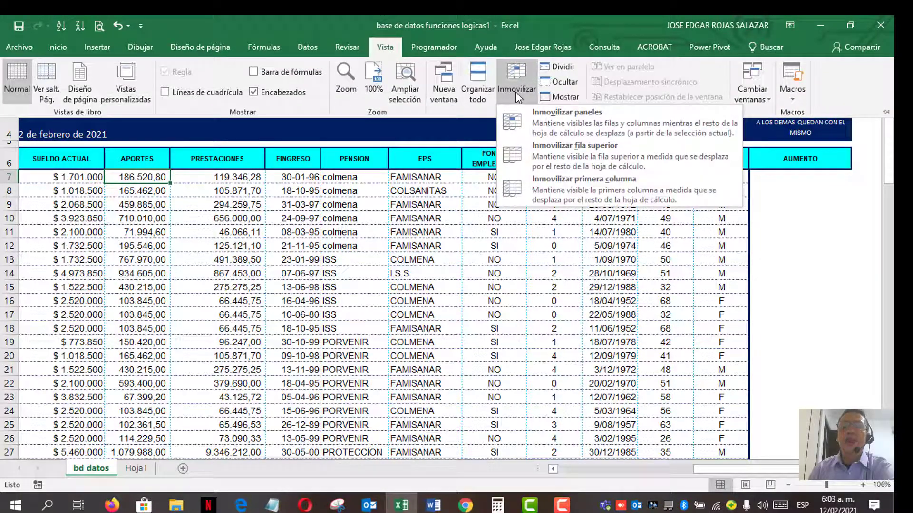
pyautogui.click(570, 119)
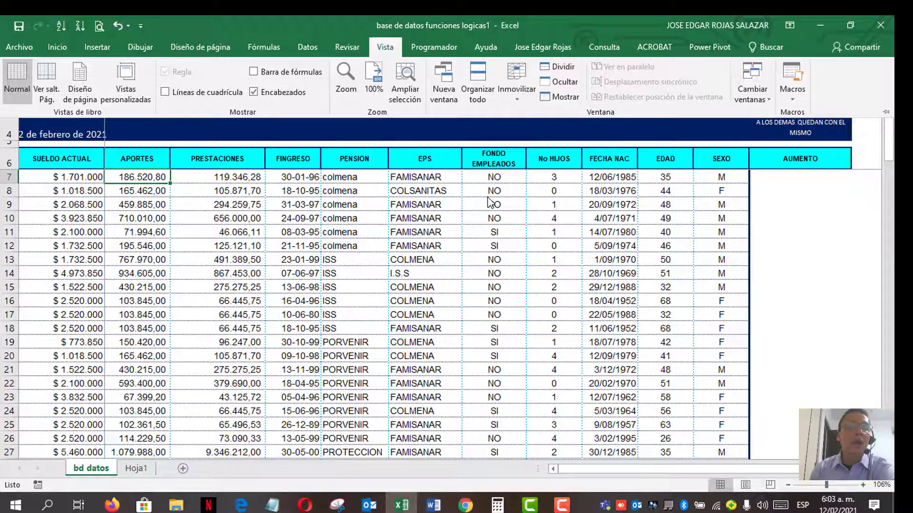
pyautogui.hotkey('ctrl', 'F1')
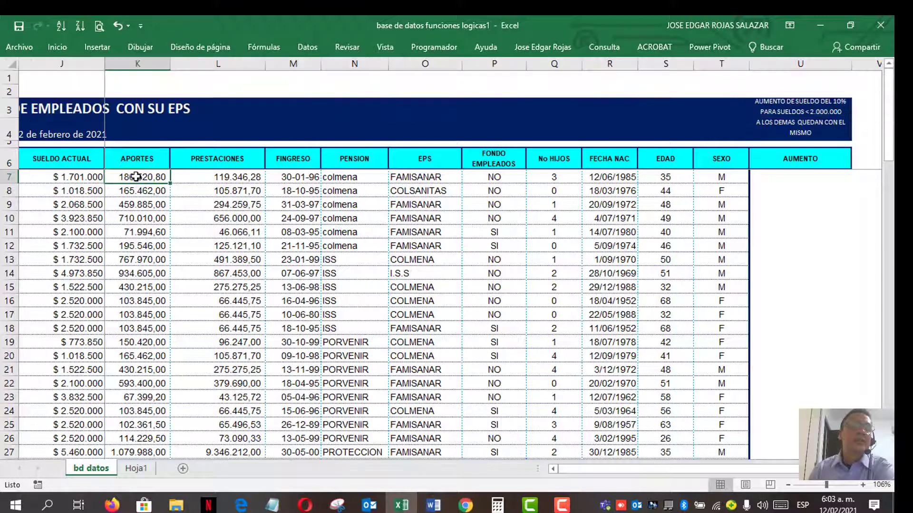
# Move down through the APORTES records and back to the first one to check the frozen header rows
pyautogui.press('Down')
pyautogui.press('Down')
pyautogui.press('Down')
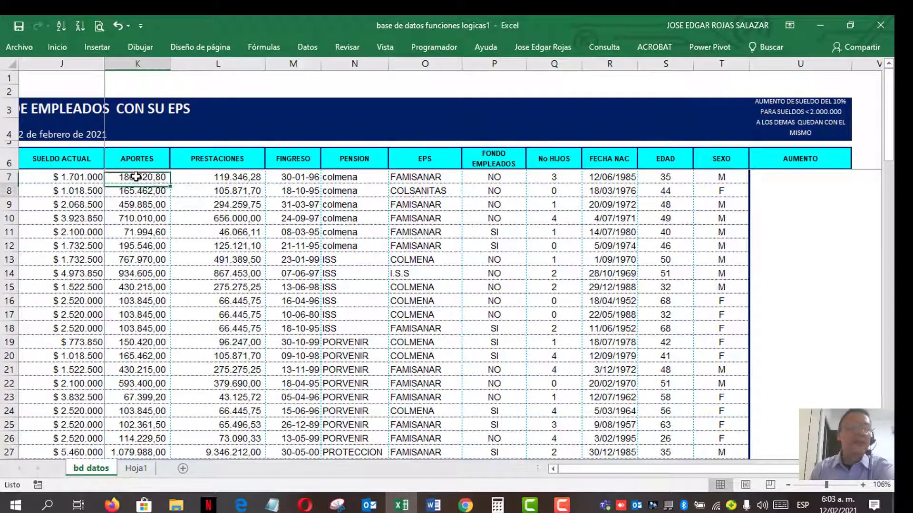
pyautogui.press('Down')
pyautogui.press('Down')
pyautogui.press('Down')
pyautogui.press('Down')
pyautogui.press('Down')
pyautogui.press('Down')
pyautogui.press('Down')
pyautogui.press('Down')
pyautogui.press('Down')
pyautogui.press('Down')
pyautogui.press('Down')
pyautogui.press('Down')
pyautogui.press('Down')
pyautogui.press('Down')
pyautogui.press('Down')
pyautogui.press('Down')
pyautogui.press('Down')
pyautogui.press('Down')
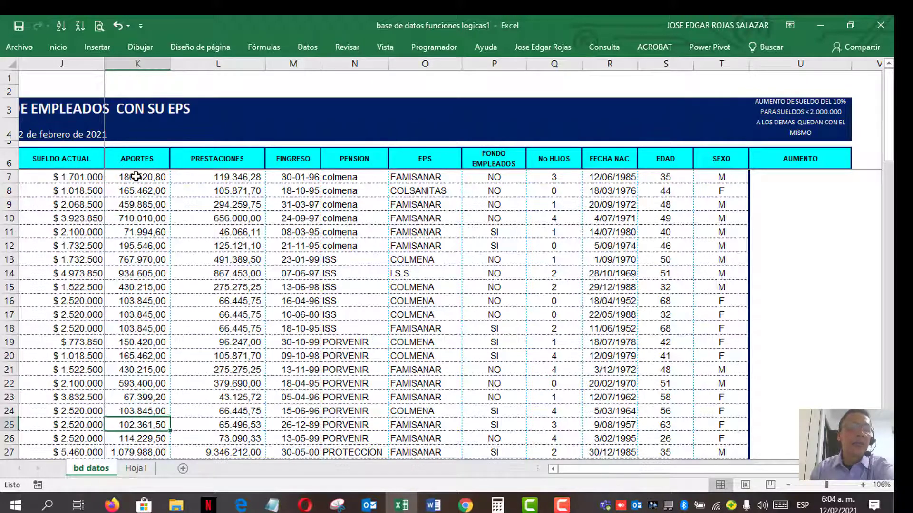
pyautogui.press('Down')
pyautogui.press('Down')
pyautogui.press('Down')
pyautogui.press('Down')
pyautogui.press('Down')
pyautogui.press('Down')
pyautogui.press('Down')
pyautogui.press('Down')
pyautogui.press('Down')
pyautogui.press('Down')
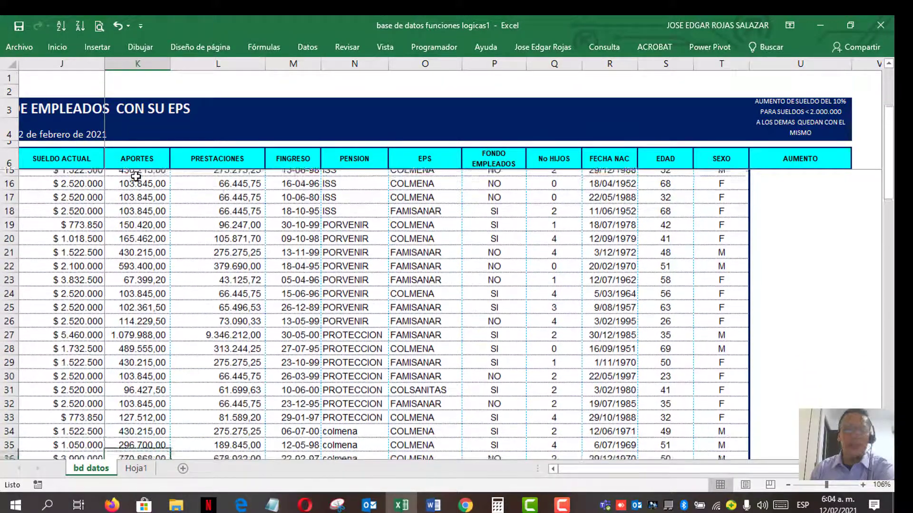
pyautogui.press('Up')
pyautogui.press('Up')
pyautogui.press('Up')
pyautogui.press('Up')
pyautogui.press('Up')
pyautogui.press('Up')
pyautogui.press('Up')
pyautogui.press('Up')
pyautogui.press('Up')
pyautogui.press('Up')
pyautogui.press('Up')
pyautogui.press('Up')
pyautogui.press('Up')
pyautogui.press('Up')
pyautogui.press('Up')
pyautogui.press('Up')
pyautogui.press('Up')
pyautogui.press('Up')
pyautogui.press('Up')
pyautogui.press('Up')
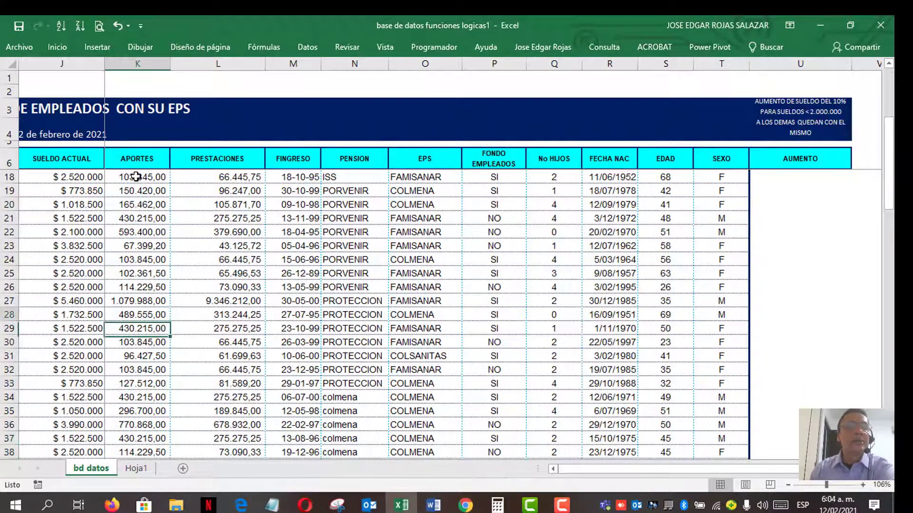
pyautogui.press('Up')
pyautogui.press('Up')
pyautogui.press('Up')
pyautogui.press('Up')
pyautogui.press('Up')
pyautogui.press('Up')
pyautogui.press('Up')
pyautogui.press('Up')
pyautogui.press('Up')
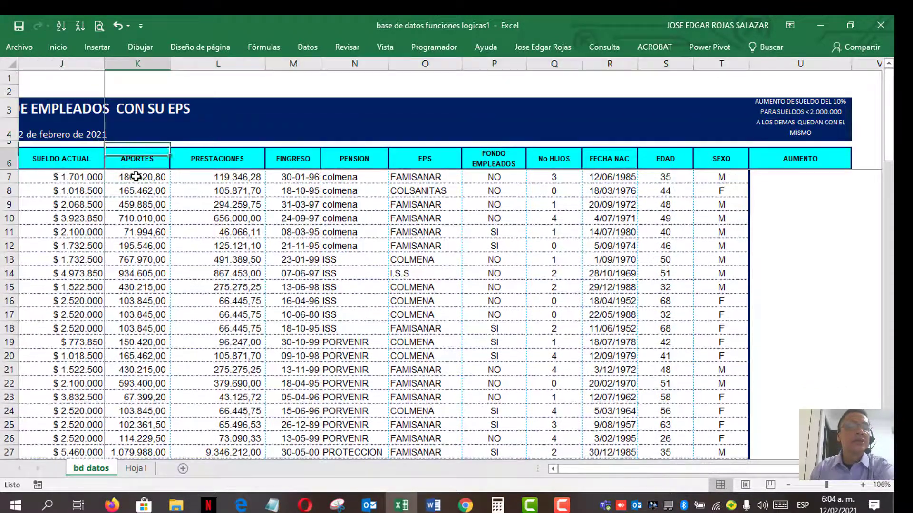
pyautogui.press('Up')
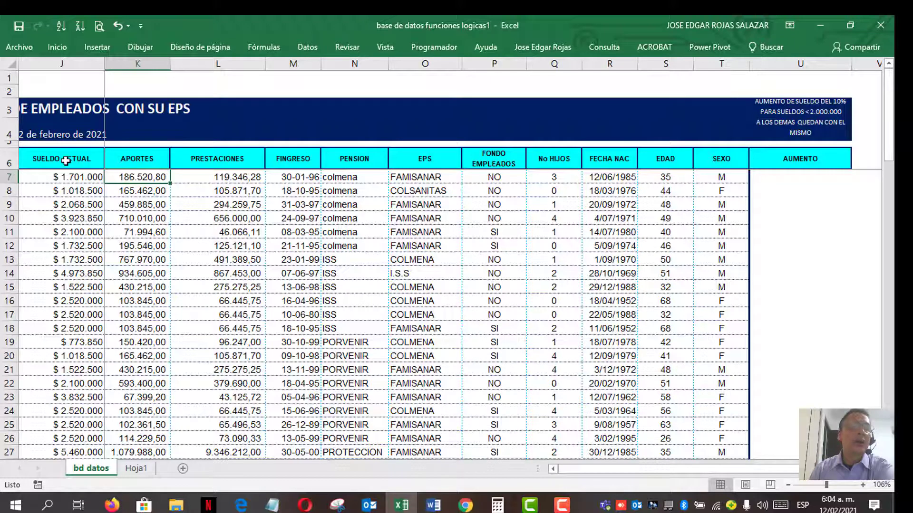
# Move along row 7 past the AUMENTO column and back to check the frozen SUELDO ACTUAL column
pyautogui.press('Right')
pyautogui.press('Right')
pyautogui.press('Right')
pyautogui.press('Right')
pyautogui.press('Right')
pyautogui.press('Right')
pyautogui.press('Right')
pyautogui.press('Right')
pyautogui.press('Right')
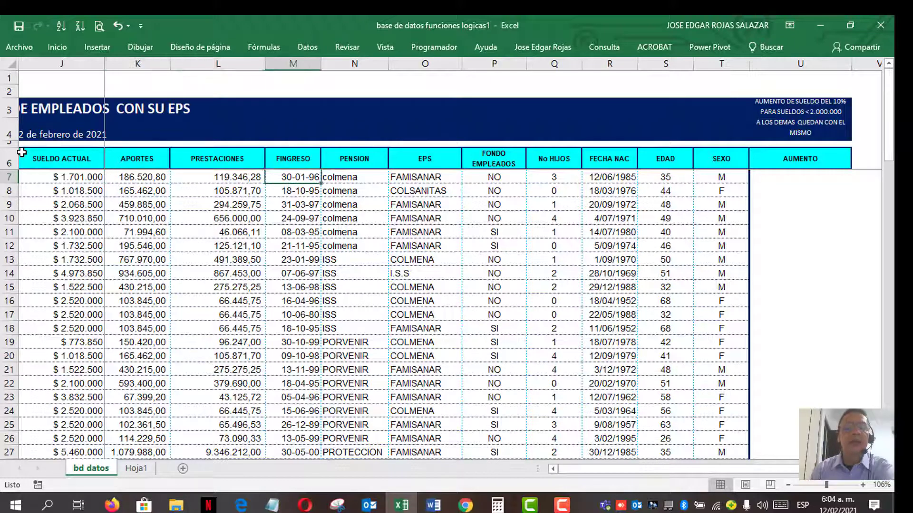
pyautogui.press('Right')
pyautogui.press('Right')
pyautogui.press('Right')
pyautogui.press('Right')
pyautogui.press('Right')
pyautogui.press('Right')
pyautogui.press('Right')
pyautogui.press('Right')
pyautogui.press('Right')
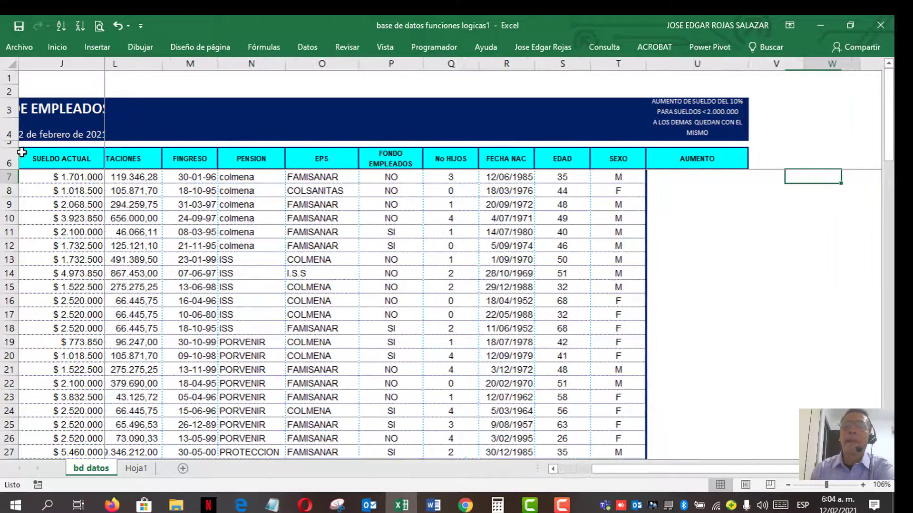
pyautogui.press('Right')
pyautogui.press('Right')
pyautogui.press('Right')
pyautogui.press('Right')
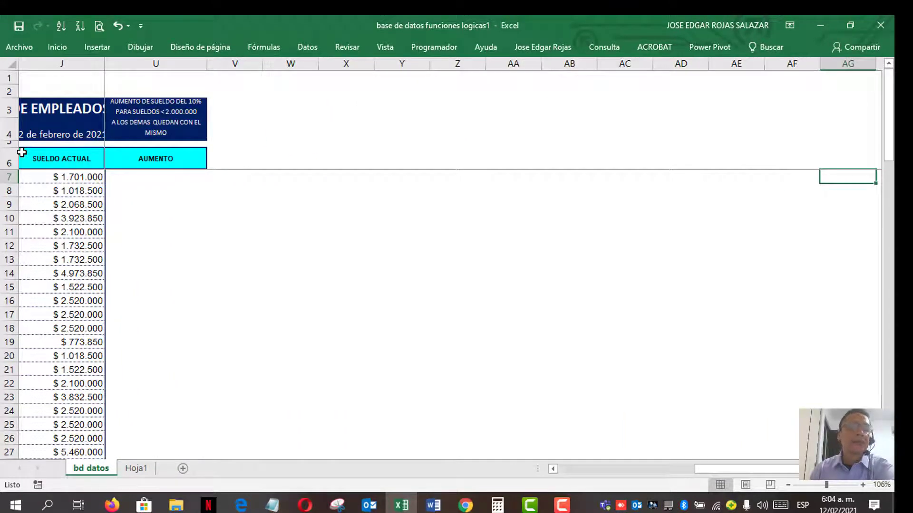
pyautogui.press('Left')
pyautogui.press('Left')
pyautogui.press('Left')
pyautogui.press('Left')
pyautogui.press('Left')
pyautogui.press('Left')
pyautogui.press('Left')
pyautogui.press('Left')
pyautogui.press('Left')
pyautogui.press('Left')
pyautogui.press('Left')
pyautogui.press('Left')
pyautogui.press('Left')
pyautogui.press('Left')
pyautogui.press('Left')
pyautogui.press('Left')
pyautogui.press('Left')
pyautogui.press('Left')
pyautogui.press('Left')
pyautogui.press('Left')
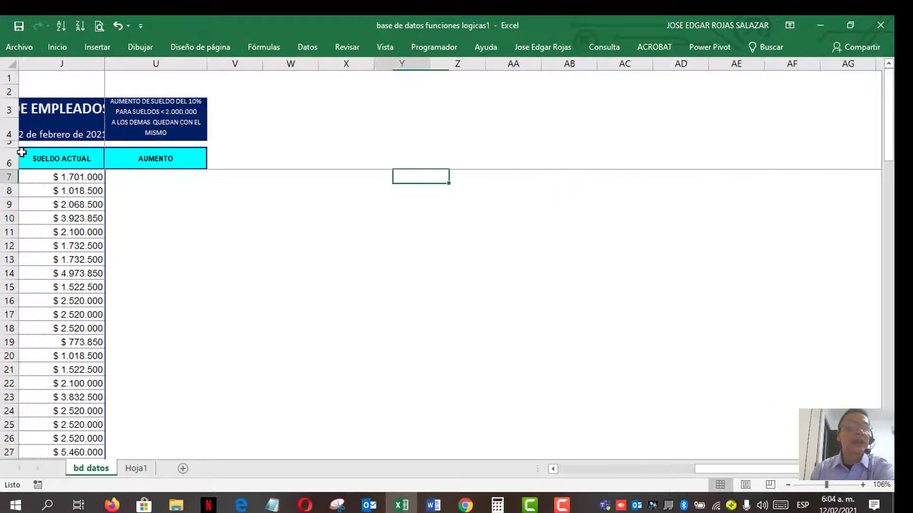
pyautogui.press('Left')
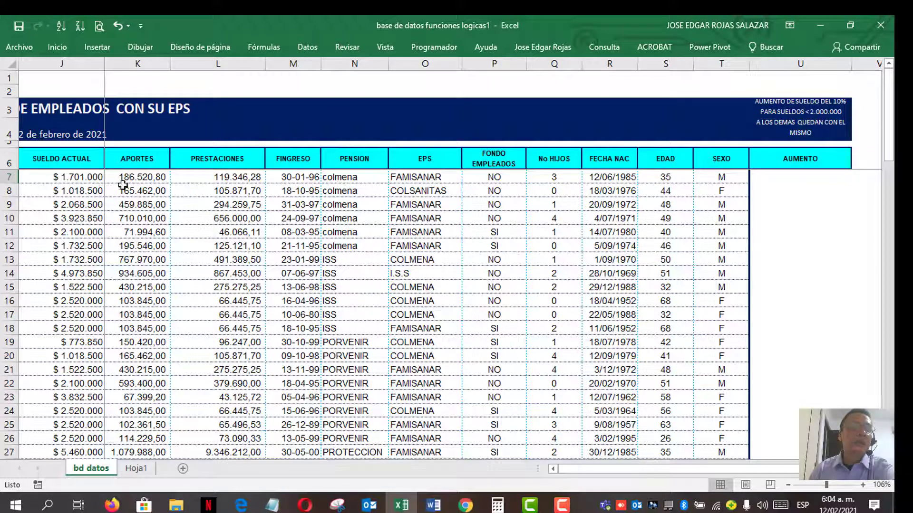
# Move along row 7 from K7 past the AUMENTO column until it sits beside the frozen SUELDO ACTUAL column
pyautogui.click(143, 178)
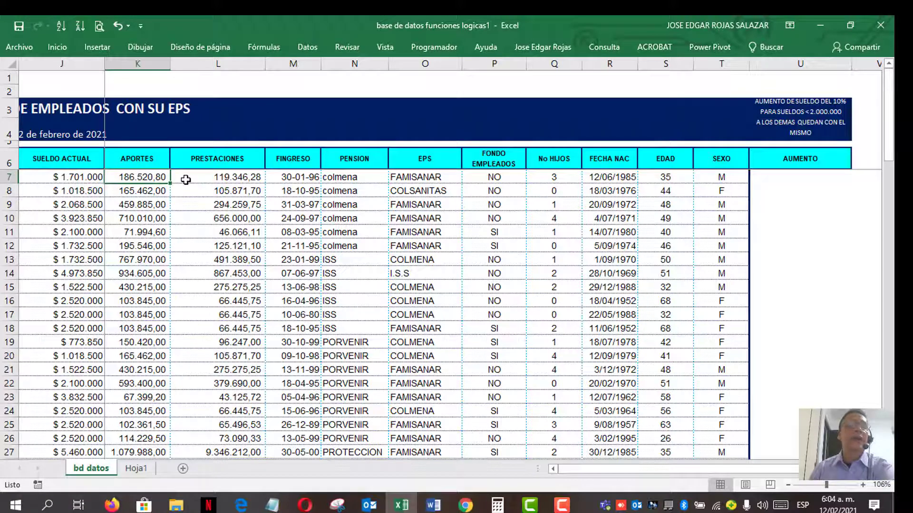
pyautogui.press('Right')
pyautogui.press('Right')
pyautogui.press('Right')
pyautogui.press('Right')
pyautogui.press('Right')
pyautogui.press('Right')
pyautogui.press('Right')
pyautogui.press('Right')
pyautogui.press('Right')
pyautogui.press('Right')
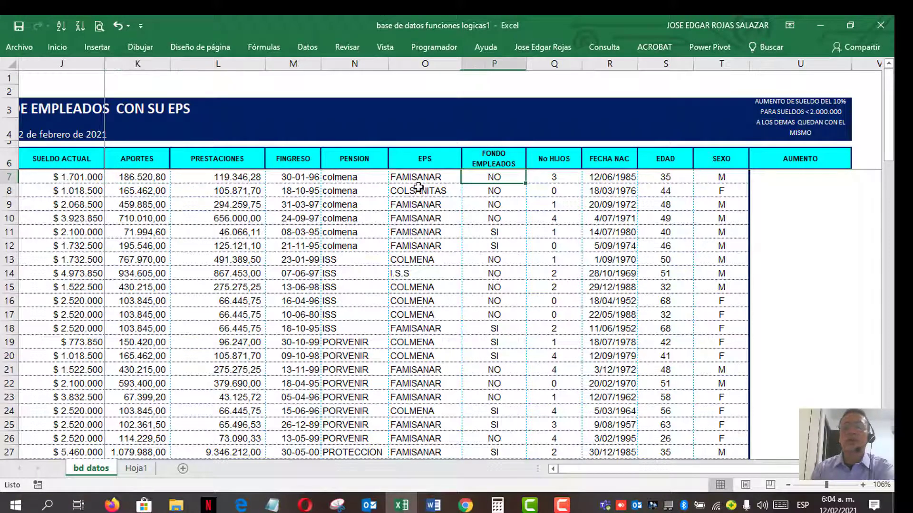
pyautogui.press('Right')
pyautogui.press('Right')
pyautogui.press('Right')
pyautogui.press('Right')
pyautogui.press('Right')
pyautogui.press('Right')
pyautogui.press('Right')
pyautogui.press('Right')
pyautogui.press('Right')
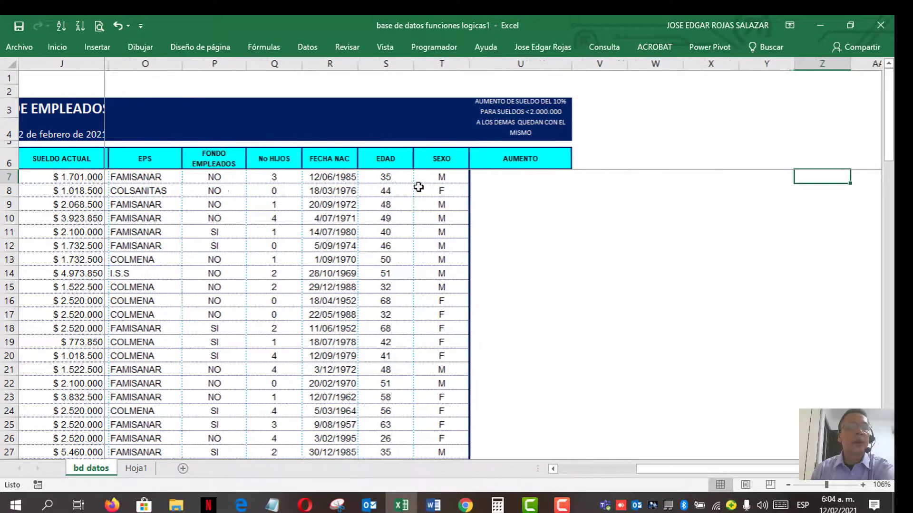
pyautogui.press('Right')
pyautogui.press('Right')
pyautogui.press('Right')
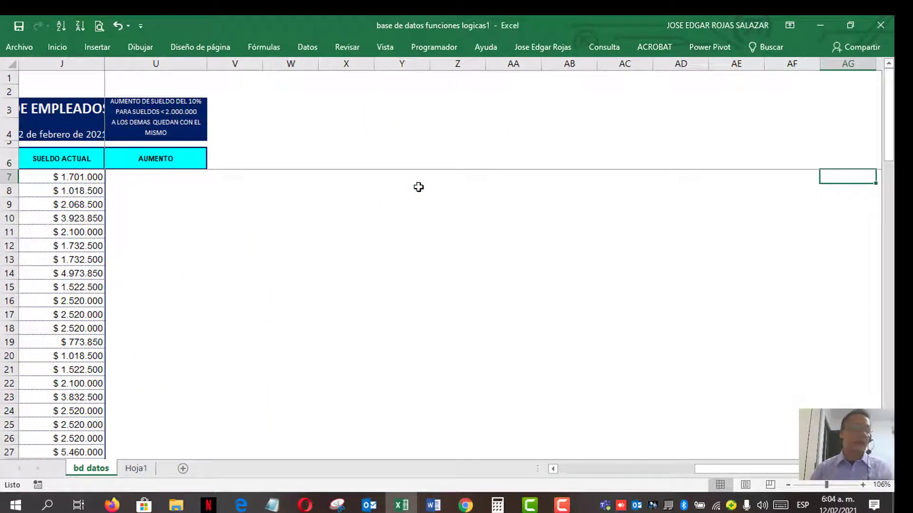
# Start an SI formula in AUMENTO cell U7 with the logical test J7<2000000
pyautogui.click(147, 177)
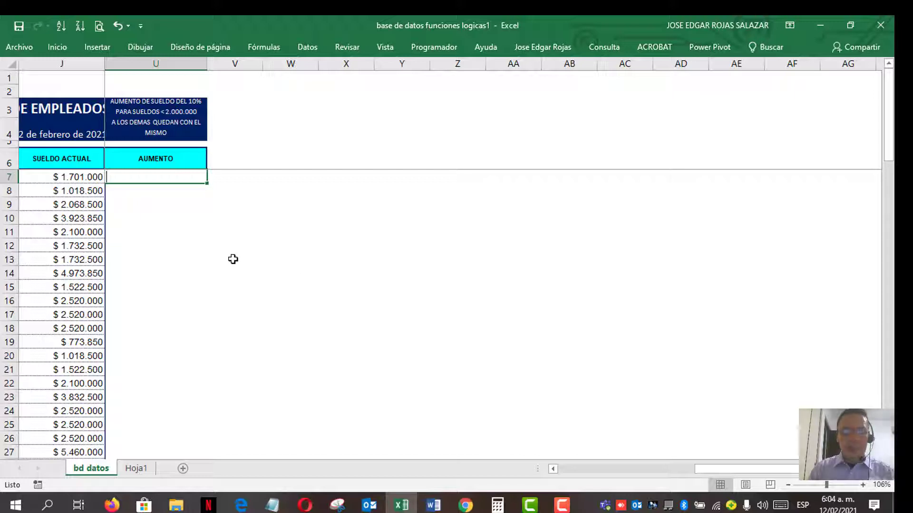
pyautogui.write('=SI(')
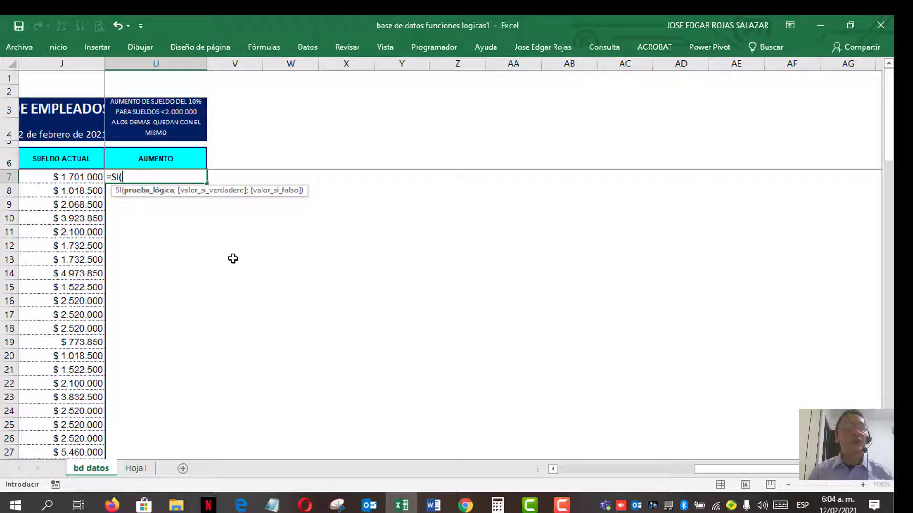
pyautogui.click(79, 179)
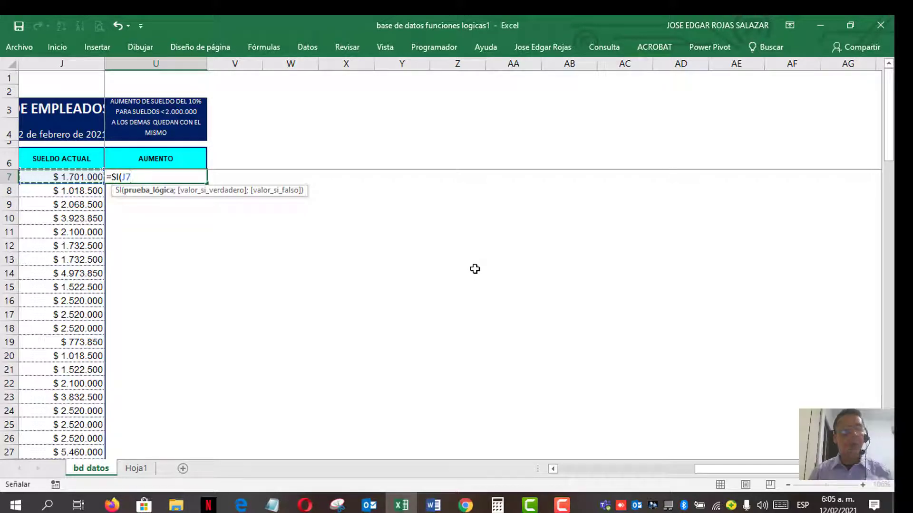
pyautogui.write('<')
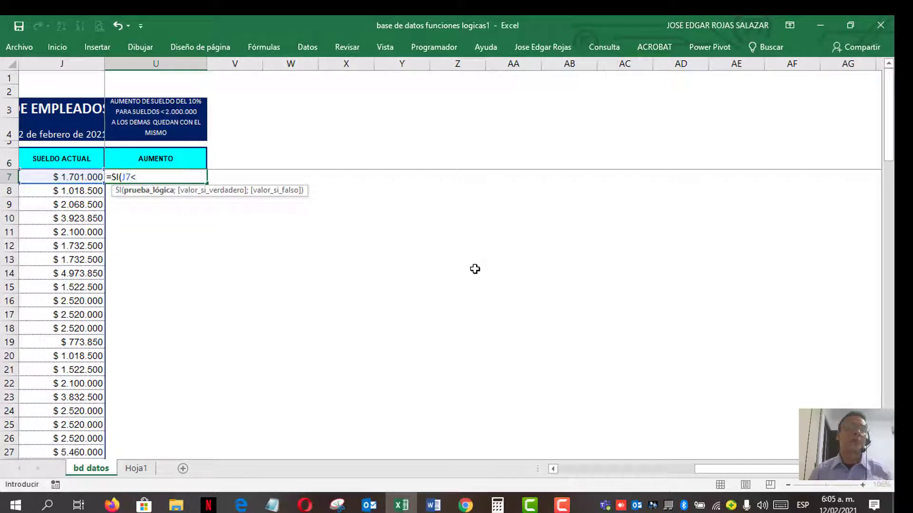
pyautogui.write('20')
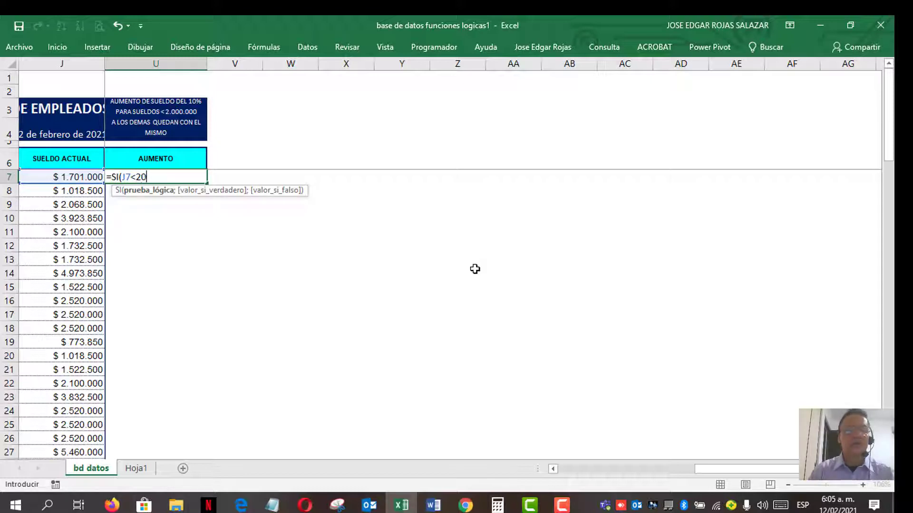
pyautogui.write('00000')
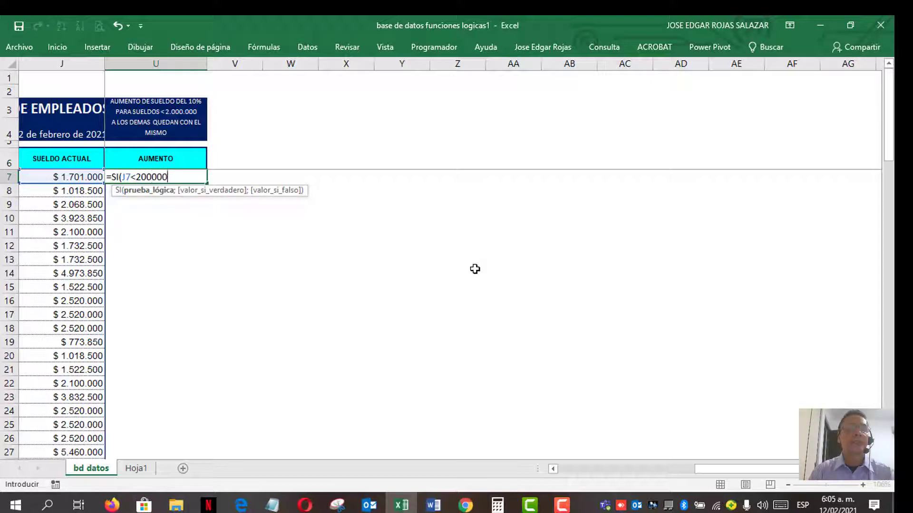
pyautogui.write(';')
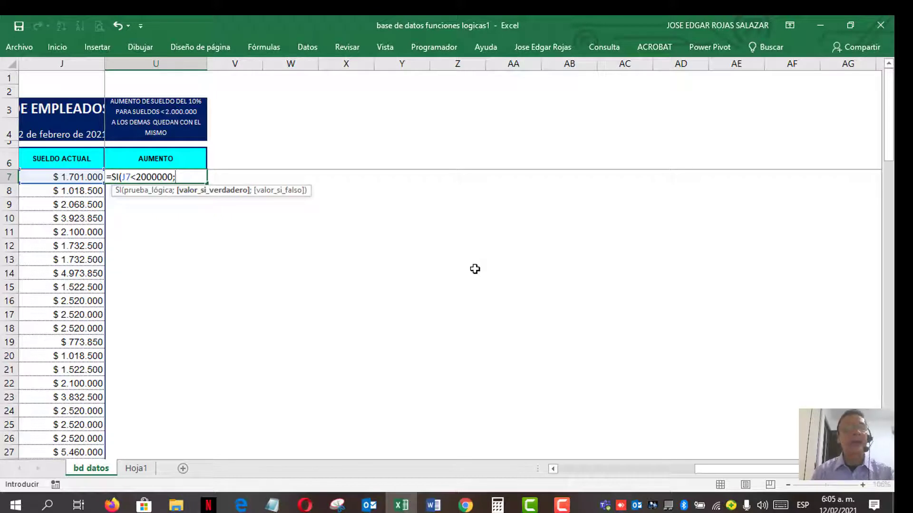
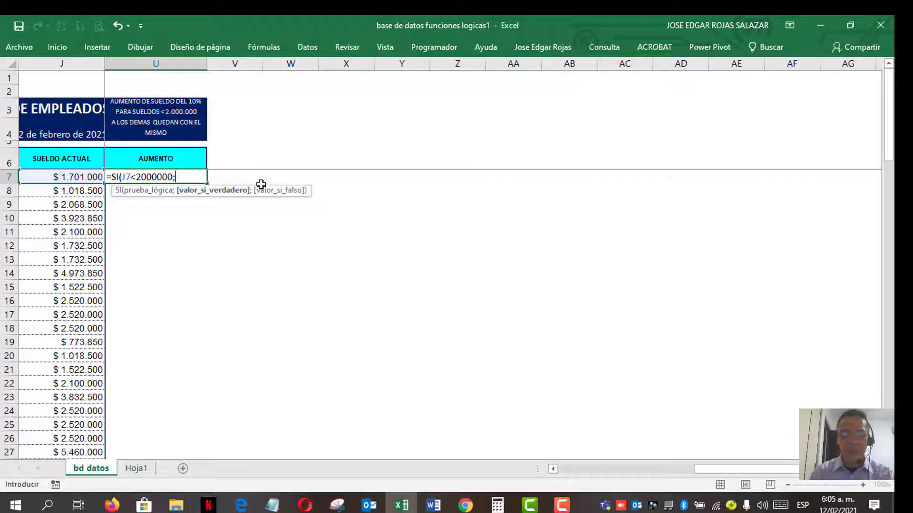
# Complete the U7 formula with J7*110% as the true value and J7 as the false value, and enter it
pyautogui.write('J7')
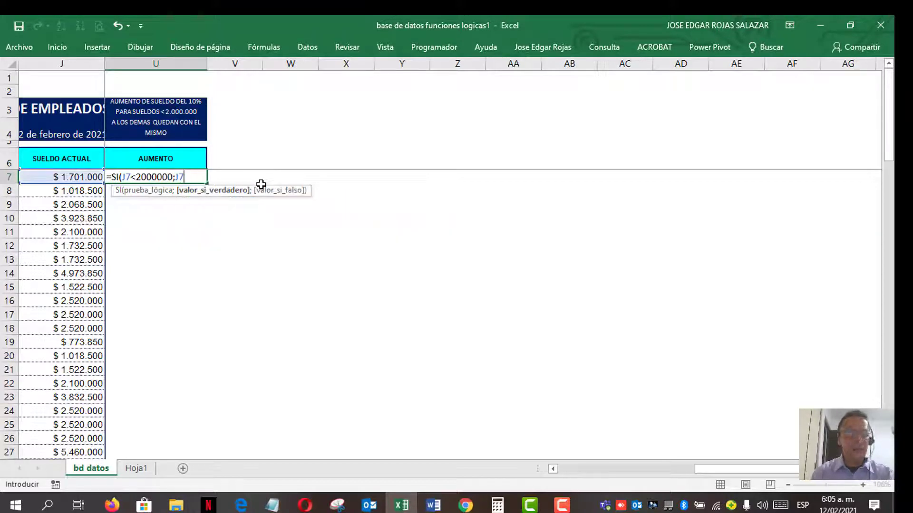
pyautogui.write('*110')
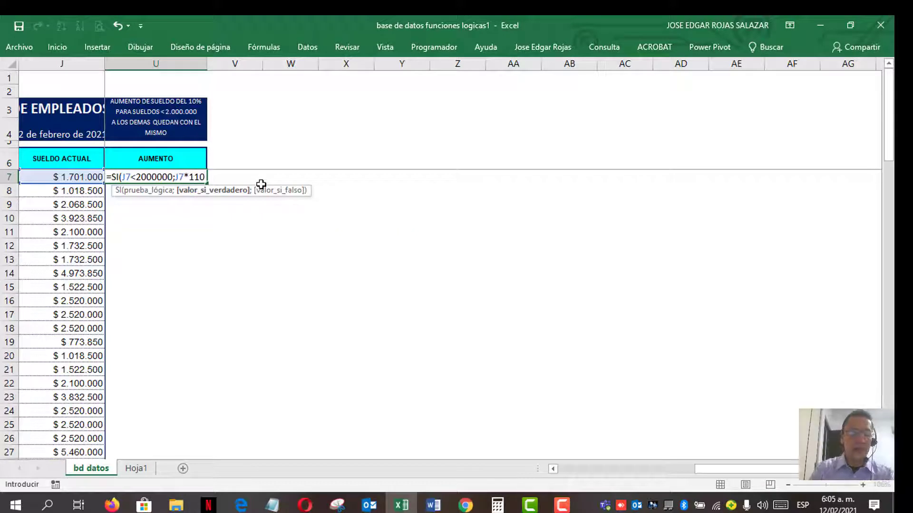
pyautogui.write('%')
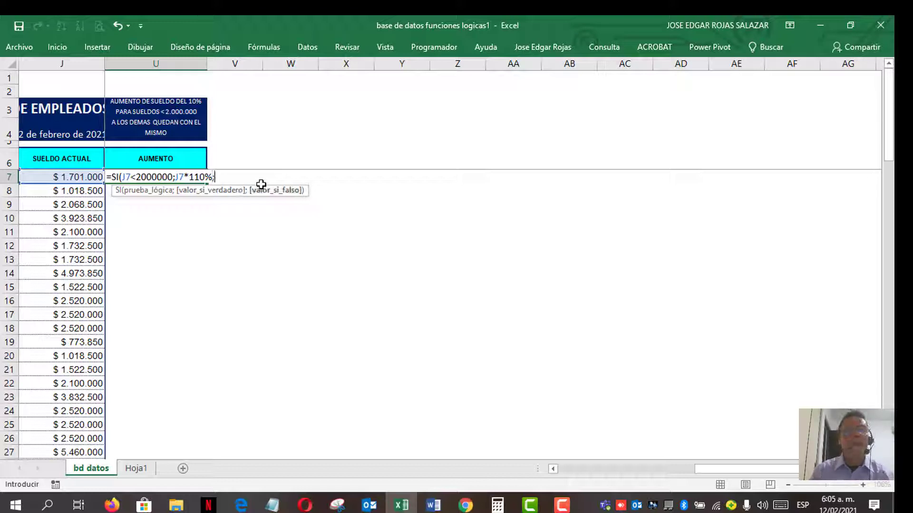
pyautogui.write(';')
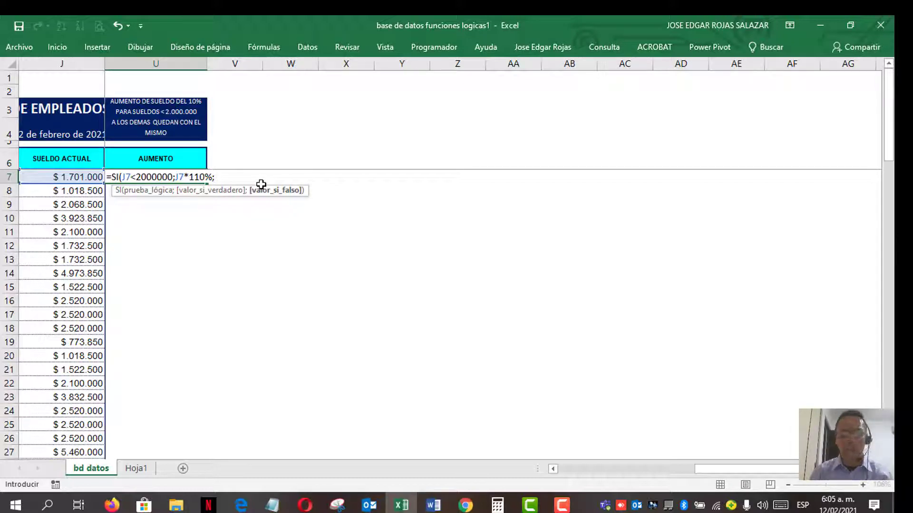
pyautogui.write('J7')
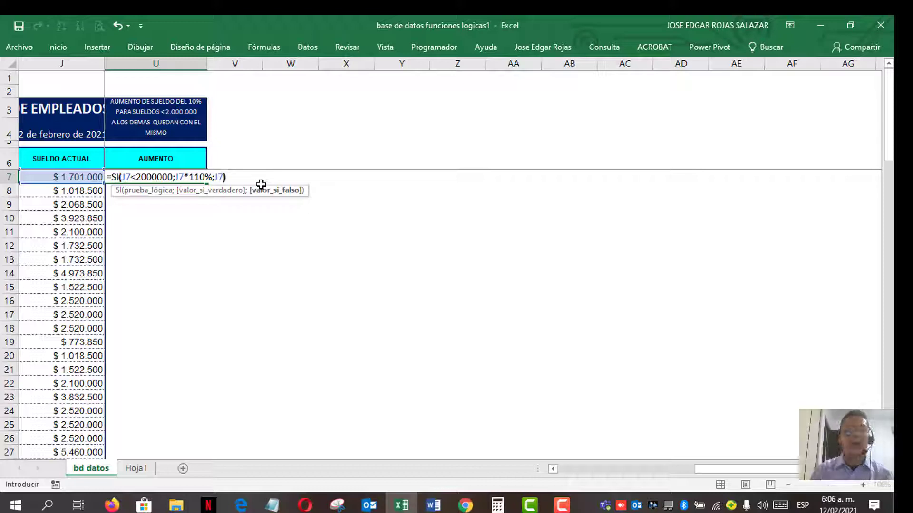
pyautogui.write(')')
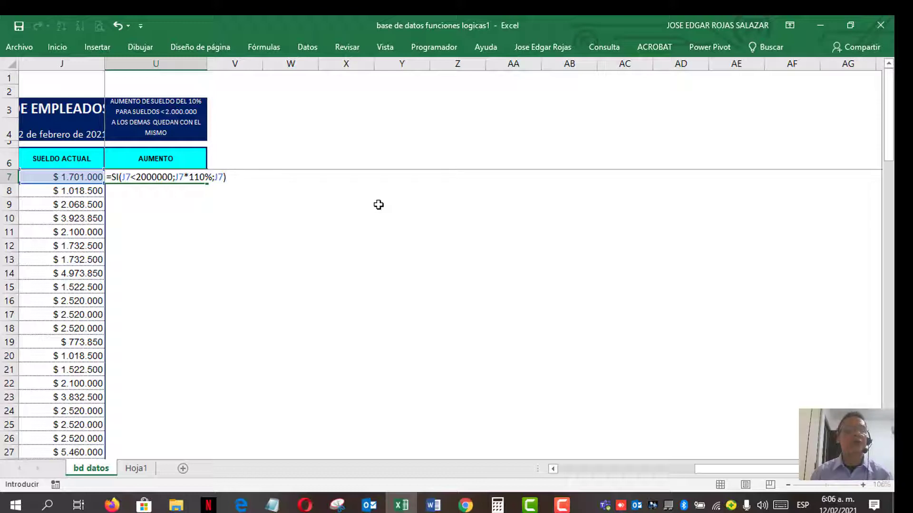
pyautogui.press('Return')
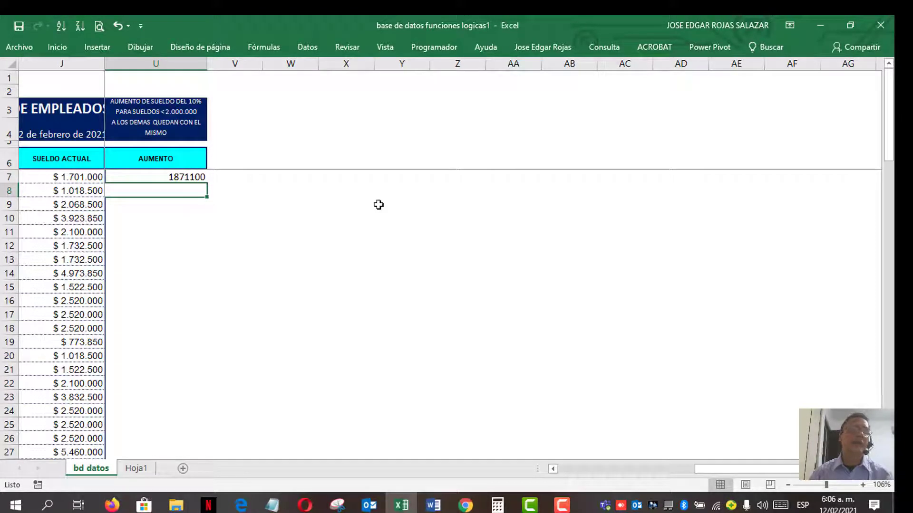
# Format column U as numbers with thousands separators and no decimals
pyautogui.click(169, 177)
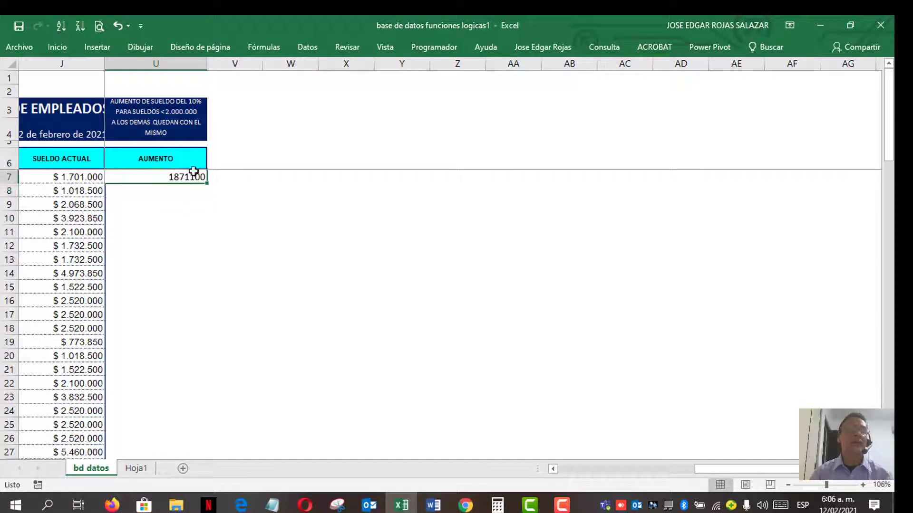
pyautogui.click(167, 58)
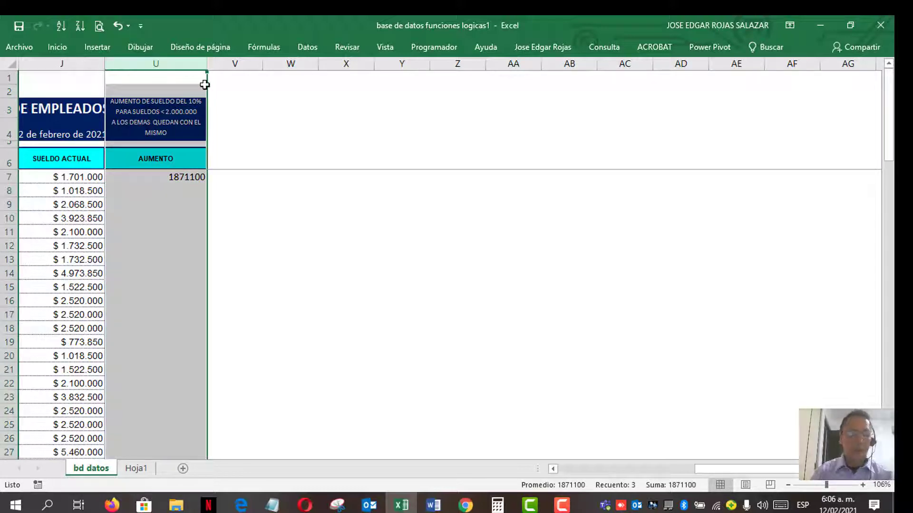
pyautogui.hotkey('ctrl', 'shift', '1')
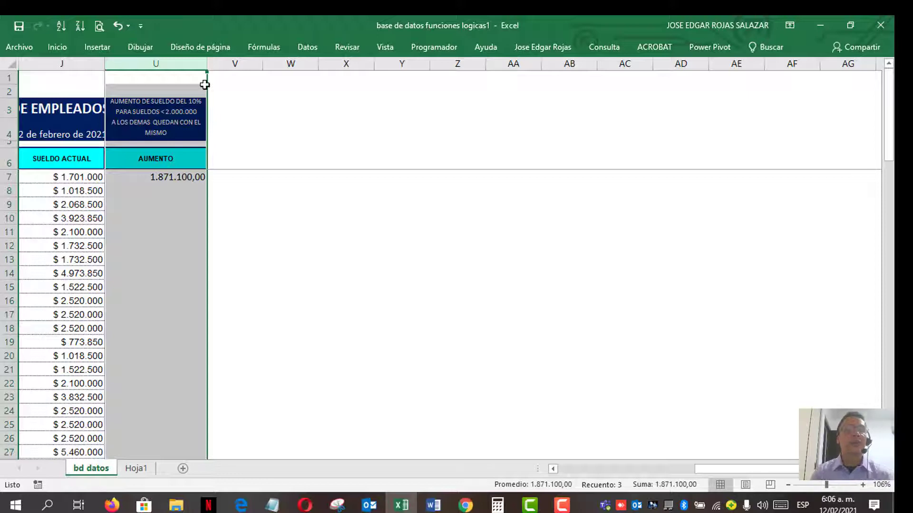
pyautogui.click(62, 45)
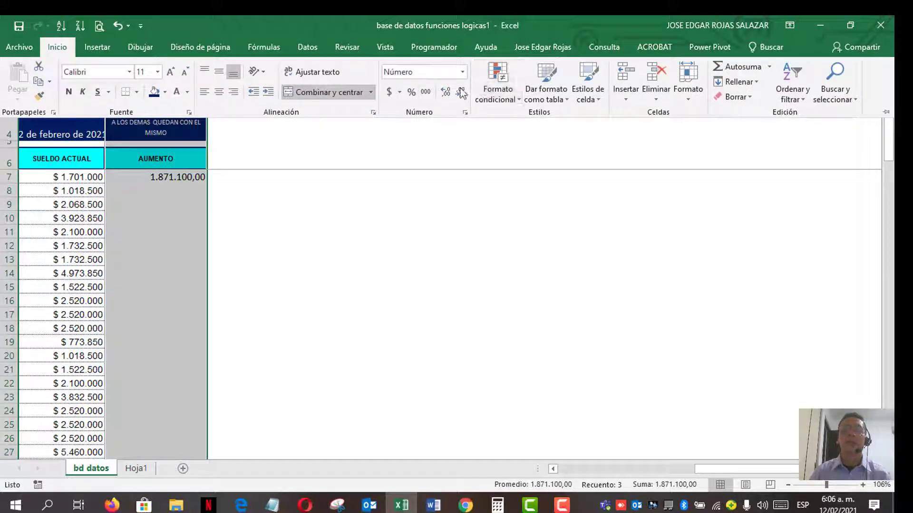
pyautogui.click(459, 92)
pyautogui.click(460, 92)
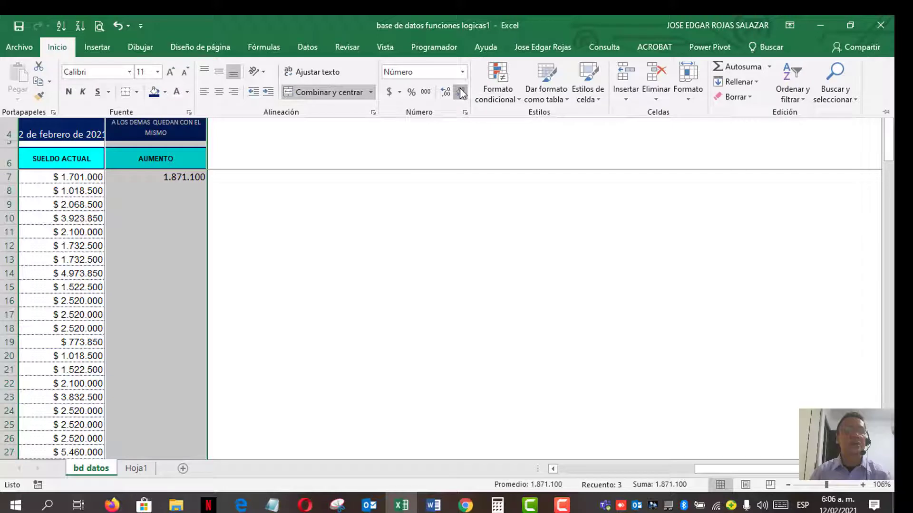
# Fill the U7 formula down the AUMENTO column for all the employee records
pyautogui.click(183, 179)
pyautogui.click(187, 177)
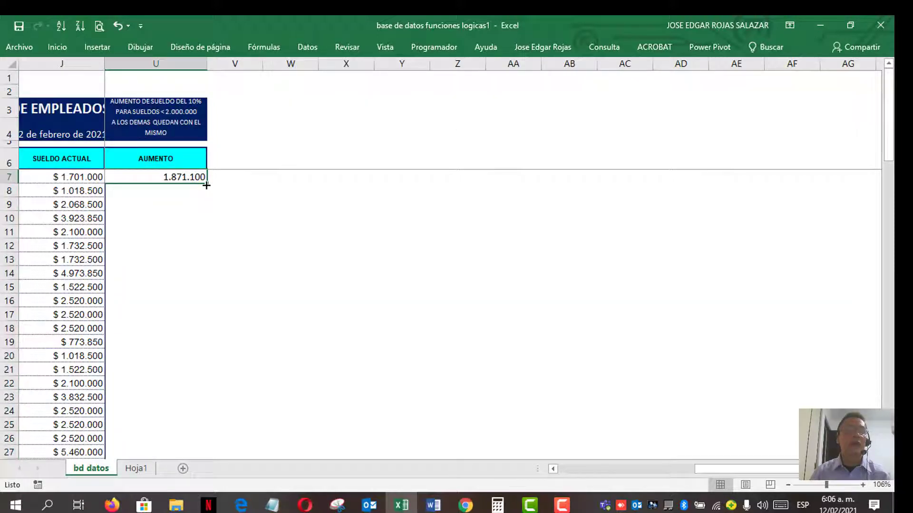
pyautogui.doubleClick(206, 186)
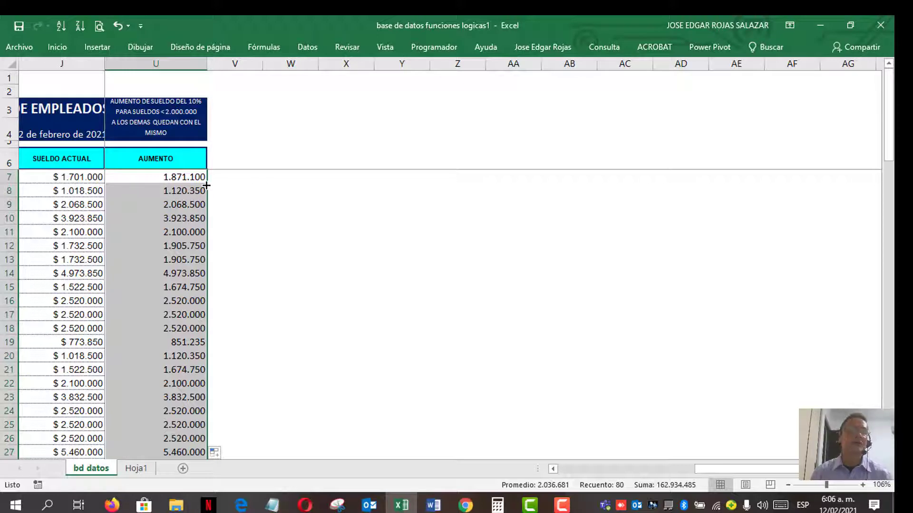
# Check AUMENTO against SUELDO ACTUAL in rows 7 to 9, including the formula in U9, and through the remaining records
pyautogui.click(75, 179)
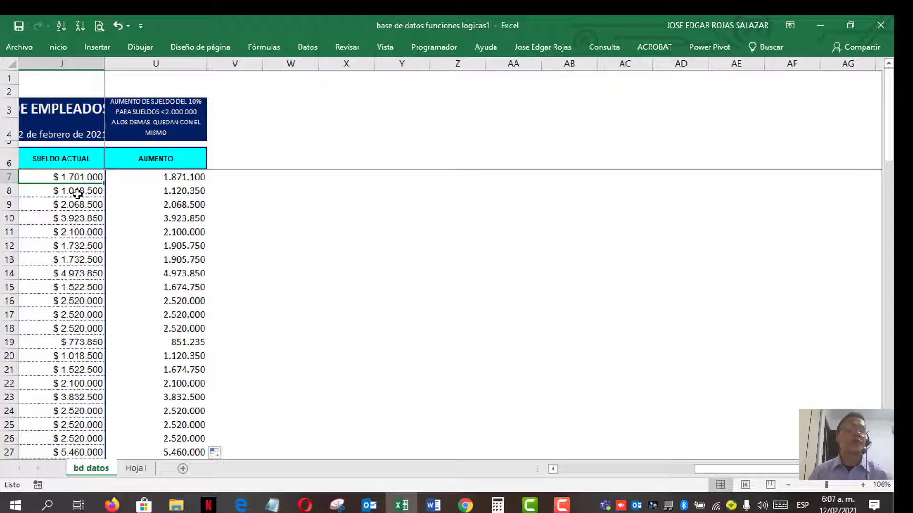
pyautogui.click(185, 179)
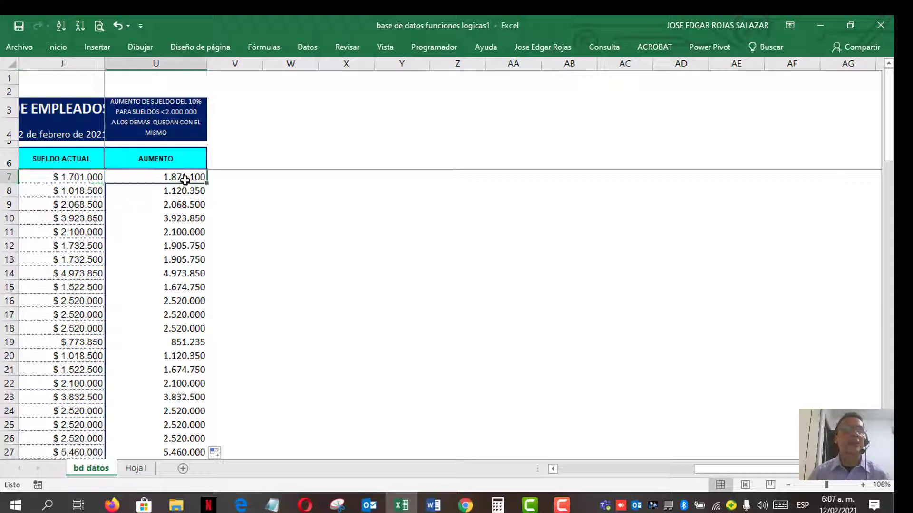
pyautogui.click(74, 191)
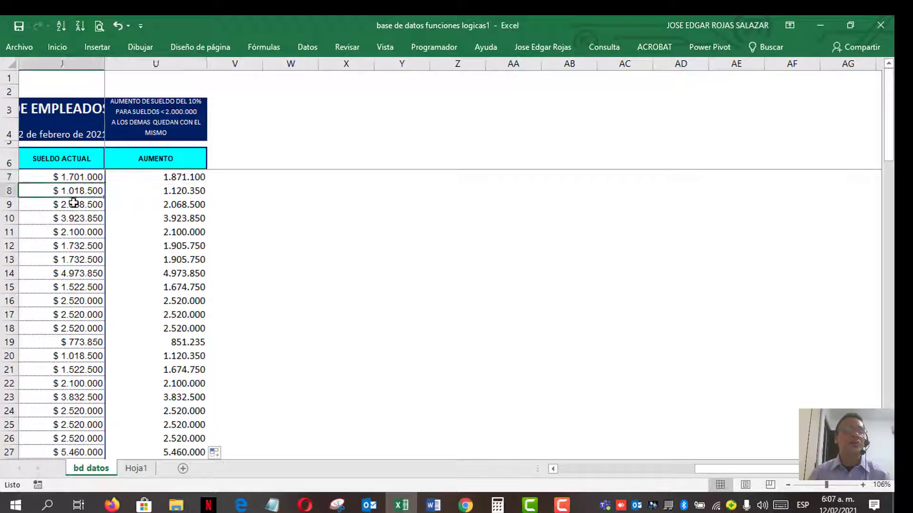
pyautogui.click(175, 191)
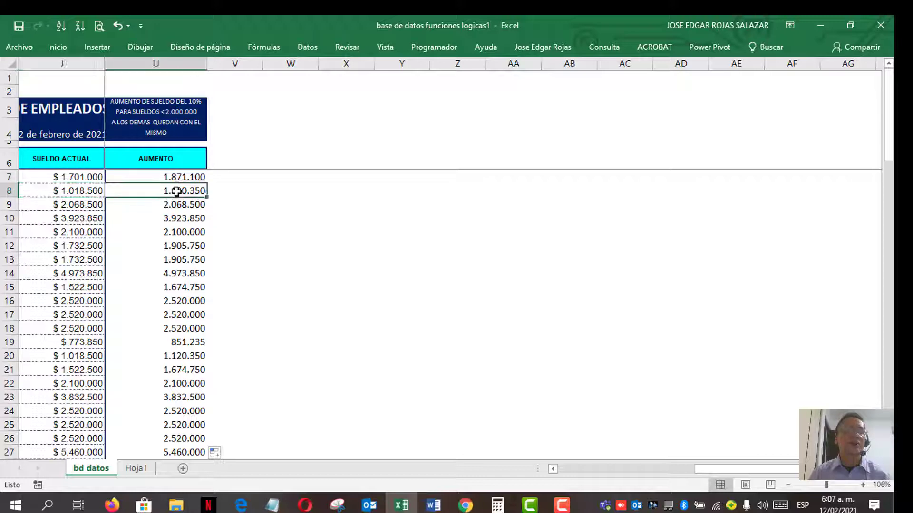
pyautogui.click(94, 204)
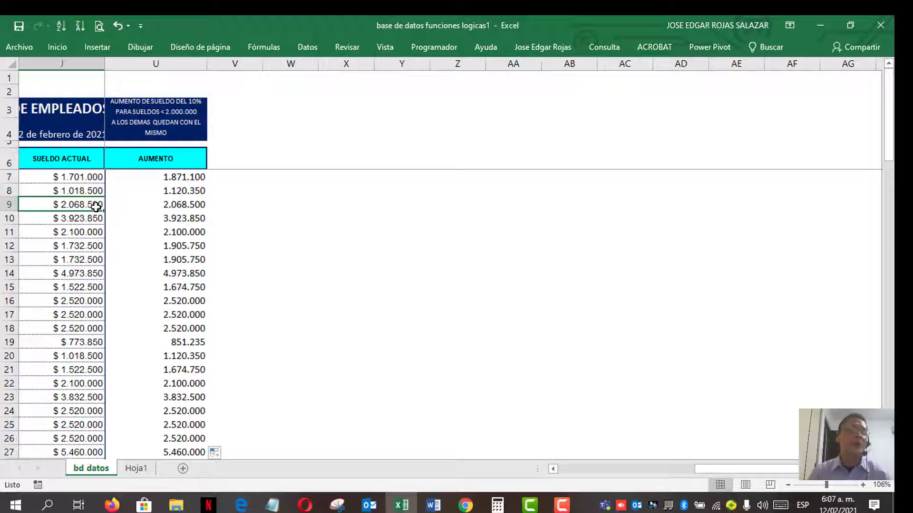
pyautogui.click(178, 207)
pyautogui.doubleClick(179, 207)
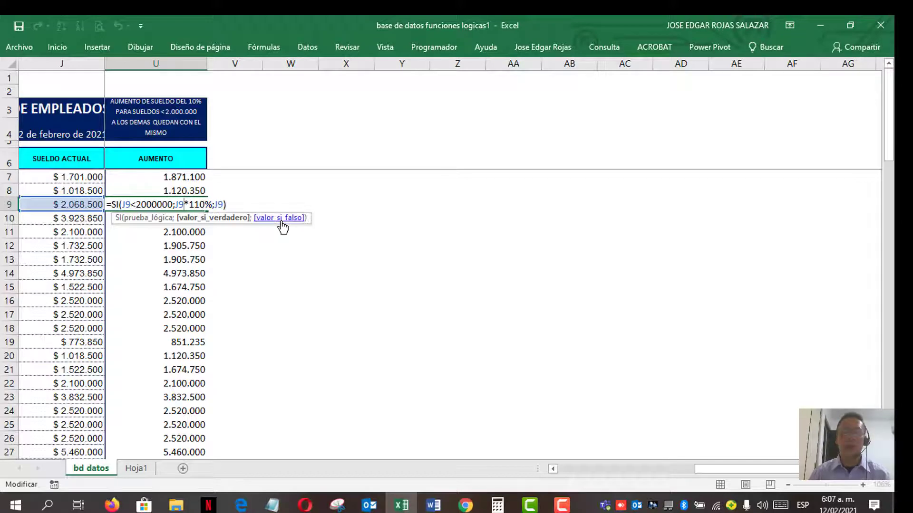
pyautogui.press('Return')
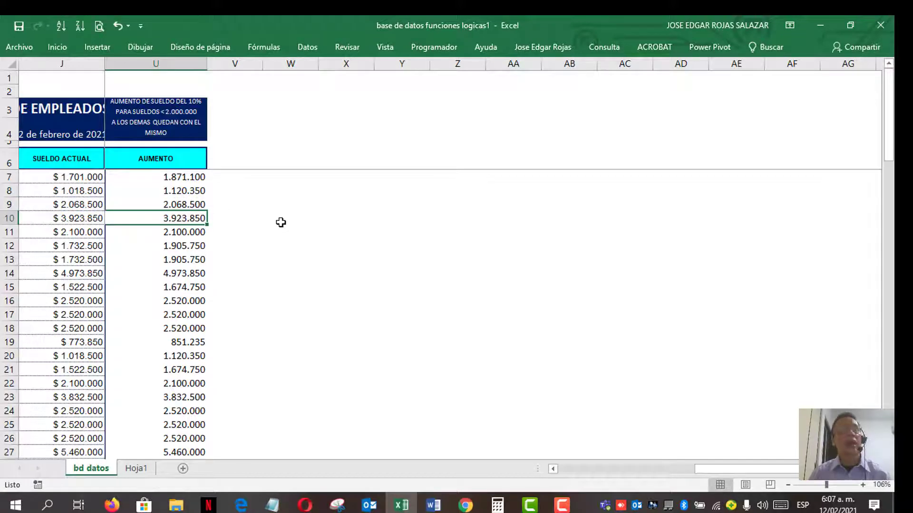
pyautogui.scroll(-13, 281, 222)
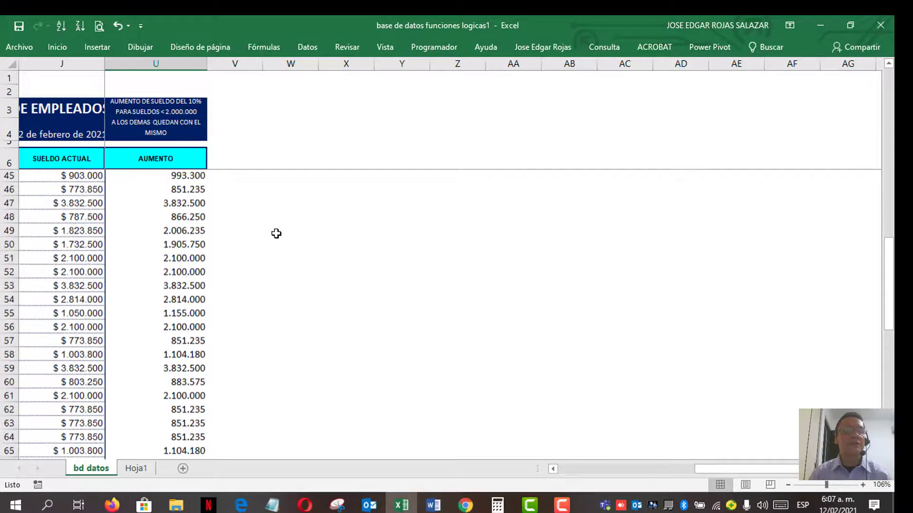
pyautogui.scroll(-6, 276, 233)
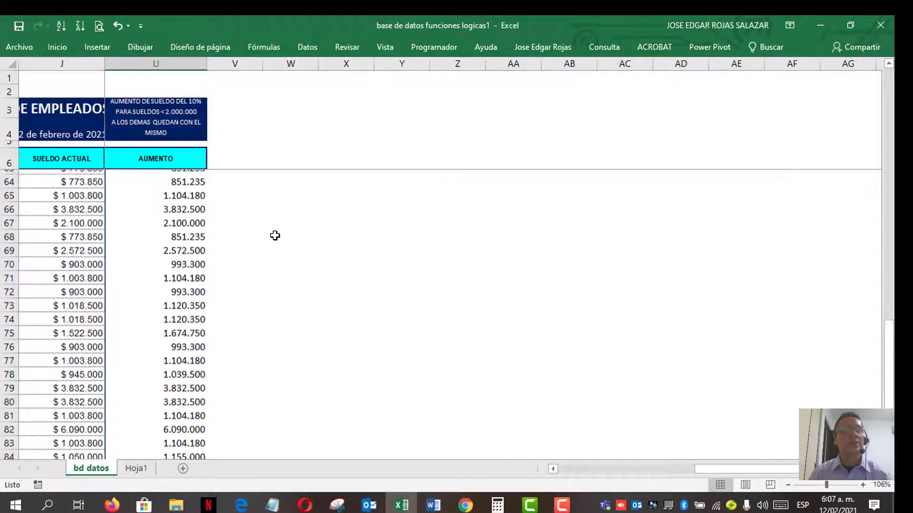
# Total the AUMENTO column in U91 with the formula =SUMA(U7:U90)
pyautogui.scroll(19, 275, 235)
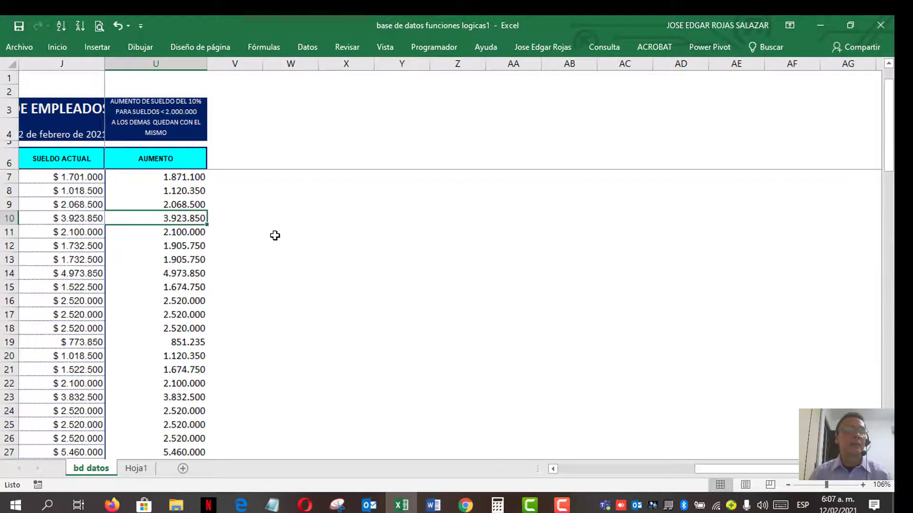
pyautogui.click(189, 190)
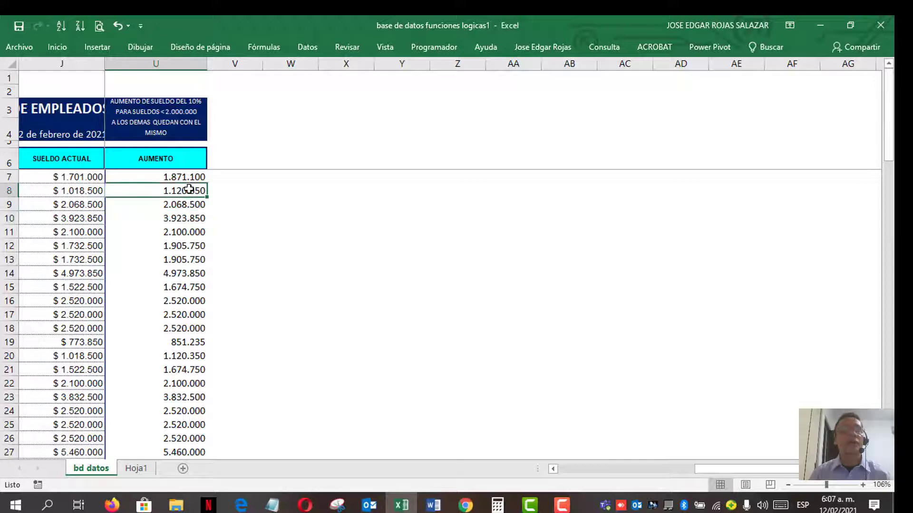
pyautogui.scroll(-20, 195, 271)
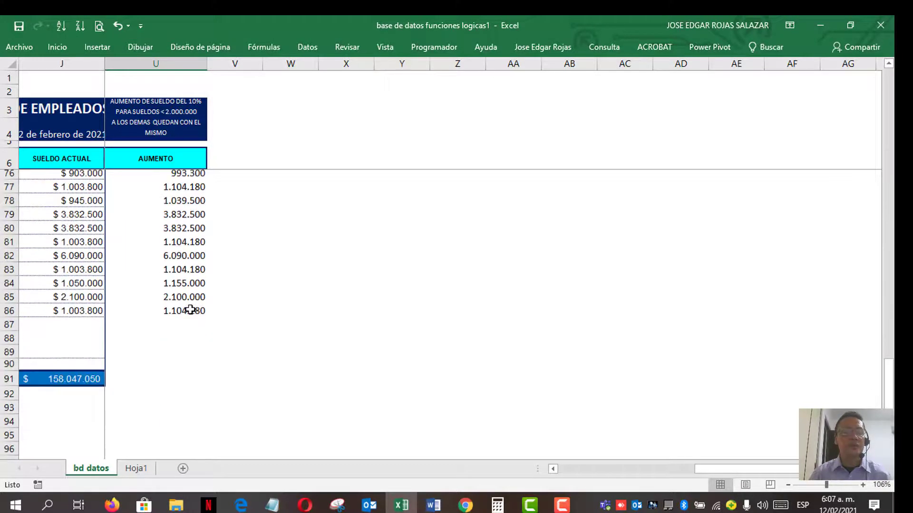
pyautogui.scroll(-4, 190, 310)
pyautogui.scroll(2, 189, 308)
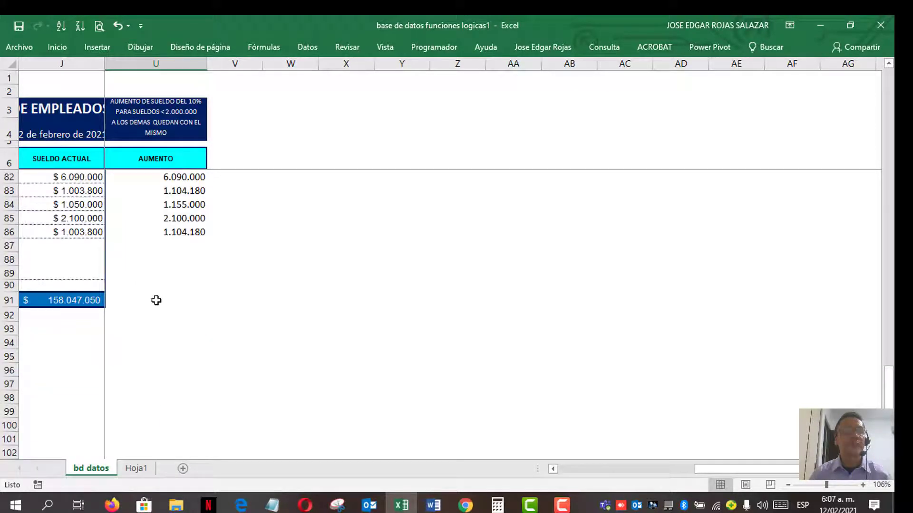
pyautogui.click(169, 300)
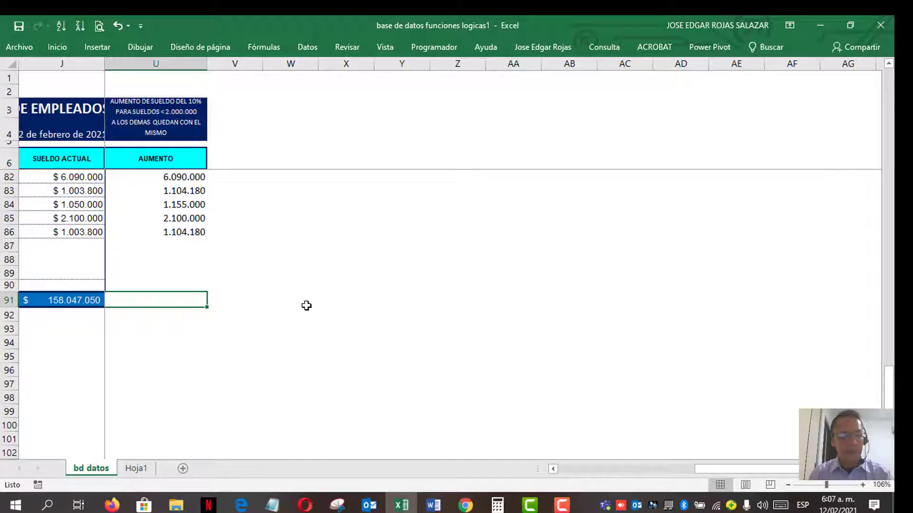
pyautogui.hotkey('alt', '=')
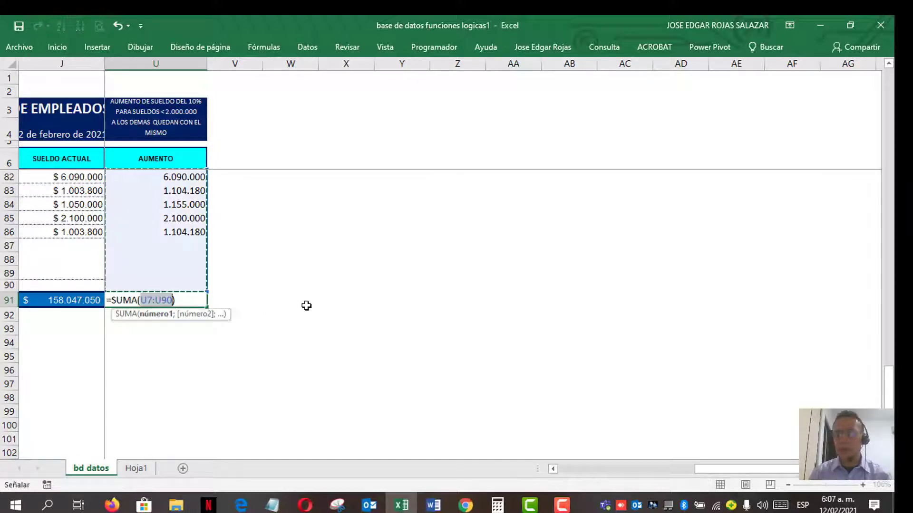
pyautogui.press('Return')
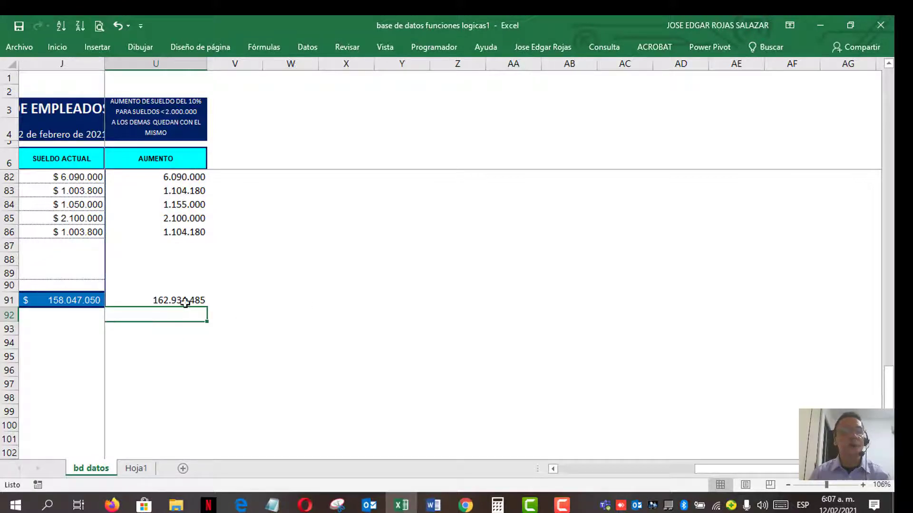
# Compare the row 91 total of the AUMENTO column with the total of SUELDO ACTUAL
pyautogui.click(185, 302)
pyautogui.press('Left')
pyautogui.press('Left')
pyautogui.press('Left')
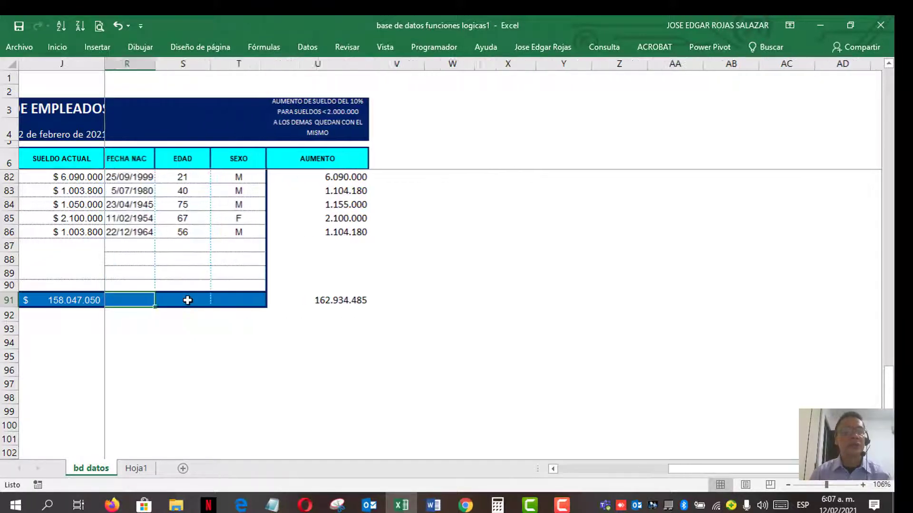
pyautogui.press('Left')
pyautogui.press('Left')
pyautogui.press('Left')
pyautogui.press('Left')
pyautogui.press('Left')
pyautogui.press('Left')
pyautogui.press('Left')
pyautogui.press('Left')
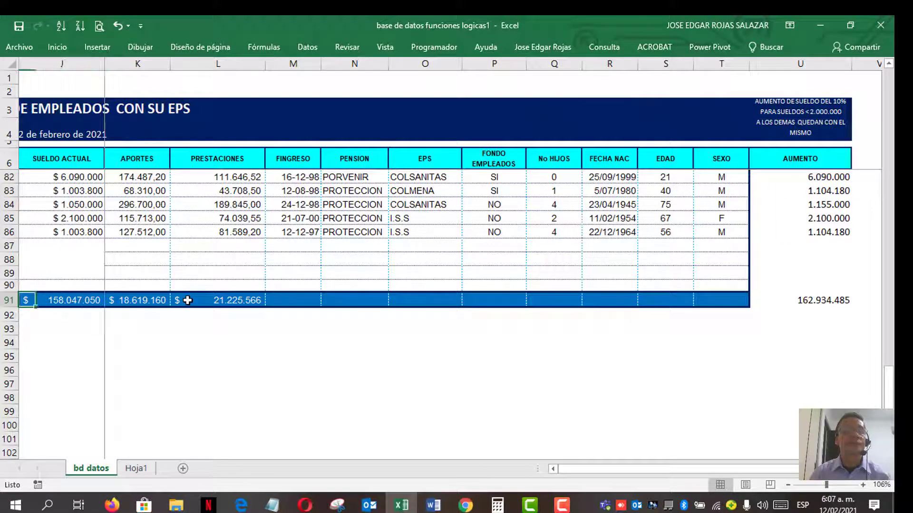
pyautogui.press('Left')
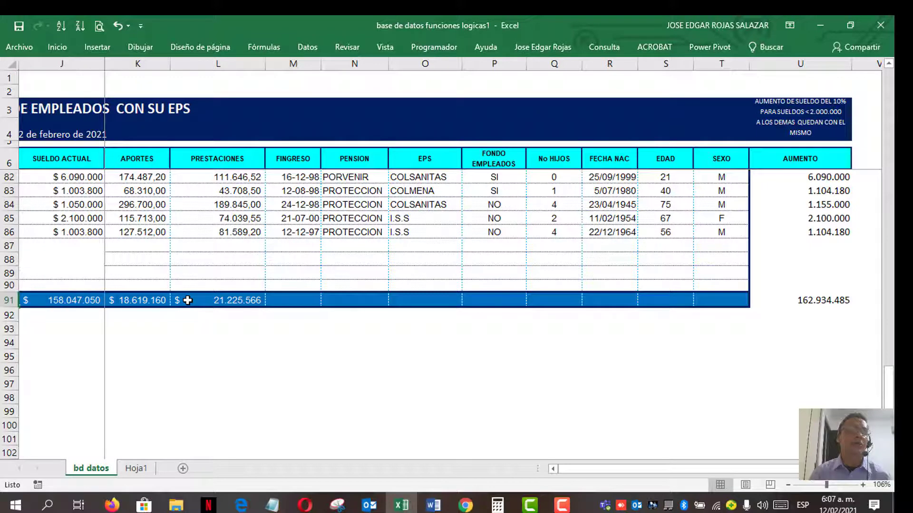
pyautogui.press('Right')
pyautogui.press('Right')
pyautogui.press('Right')
pyautogui.press('Right')
pyautogui.press('Right')
pyautogui.press('Right')
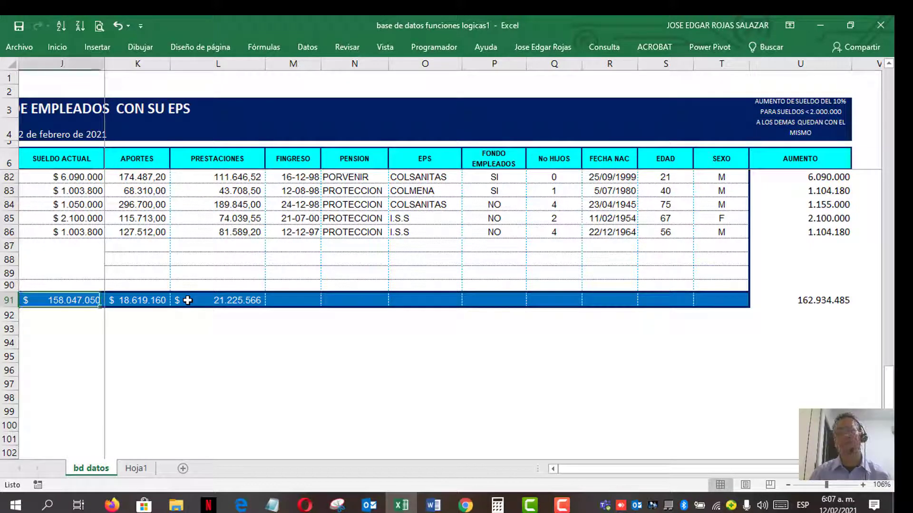
pyautogui.press('Right')
pyautogui.press('Right')
pyautogui.press('Right')
pyautogui.press('Right')
pyautogui.press('Right')
pyautogui.press('Right')
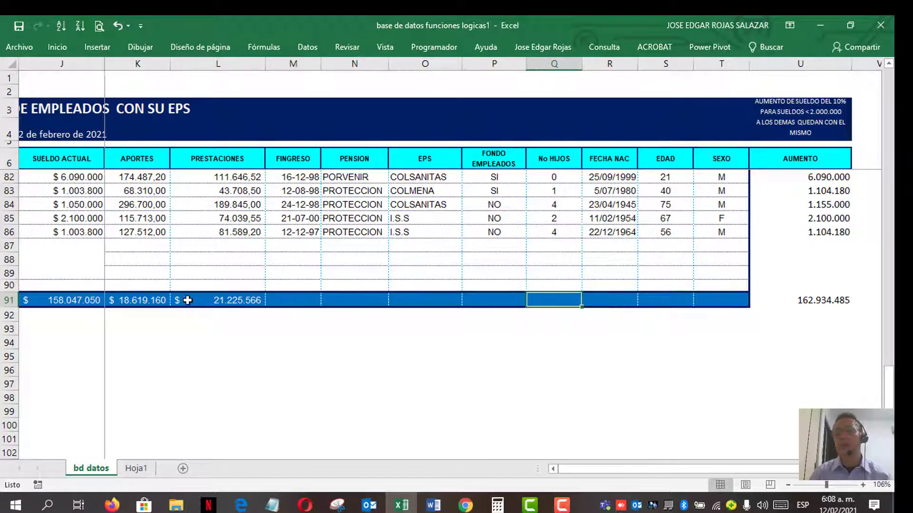
pyautogui.press('Right')
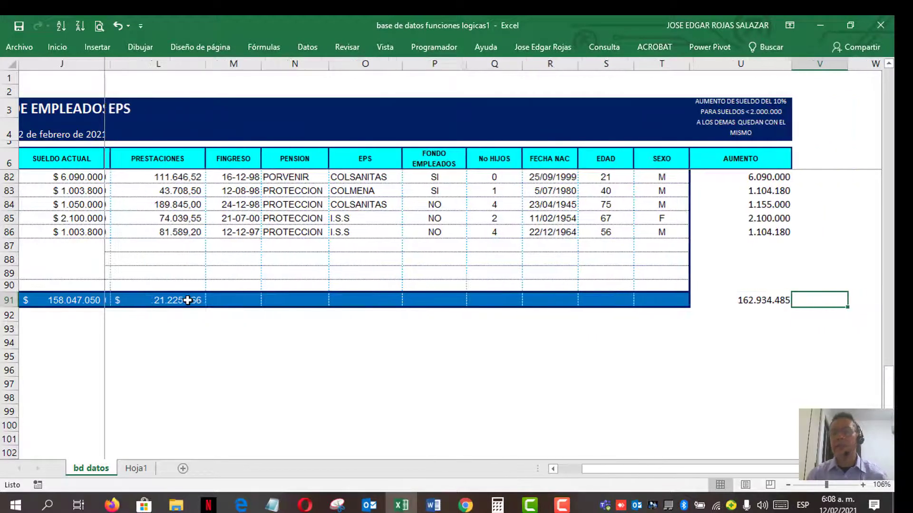
# Copy the AUMENTO header from U6 into V6 and widen column V
pyautogui.press('Up')
pyautogui.press('Up')
pyautogui.press('Up')
pyautogui.press('Up')
pyautogui.press('Up')
pyautogui.press('Up')
pyautogui.press('Up')
pyautogui.press('Up')
pyautogui.press('Up')
pyautogui.press('Up')
pyautogui.press('Up')
pyautogui.press('Up')
pyautogui.press('Up')
pyautogui.press('Up')
pyautogui.press('Up')
pyautogui.press('Up')
pyautogui.press('Up')
pyautogui.press('Up')
pyautogui.press('Up')
pyautogui.press('Up')
pyautogui.press('Up')
pyautogui.press('Up')
pyautogui.press('Up')
pyautogui.press('Up')
pyautogui.press('Up')
pyautogui.press('Up')
pyautogui.press('Up')
pyautogui.press('Up')
pyautogui.press('Up')
pyautogui.press('Up')
pyautogui.press('Up')
pyautogui.press('Up')
pyautogui.press('Up')
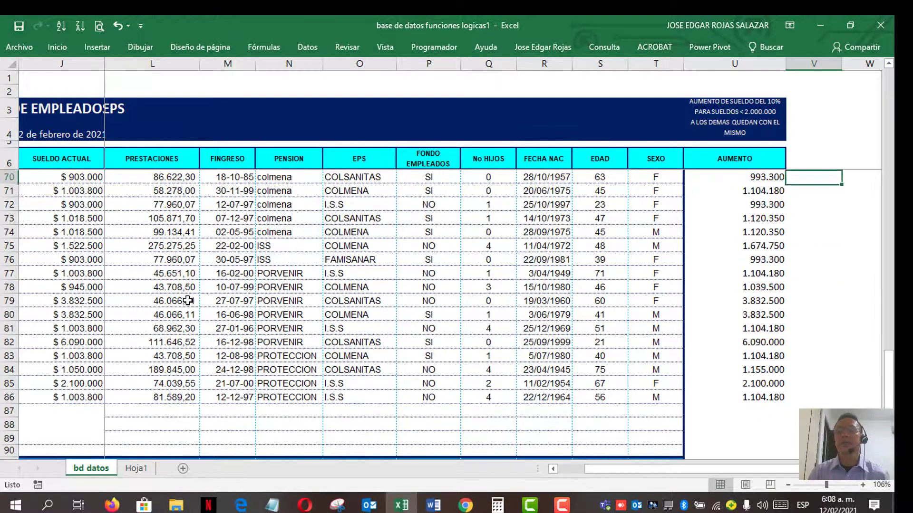
pyautogui.scroll(6, 188, 300)
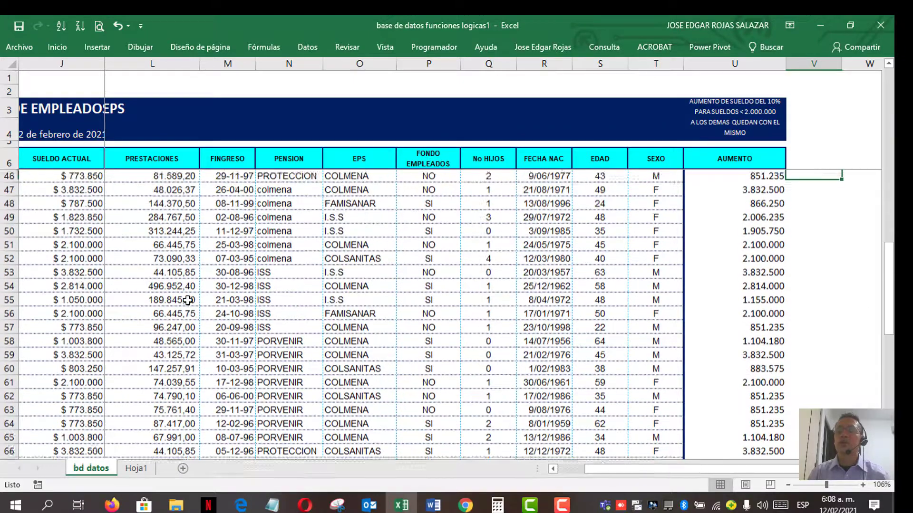
pyautogui.scroll(6, 188, 300)
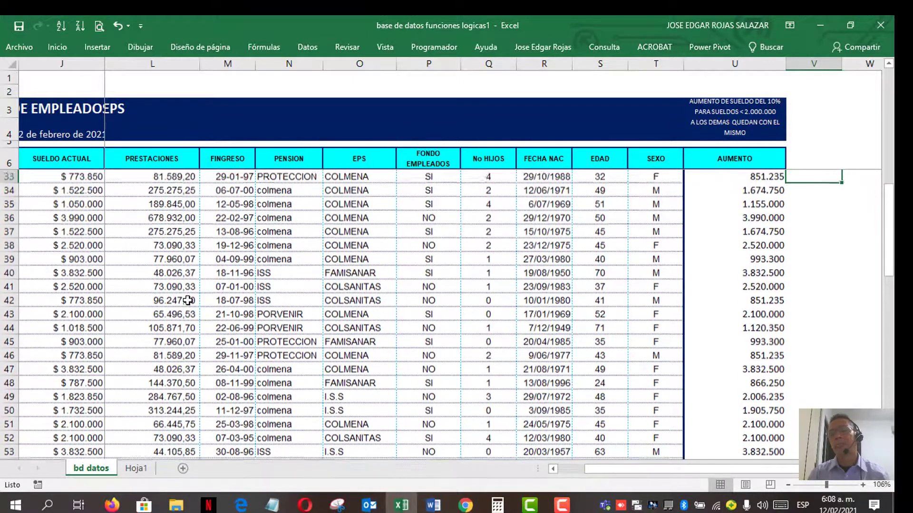
pyautogui.scroll(3, 188, 301)
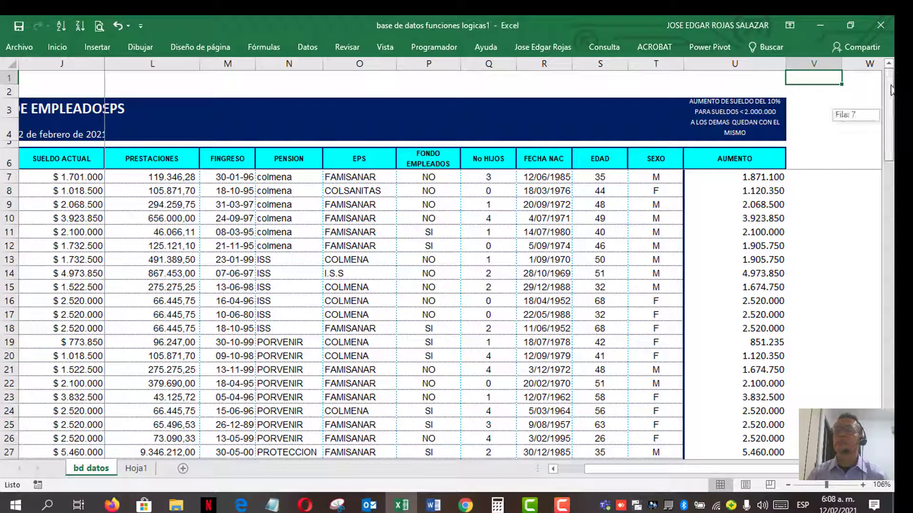
pyautogui.click(754, 157)
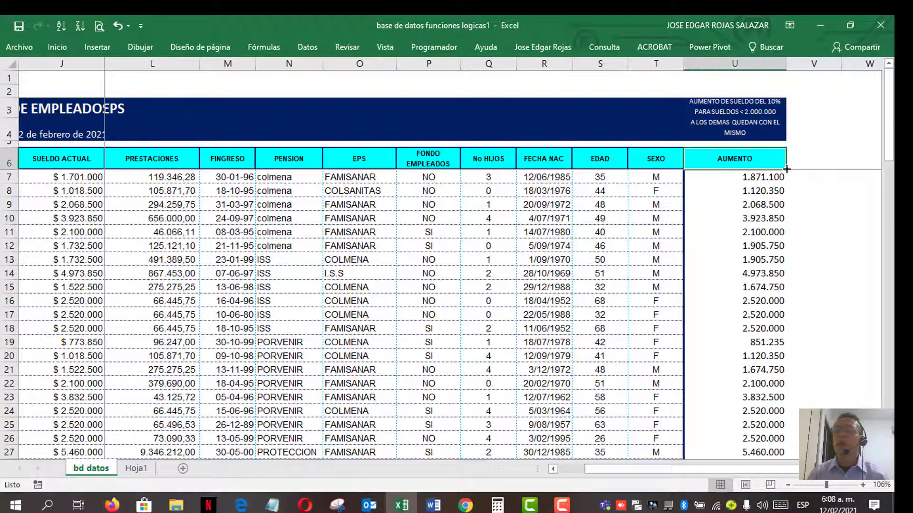
pyautogui.moveTo(786, 168); pyautogui.dragTo(838, 165)
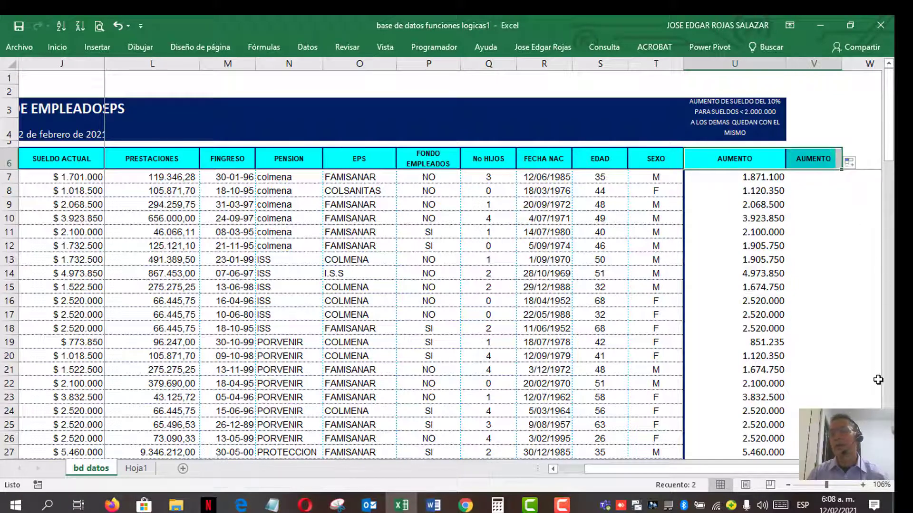
pyautogui.hscroll(3, 665, 237)
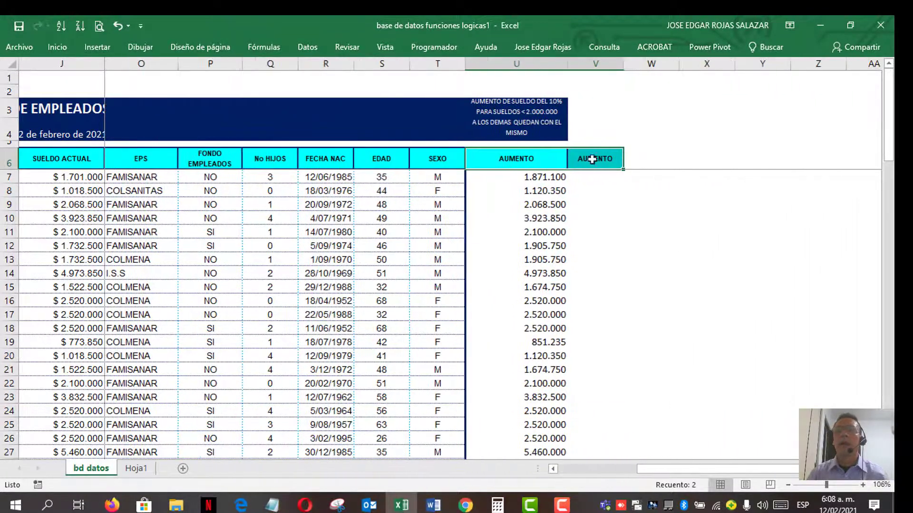
pyautogui.moveTo(622, 63); pyautogui.dragTo(674, 63)
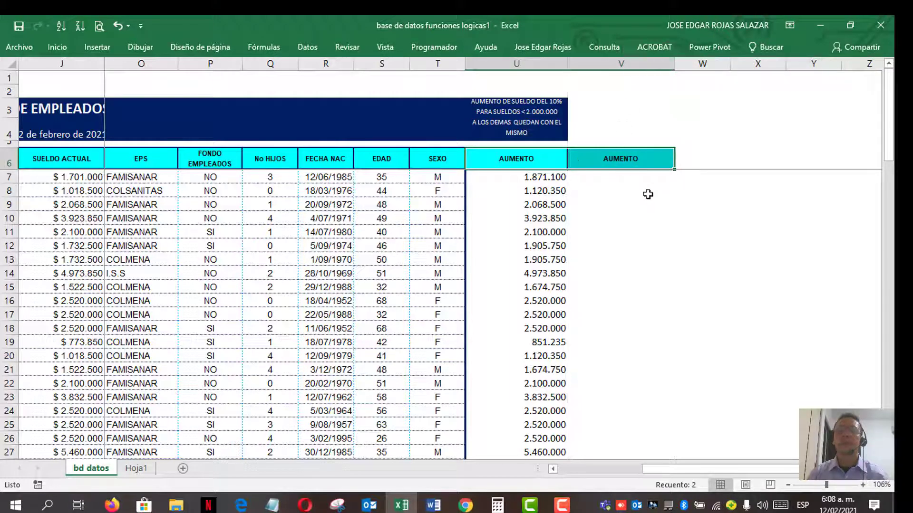
# Replace the header text in V6 with CURSO INTELIGENCIA NEGOCIOS
pyautogui.click(621, 158)
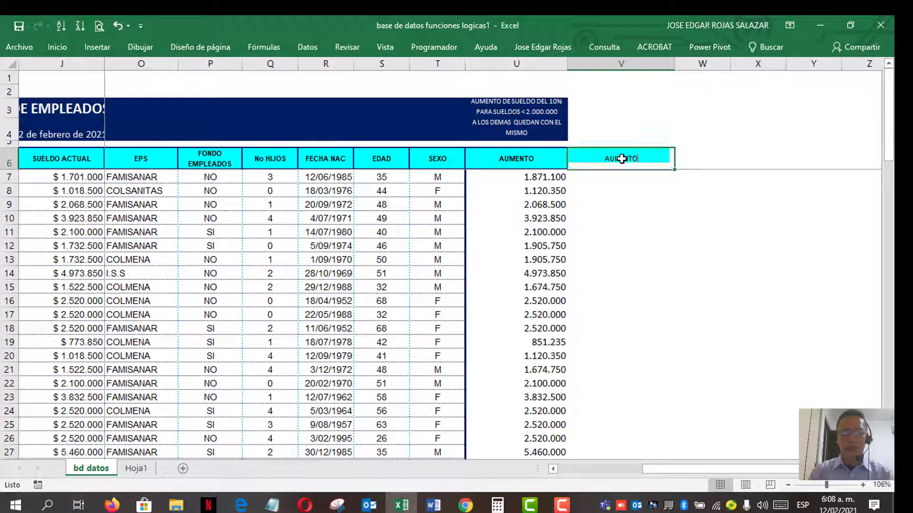
pyautogui.write('CONS')
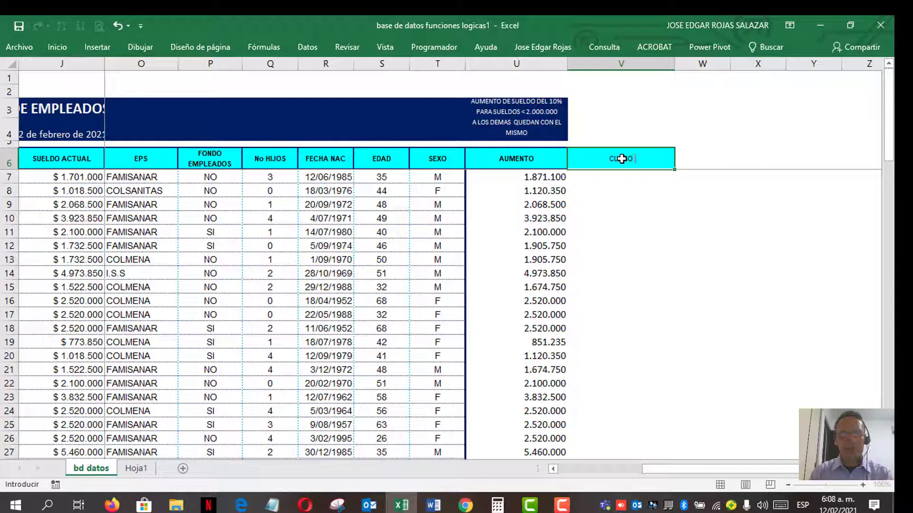
pyautogui.write('O EX')
pyautogui.press('BackSpace')
pyautogui.press('BackSpace')
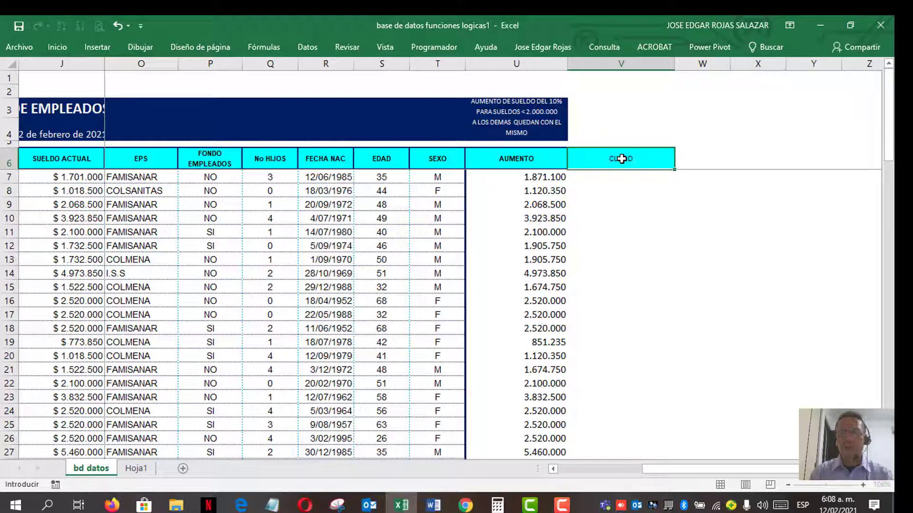
pyautogui.write('INTE')
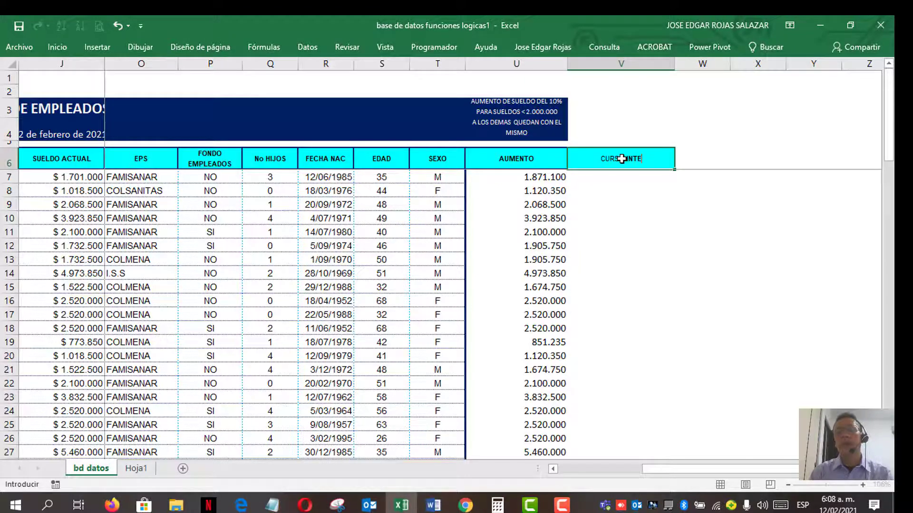
pyautogui.write('LIGENC')
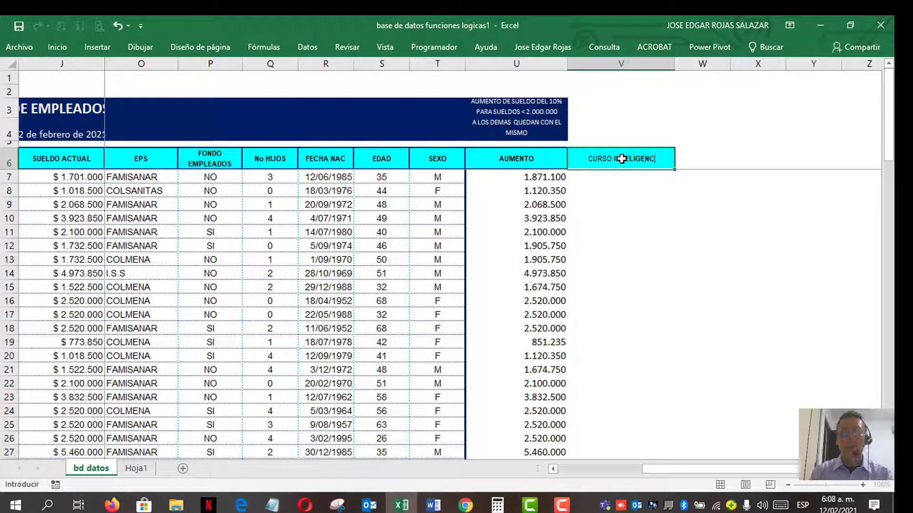
pyautogui.write('IA NEGO')
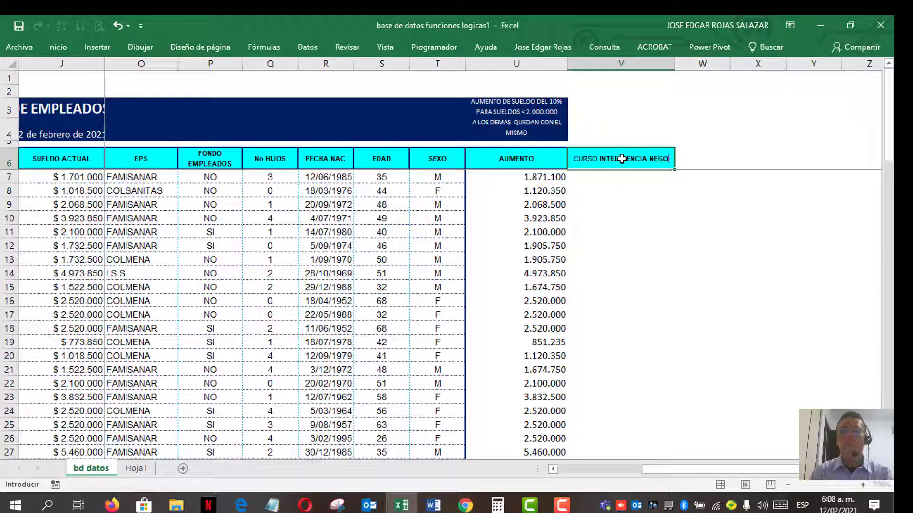
pyautogui.write('CIOS')
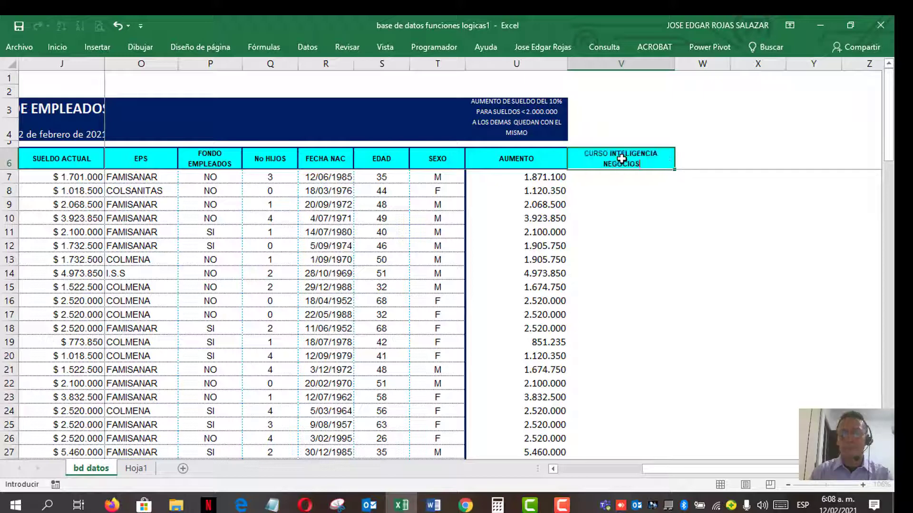
pyautogui.press('Return')
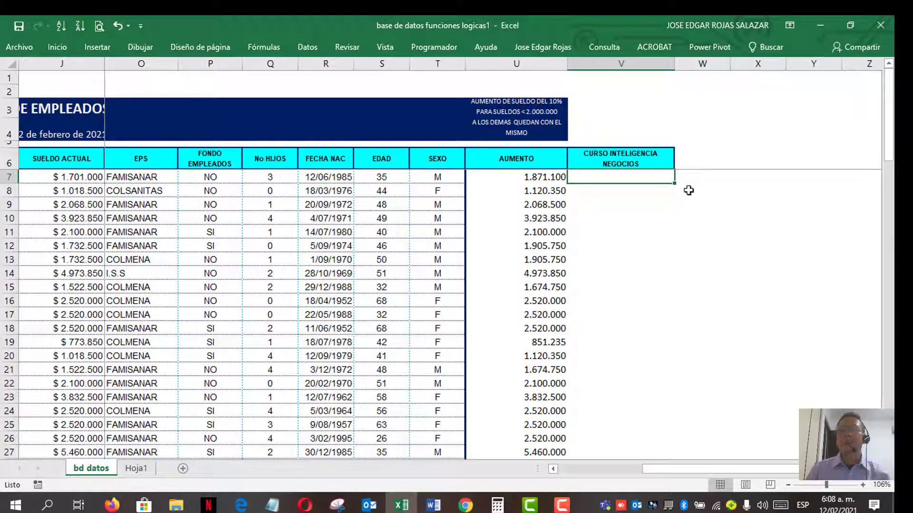
# Unfreeze the panes of the bd datos sheet so all rows and columns scroll freely
pyautogui.scroll(-1, 148, 201)
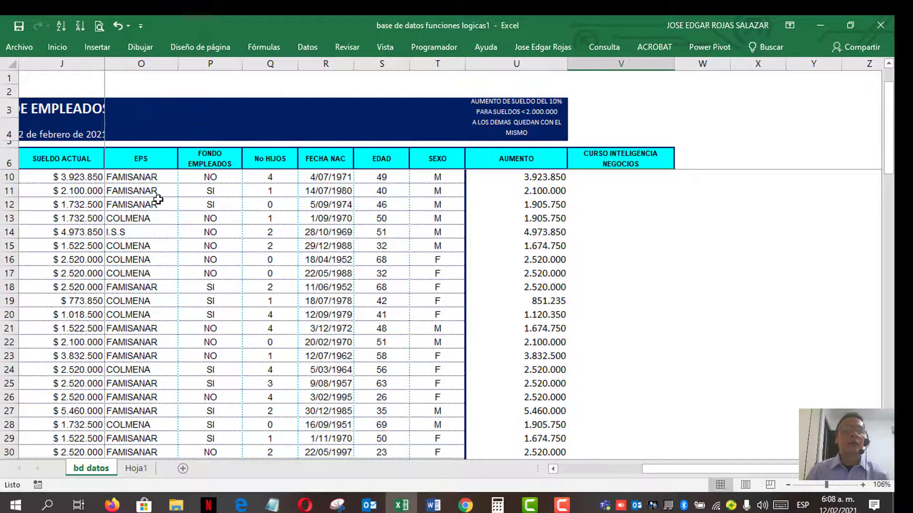
pyautogui.scroll(1, 148, 200)
pyautogui.click(137, 179)
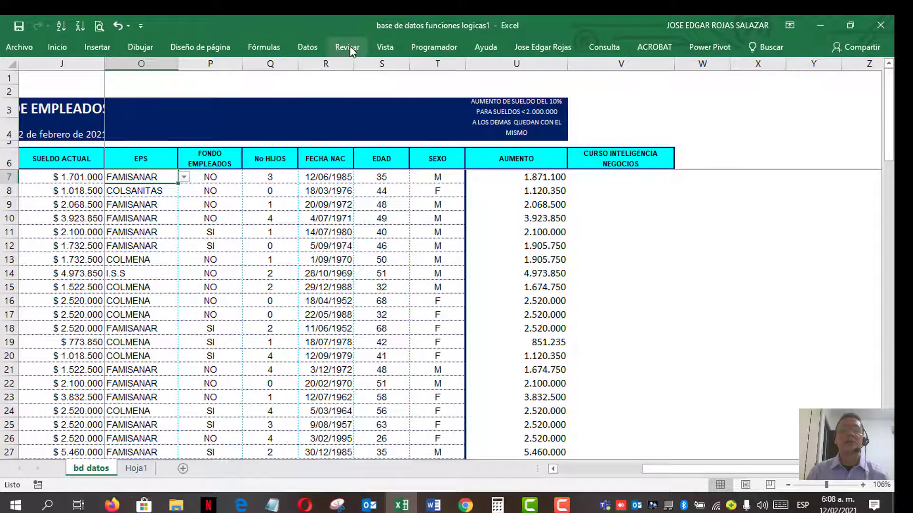
pyautogui.click(293, 206)
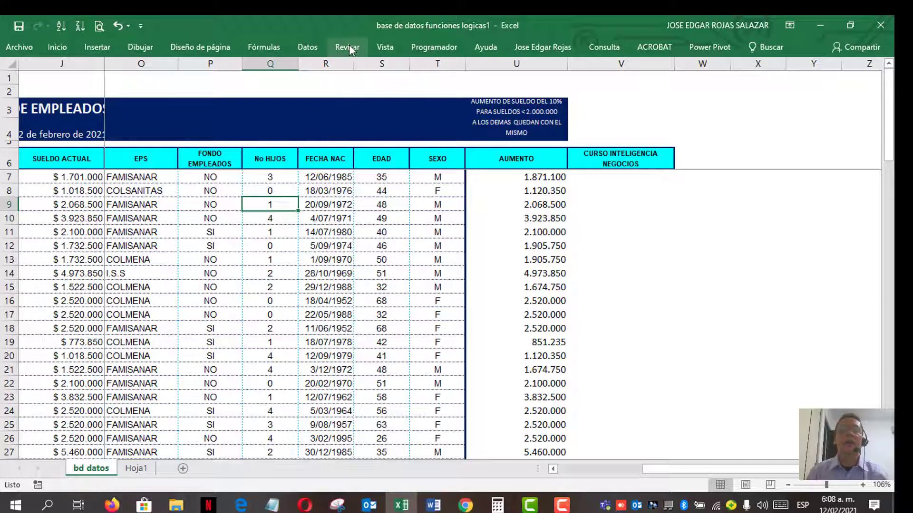
pyautogui.click(385, 47)
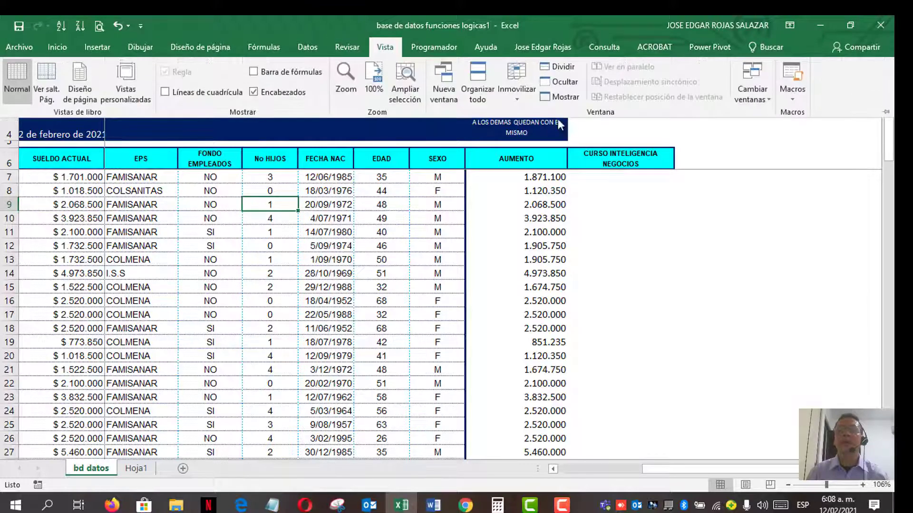
pyautogui.click(506, 89)
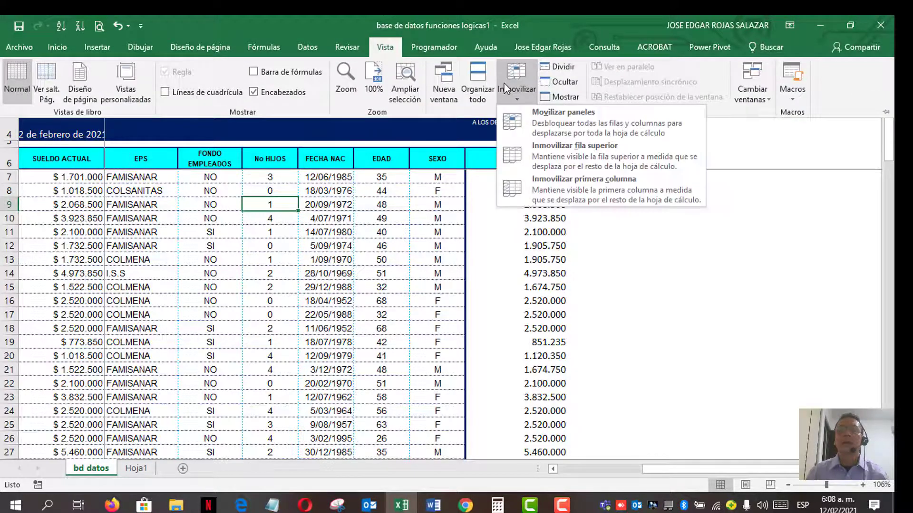
pyautogui.click(573, 119)
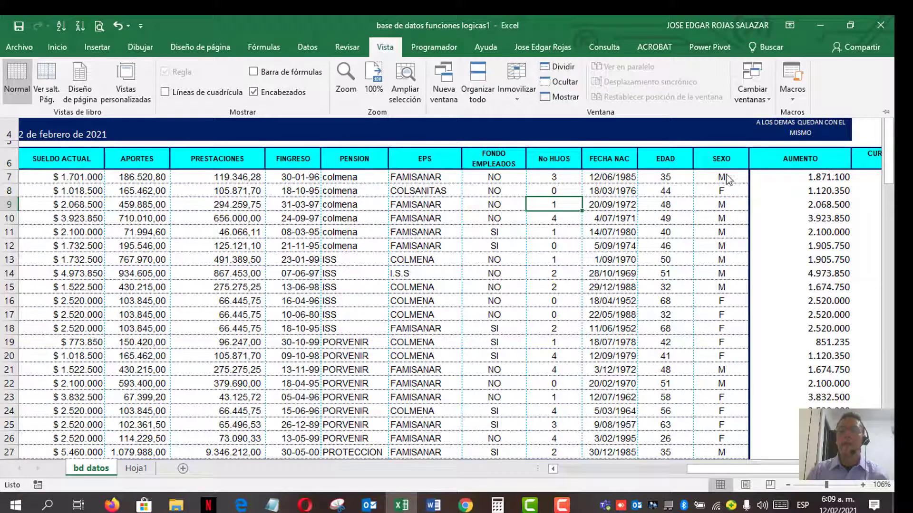
# Freeze the panes at P7 so the rows through header row 6 and the columns through EPS stay fixed
pyautogui.hotkey('ctrl', 'F1')
pyautogui.press('Right')
pyautogui.press('Right')
pyautogui.press('Right')
pyautogui.press('Right')
pyautogui.press('Right')
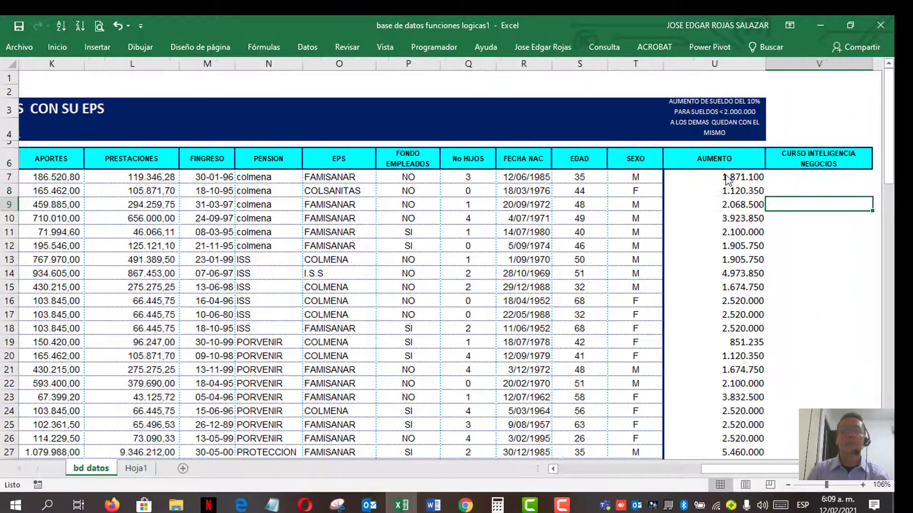
pyautogui.press('Right')
pyautogui.press('Right')
pyautogui.press('Right')
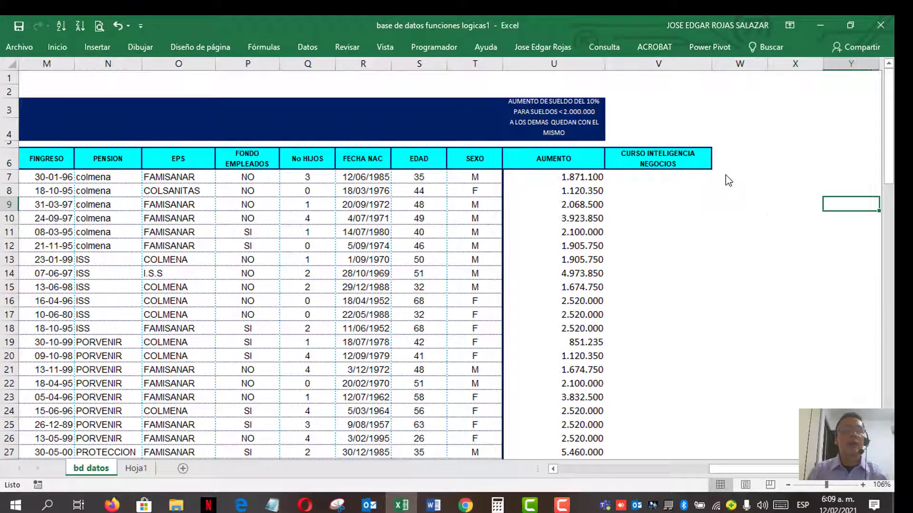
pyautogui.press('Right')
pyautogui.press('Right')
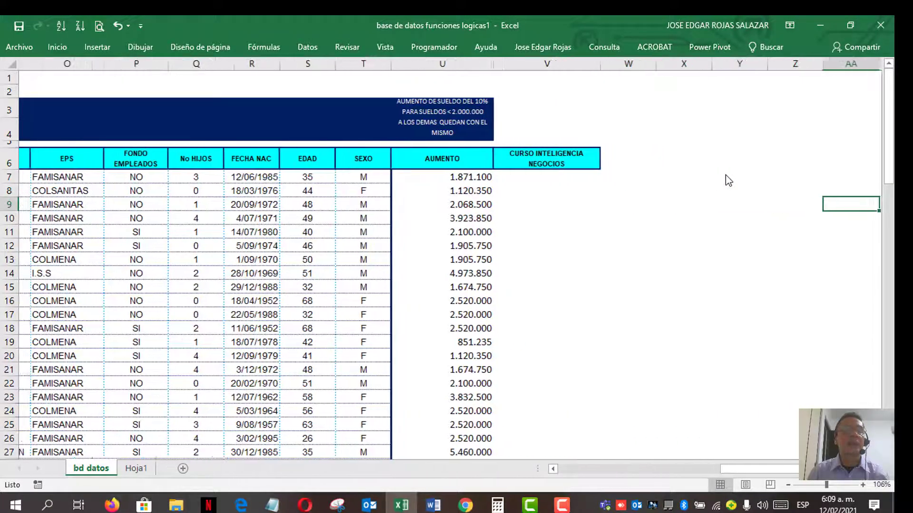
pyautogui.click(121, 179)
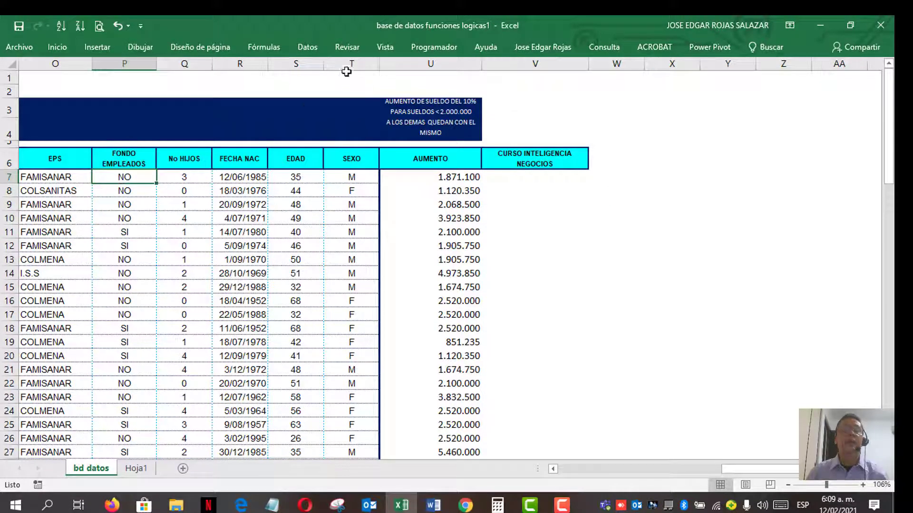
pyautogui.click(385, 47)
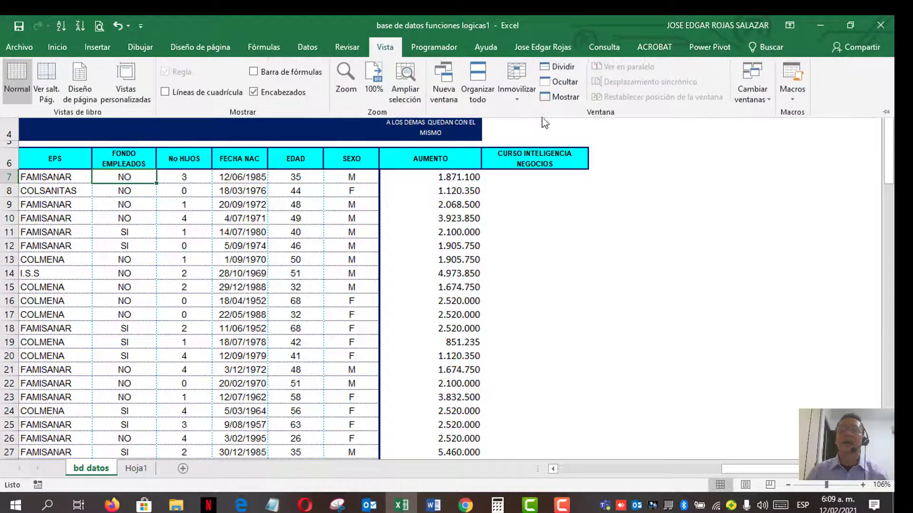
pyautogui.click(512, 87)
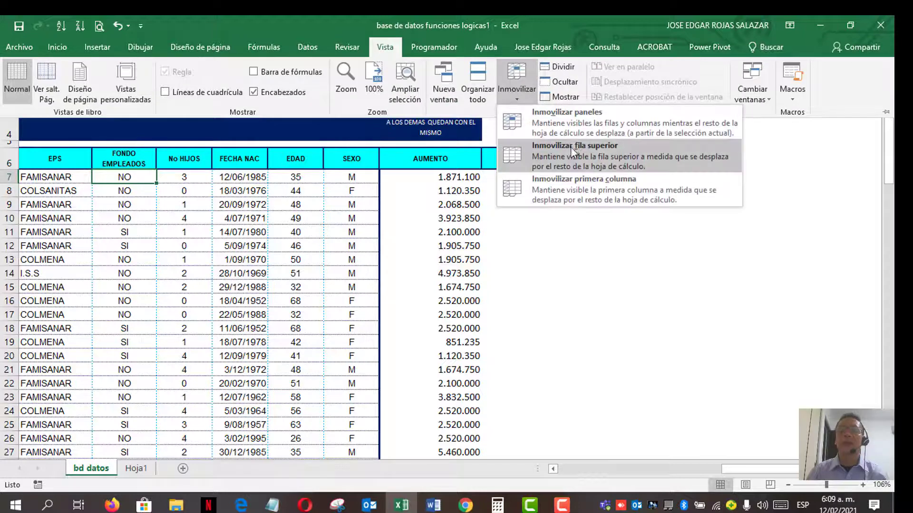
pyautogui.click(575, 119)
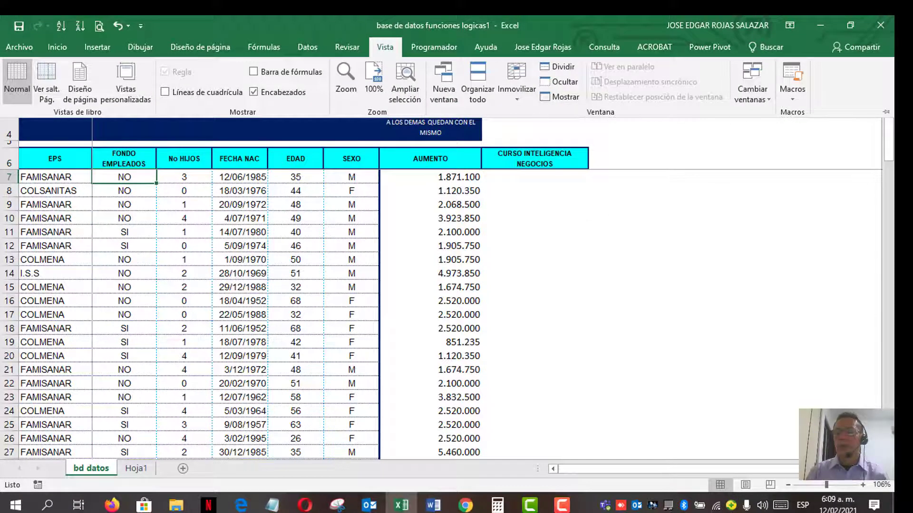
# Try to copy the dark blue banner formatting above the EPS header to V3 with Format Painter, and undo it
pyautogui.click(876, 468)
pyautogui.click(877, 469)
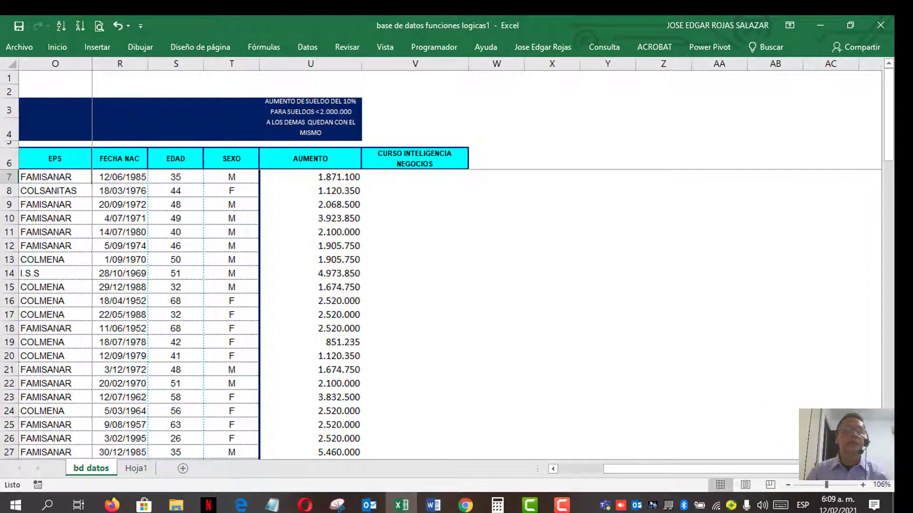
pyautogui.click(877, 468)
pyautogui.click(877, 469)
pyautogui.click(877, 469)
pyautogui.click(877, 468)
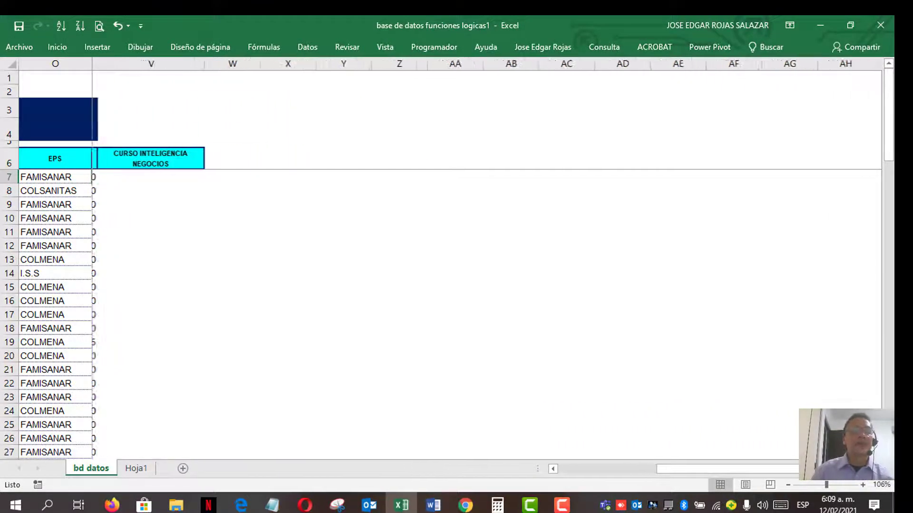
pyautogui.click(145, 114)
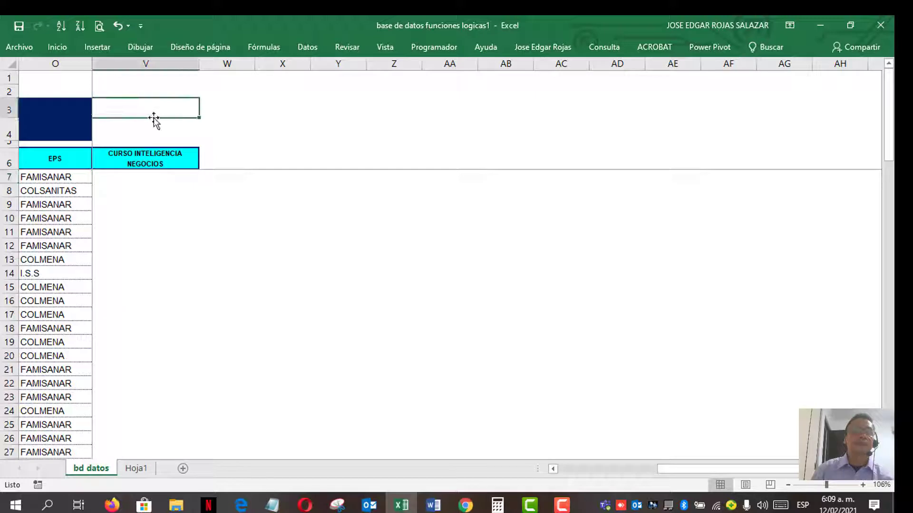
pyautogui.moveTo(153, 108); pyautogui.dragTo(153, 124)
pyautogui.click(60, 124)
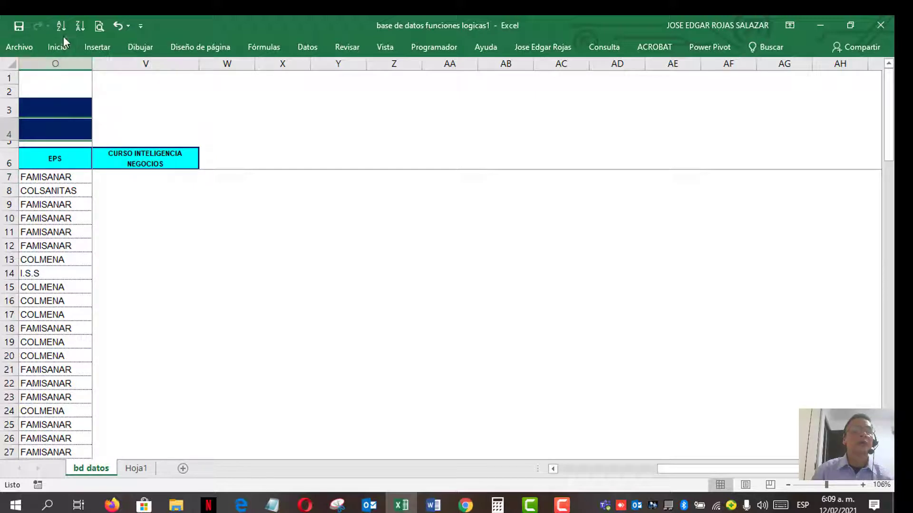
pyautogui.click(64, 44)
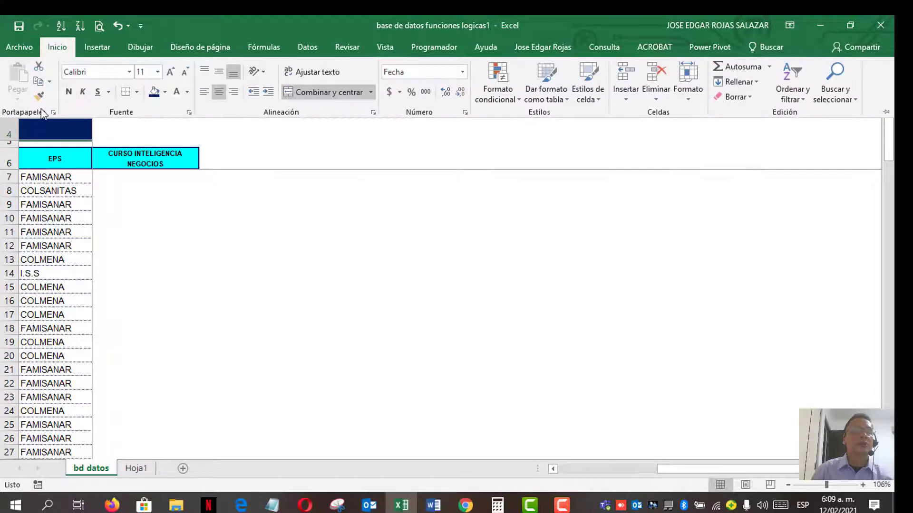
pyautogui.click(39, 96)
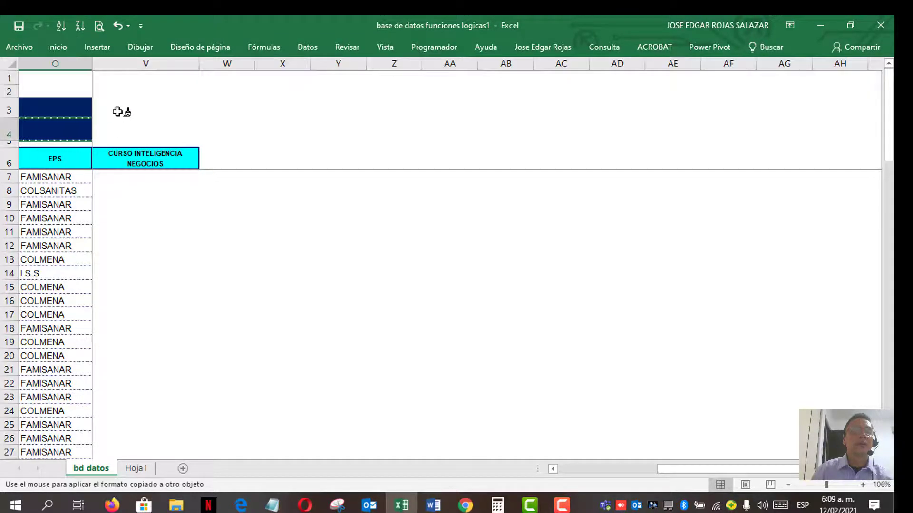
pyautogui.click(116, 109)
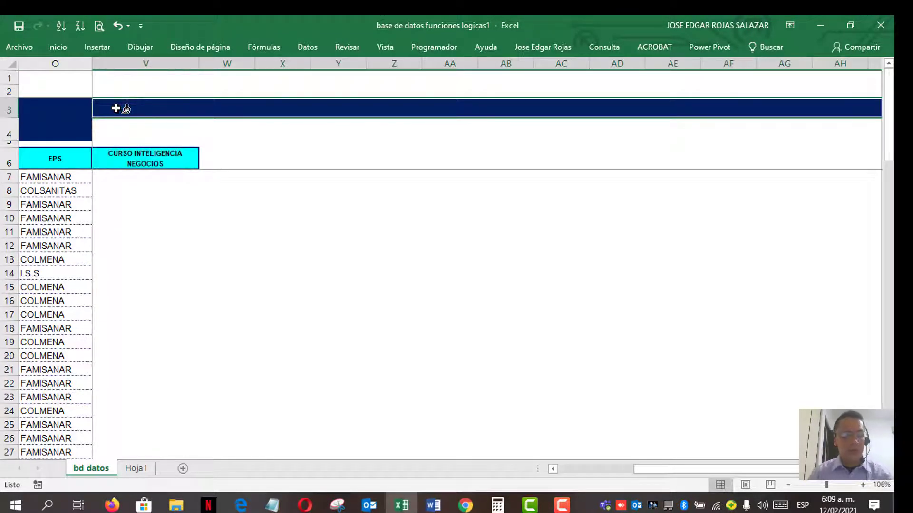
pyautogui.hotkey('ctrl', 'z')
pyautogui.click(182, 208)
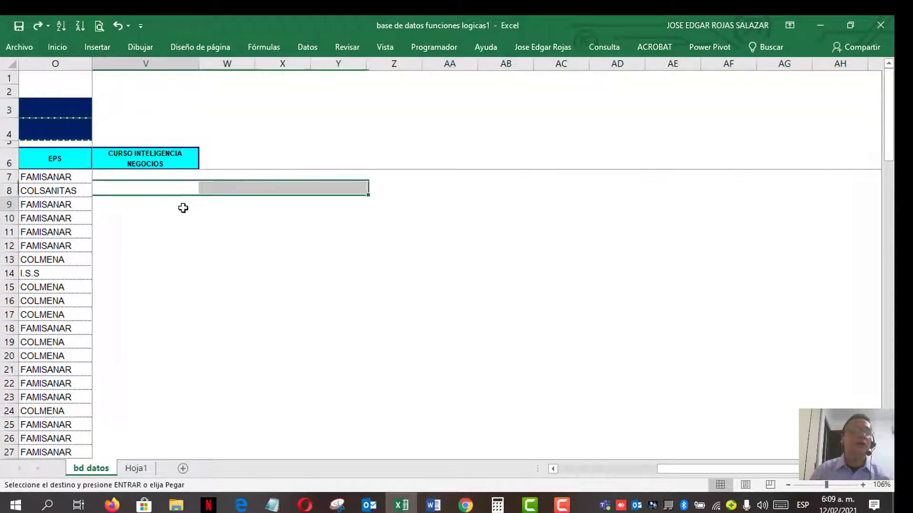
# Copy the dark blue banner formatting of the merged U3:U4 cell onto V3:V4 with Format Painter
pyautogui.press('Left')
pyautogui.press('Left')
pyautogui.press('Left')
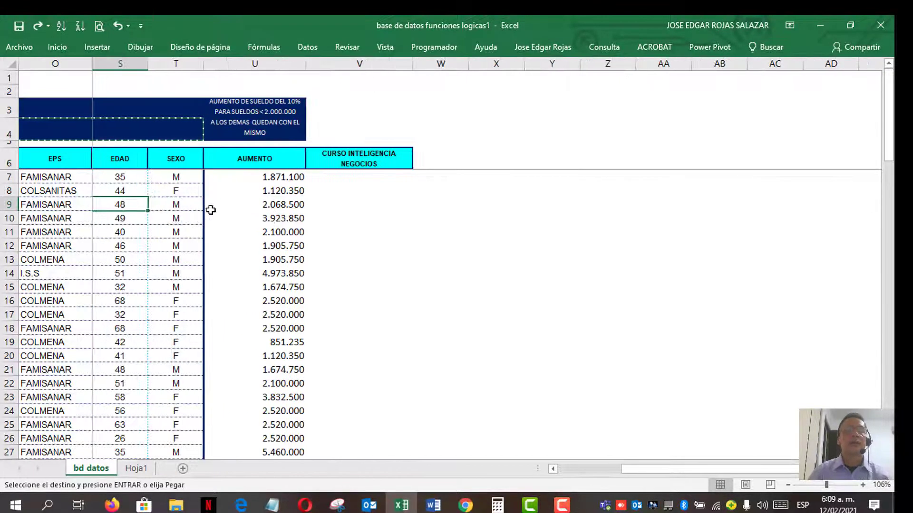
pyautogui.click(233, 133)
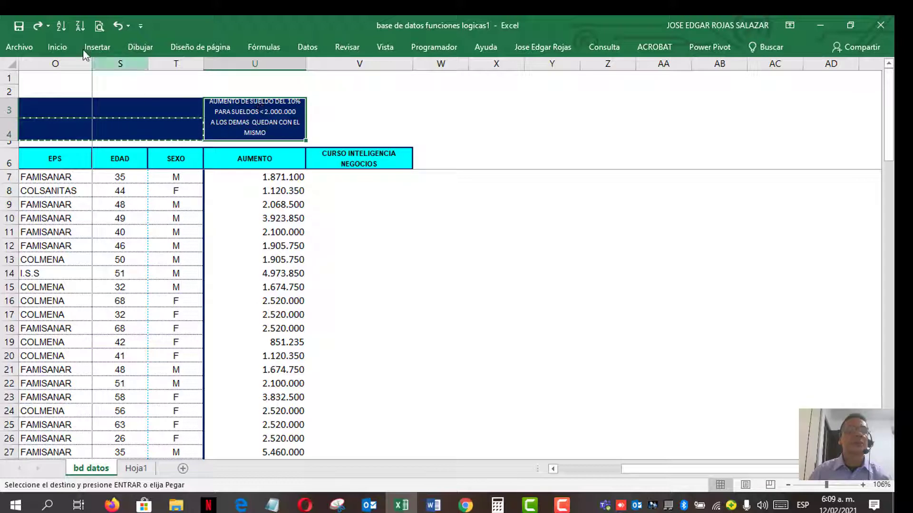
pyautogui.click(65, 49)
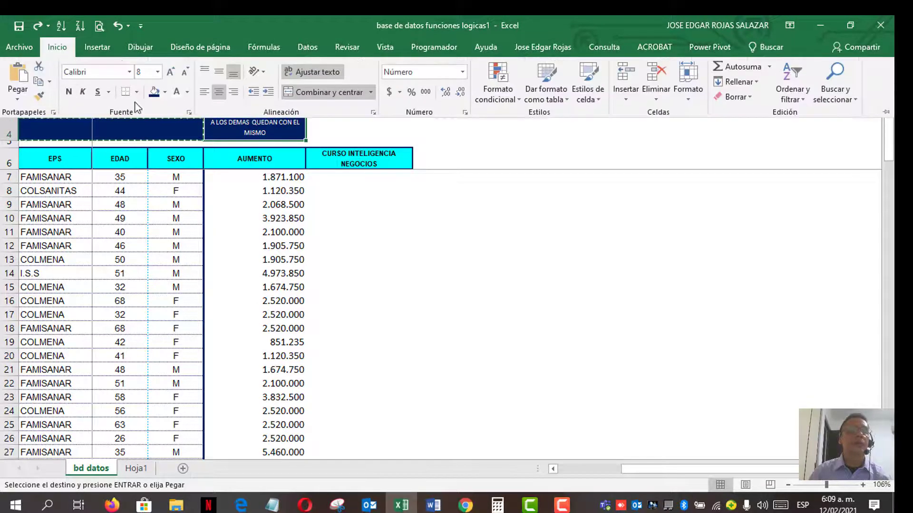
pyautogui.click(39, 95)
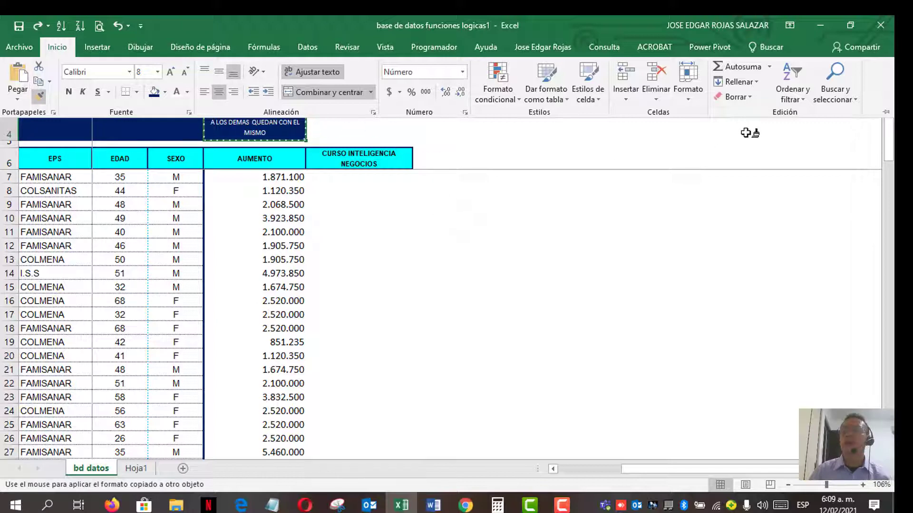
pyautogui.click(885, 114)
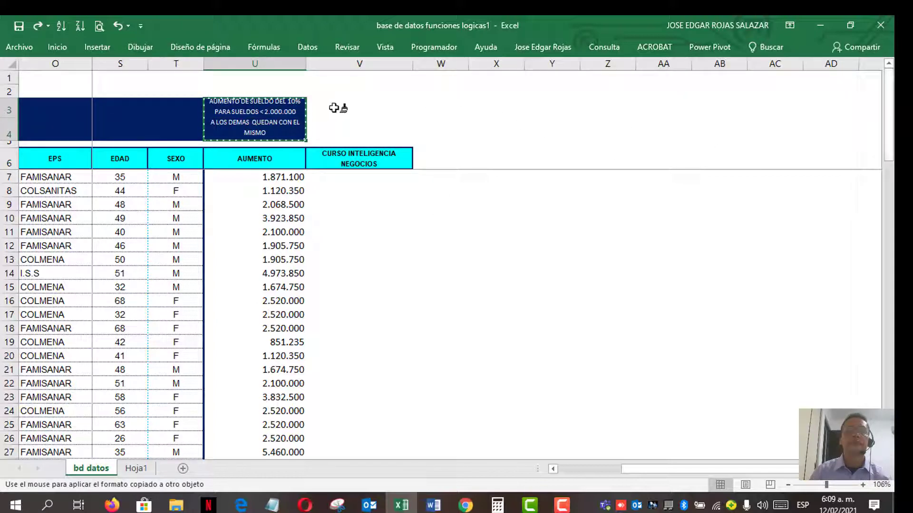
pyautogui.moveTo(336, 106); pyautogui.dragTo(344, 126)
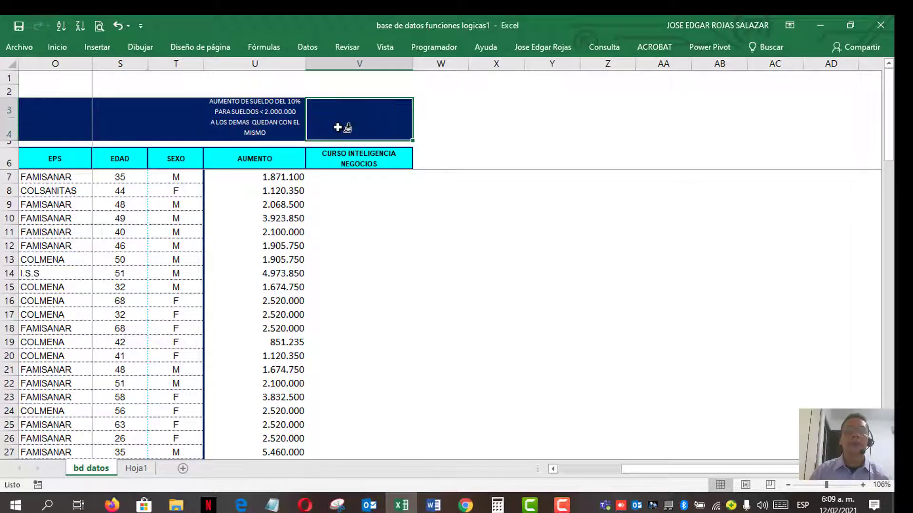
pyautogui.click(464, 228)
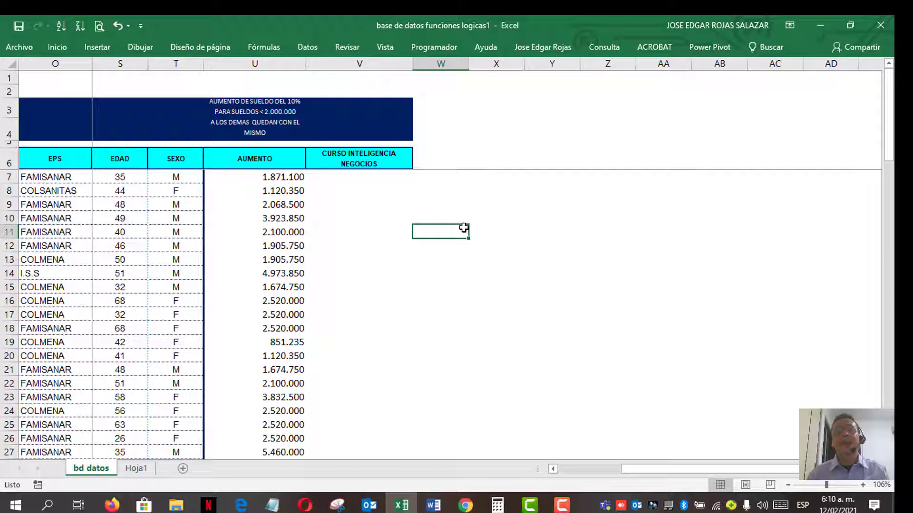
# Enter the condition text AFILIADOS A LA EPS DE COLMENA, PATROCINAR UN CURSO BI in the banner cell V3
pyautogui.click(358, 124)
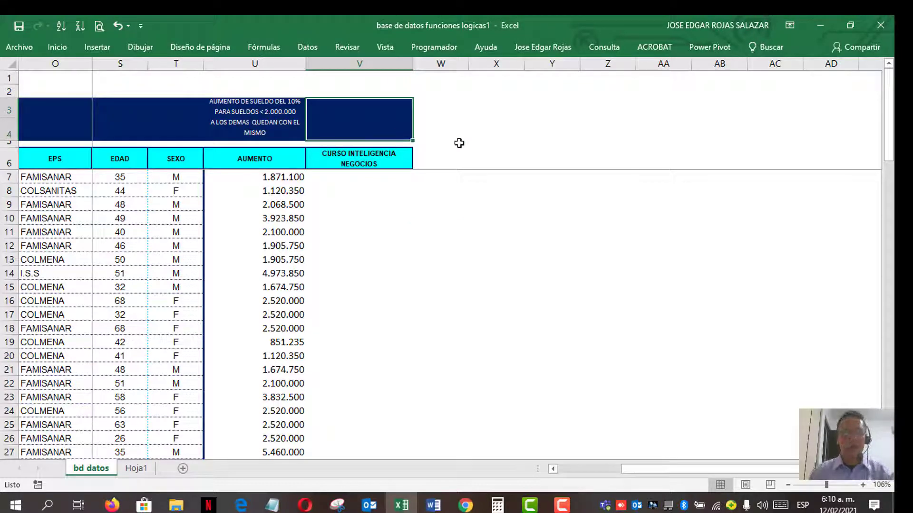
pyautogui.write('AFILIADOS A LA EPS DE COLMENA,')
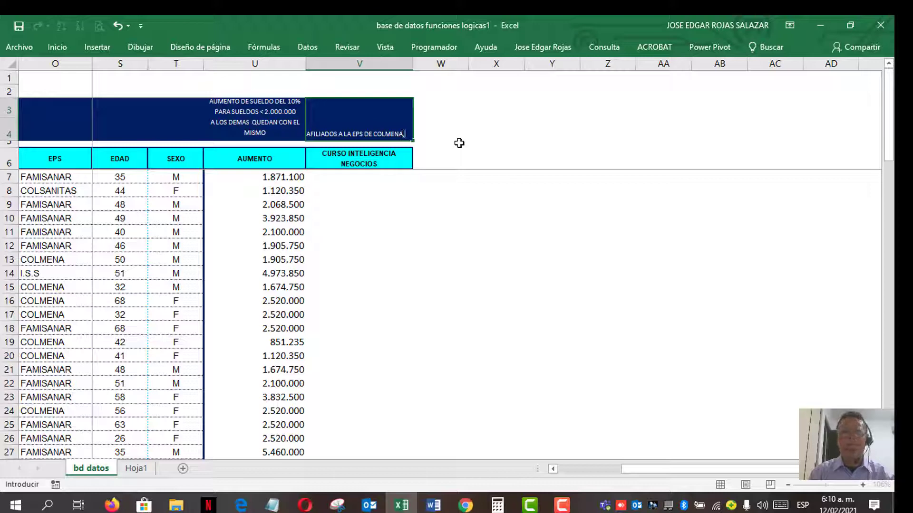
pyautogui.write('PATROCINAR UN CURSO BI')
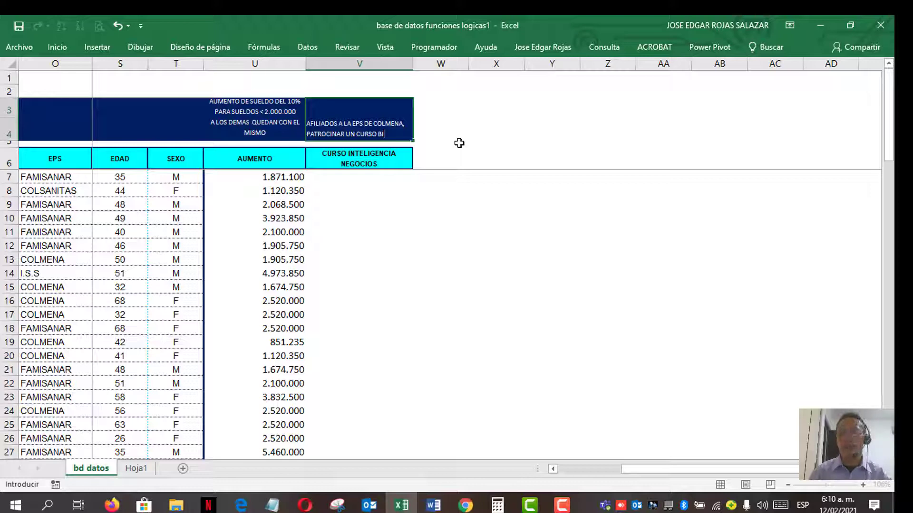
pyautogui.press('Return')
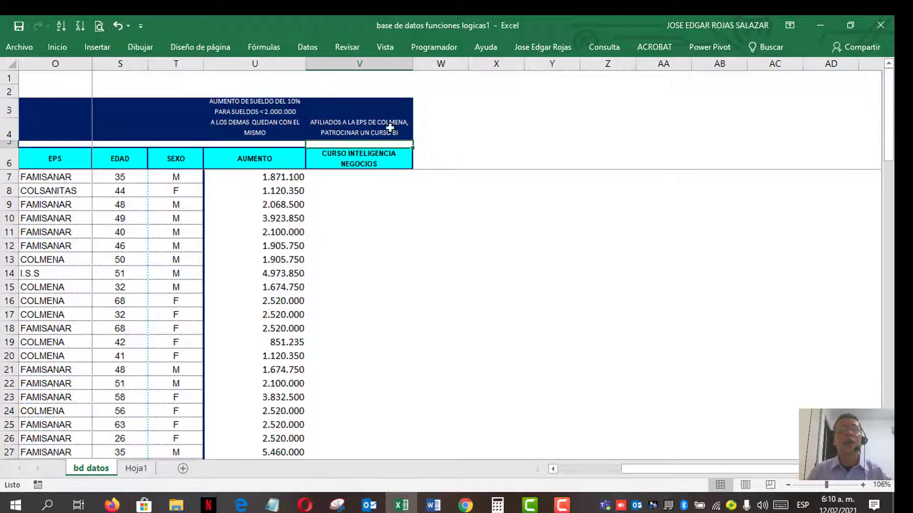
pyautogui.click(344, 117)
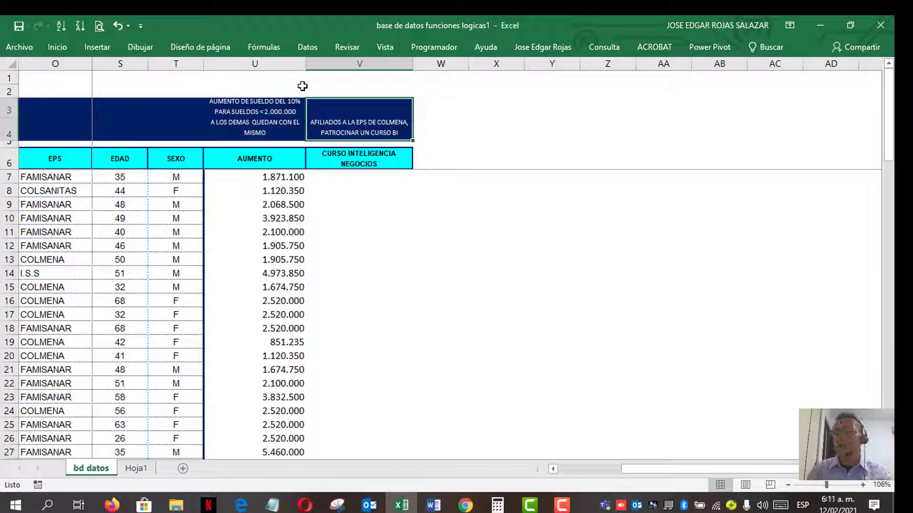
# Start an SI formula in V7 whose logical test is O7="COLMENA"
pyautogui.click(357, 174)
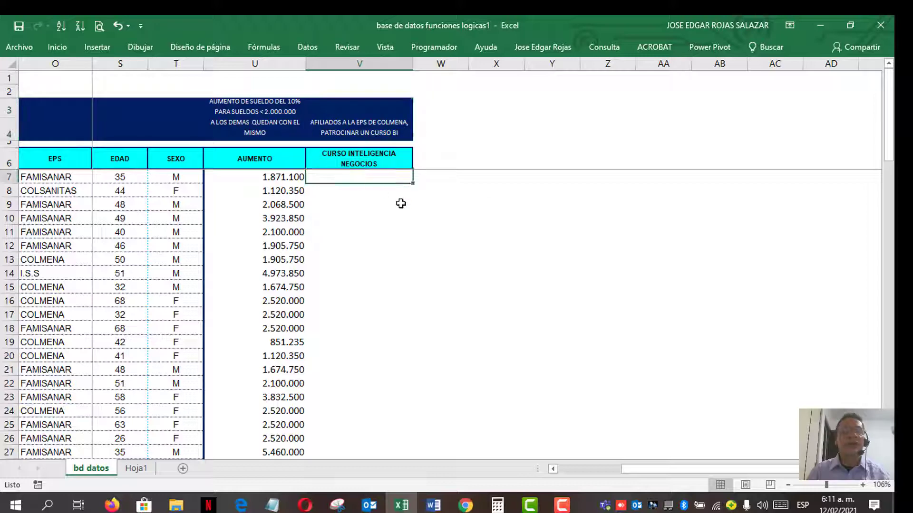
pyautogui.click(838, 486)
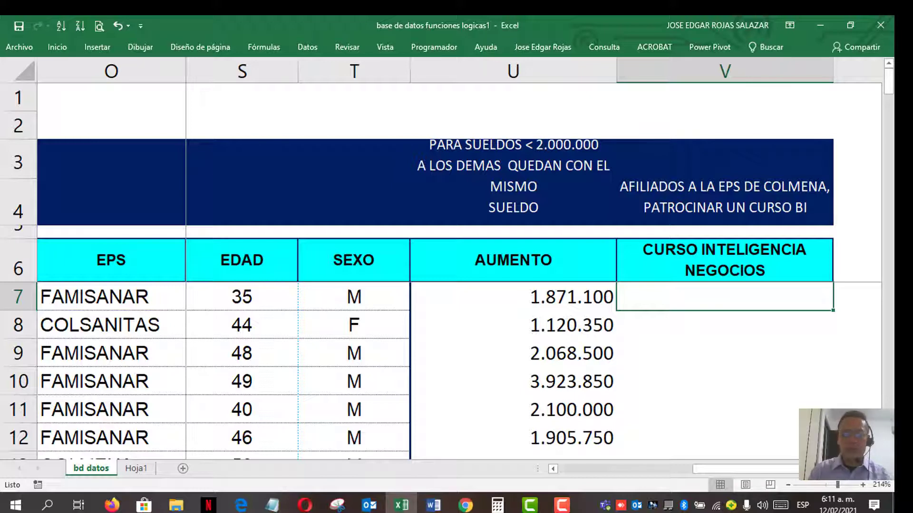
pyautogui.write('=SI')
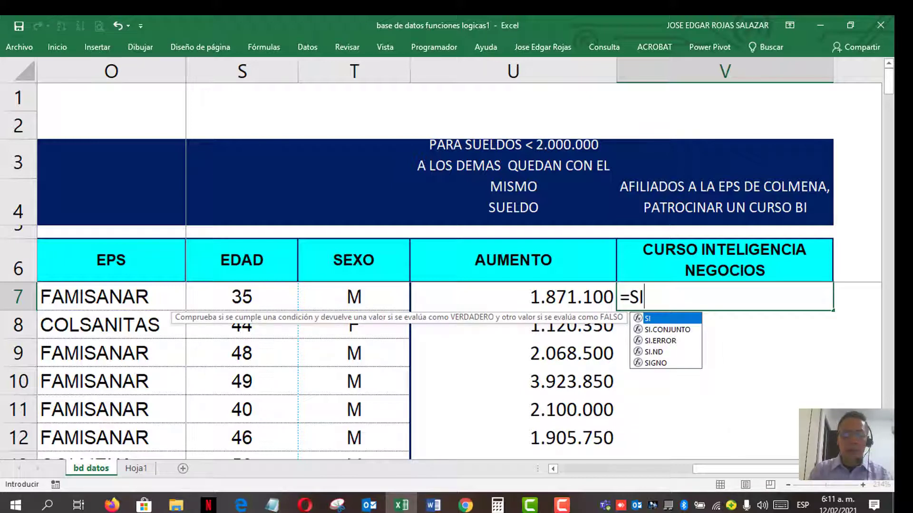
pyautogui.write('(')
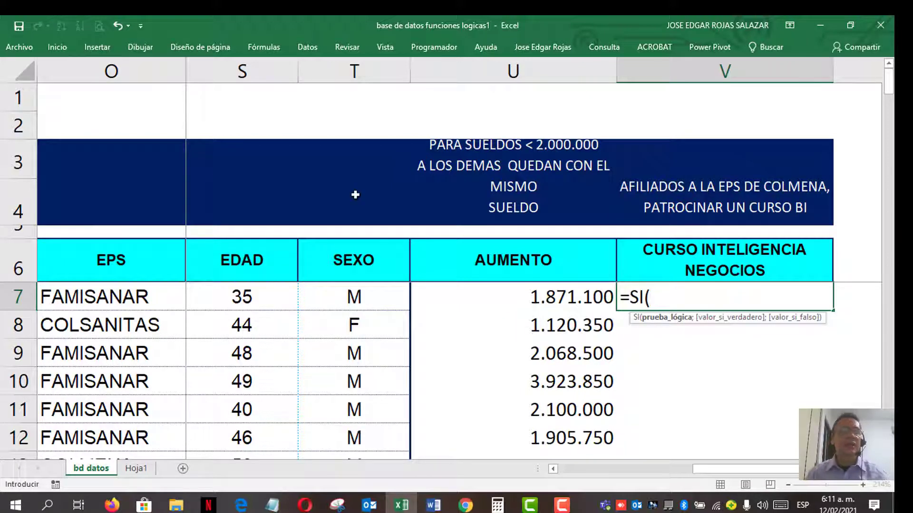
pyautogui.click(90, 297)
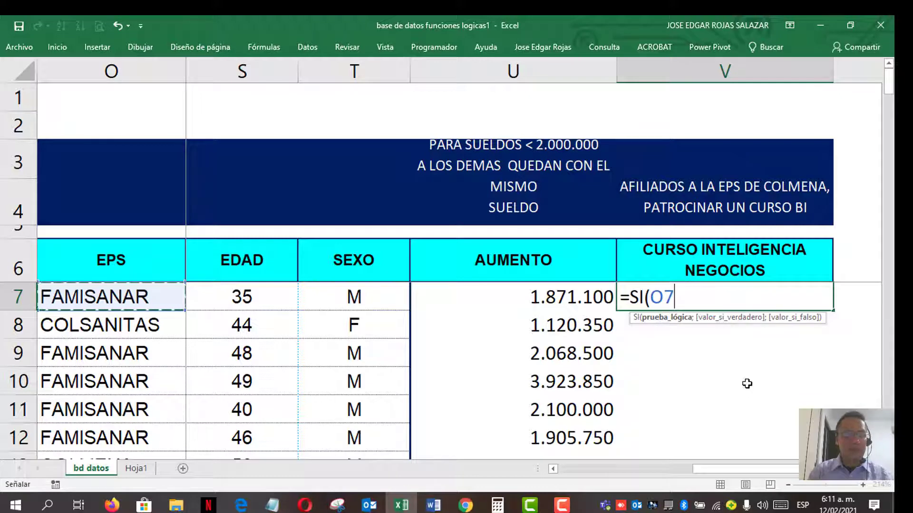
pyautogui.write('=')
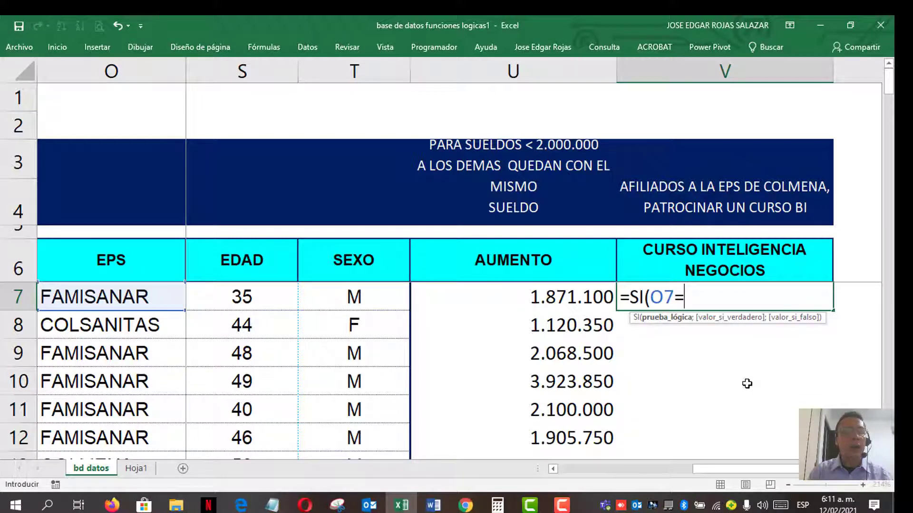
pyautogui.write('"')
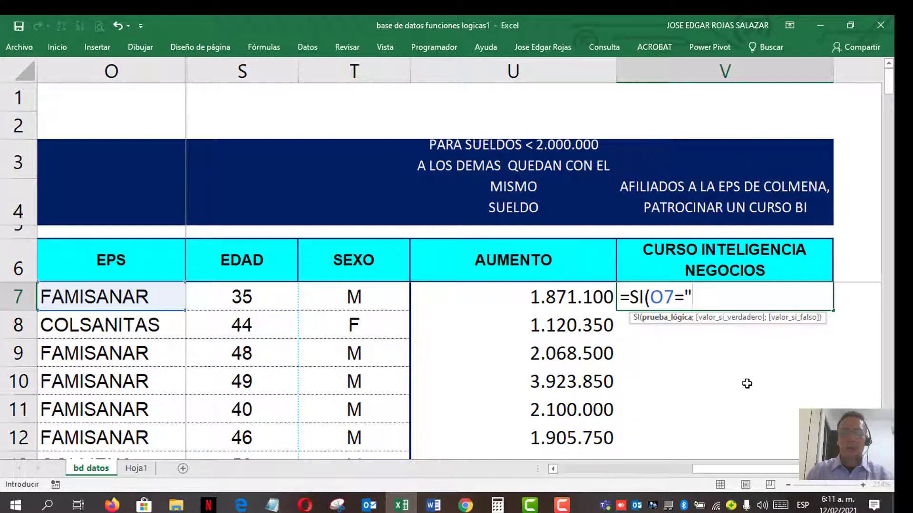
pyautogui.write('COLMEN')
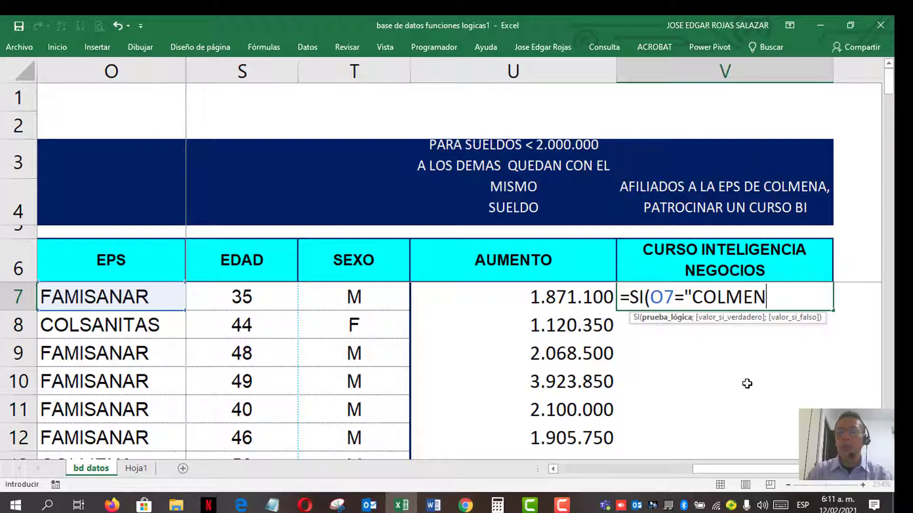
pyautogui.write('A"')
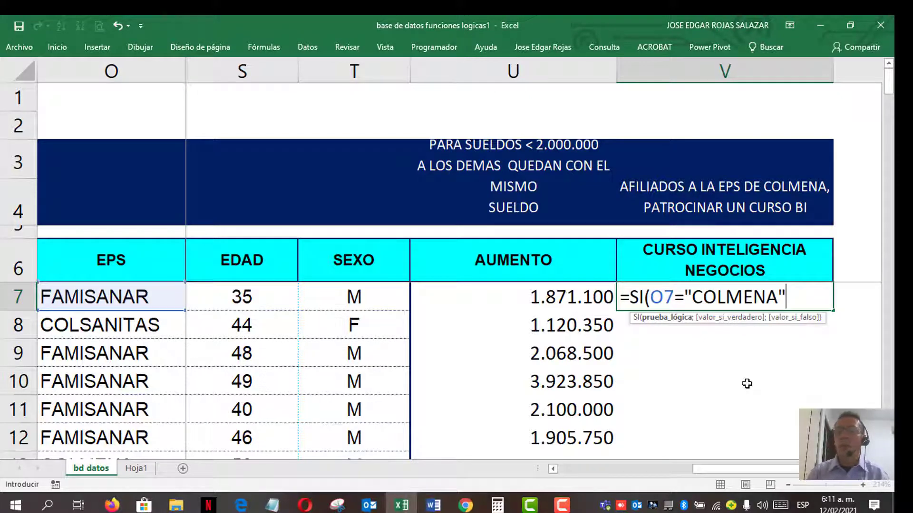
# Give the V7 SI formula "Curso BI" as its value if true, without a false value, and enter it
pyautogui.write(';')
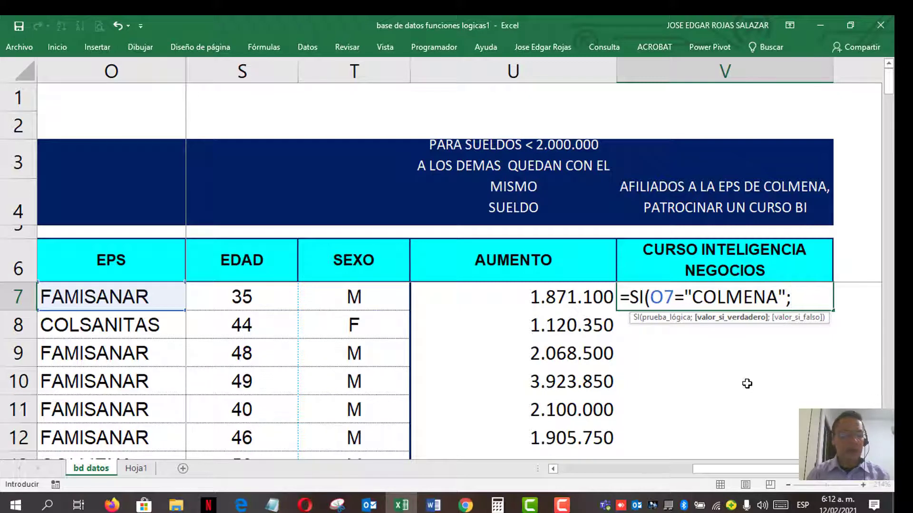
pyautogui.write('"')
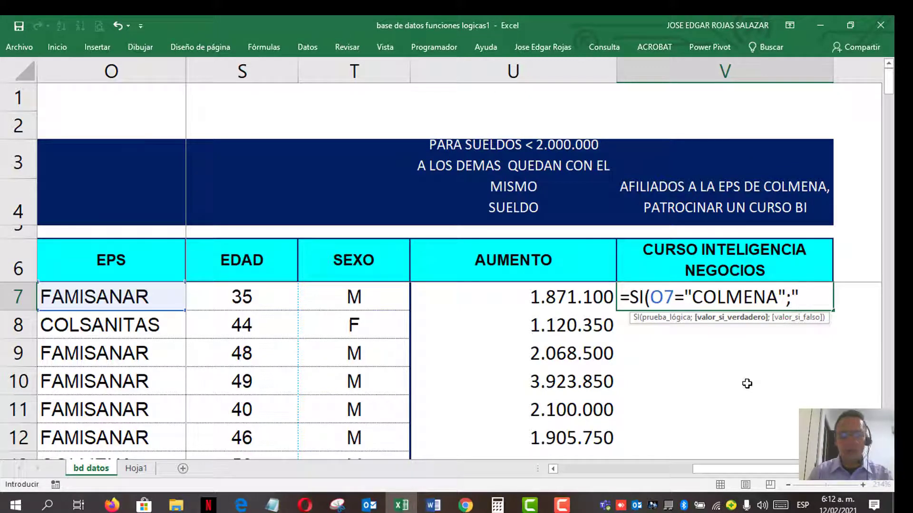
pyautogui.write('Curo')
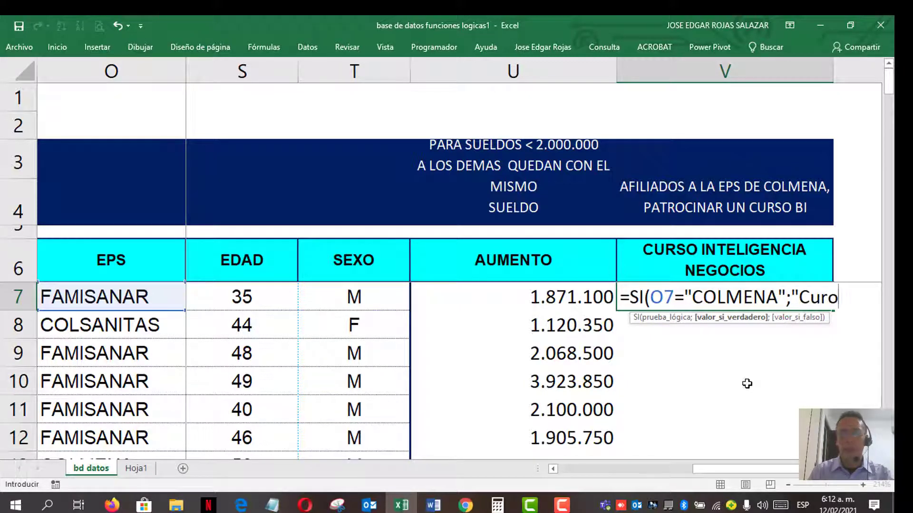
pyautogui.press('BackSpace')
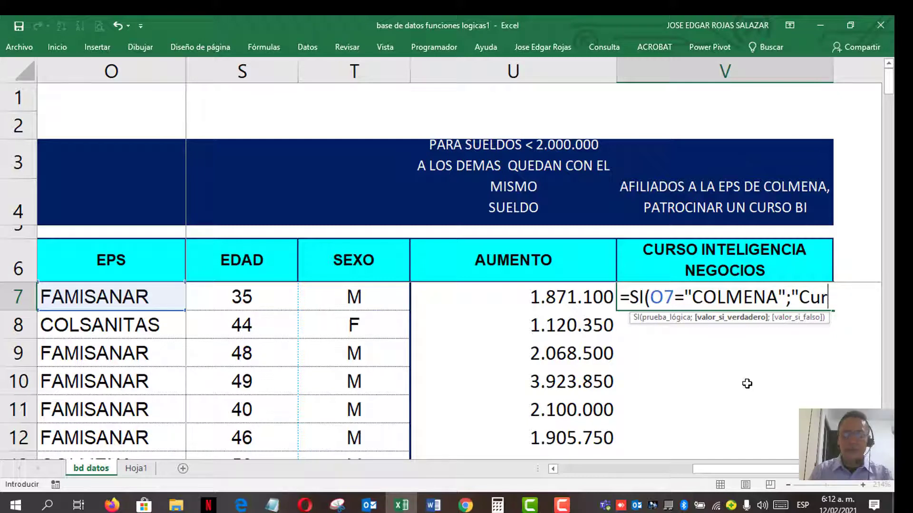
pyautogui.write('so BI')
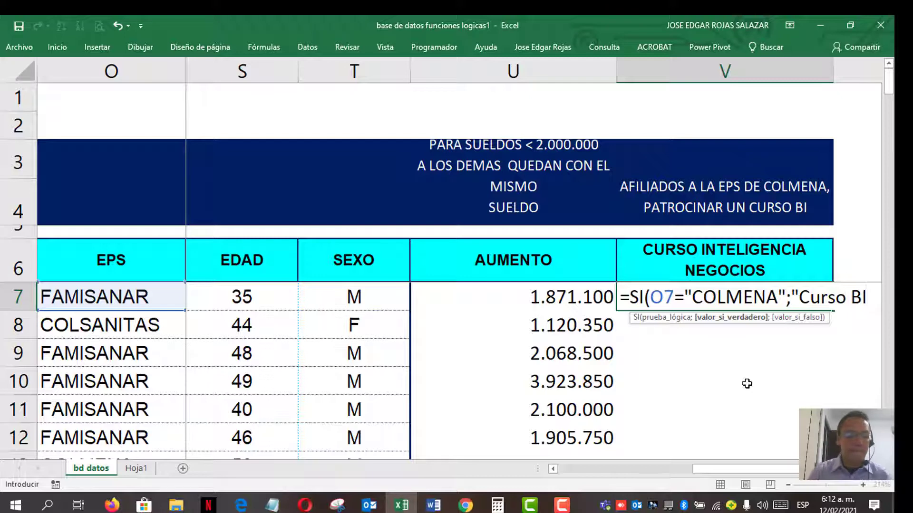
pyautogui.write('"')
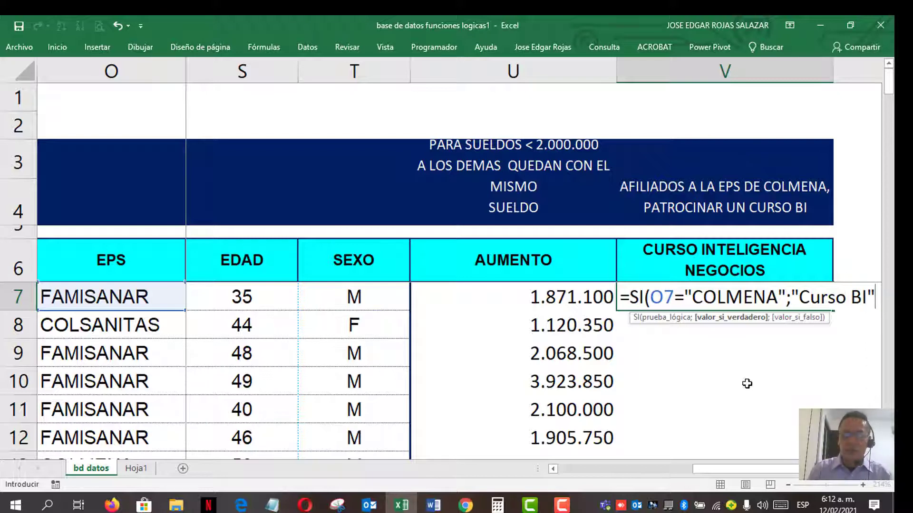
pyautogui.write(')')
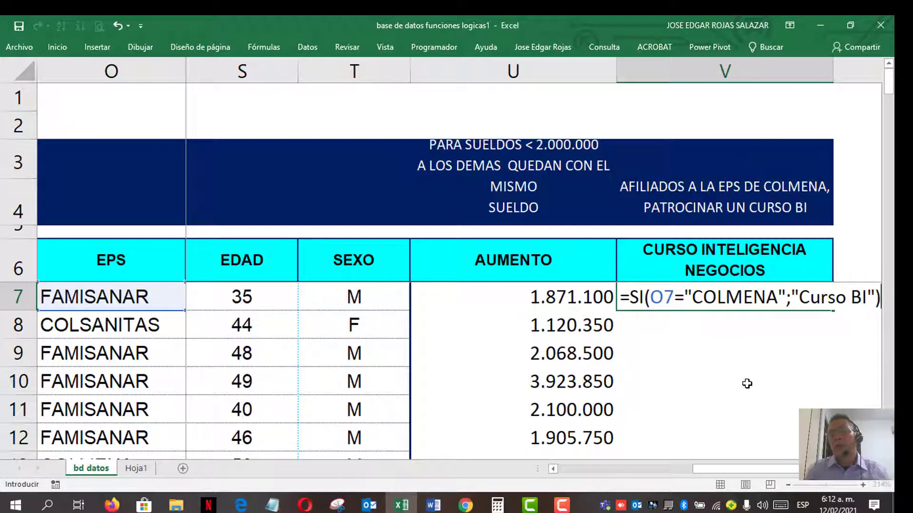
pyautogui.press('Return')
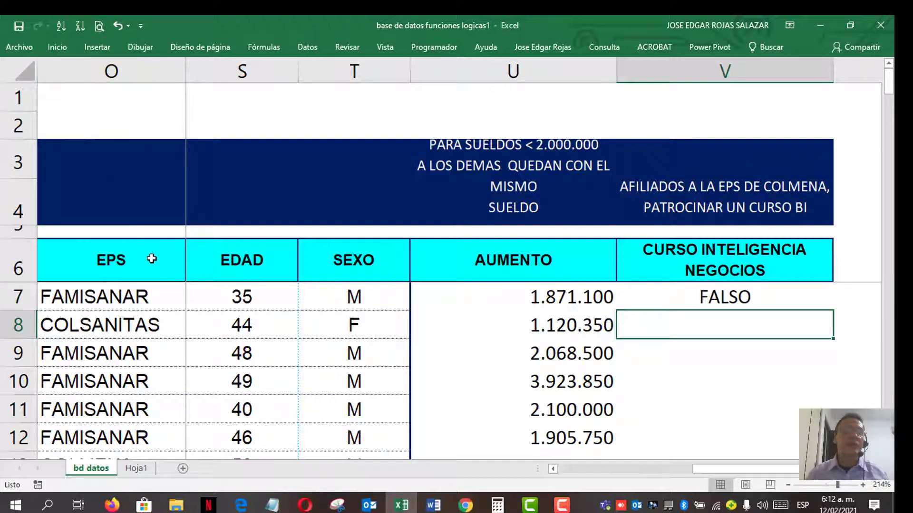
# Fill the V7 formula down the CURSO INTELIGENCIA NEGOCIOS column and compare the results with the EPS entries
pyautogui.click(115, 297)
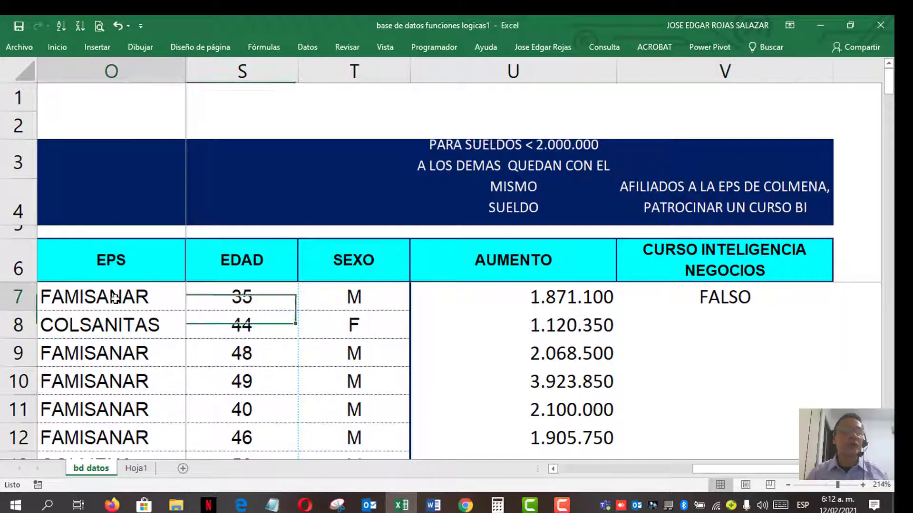
pyautogui.click(708, 292)
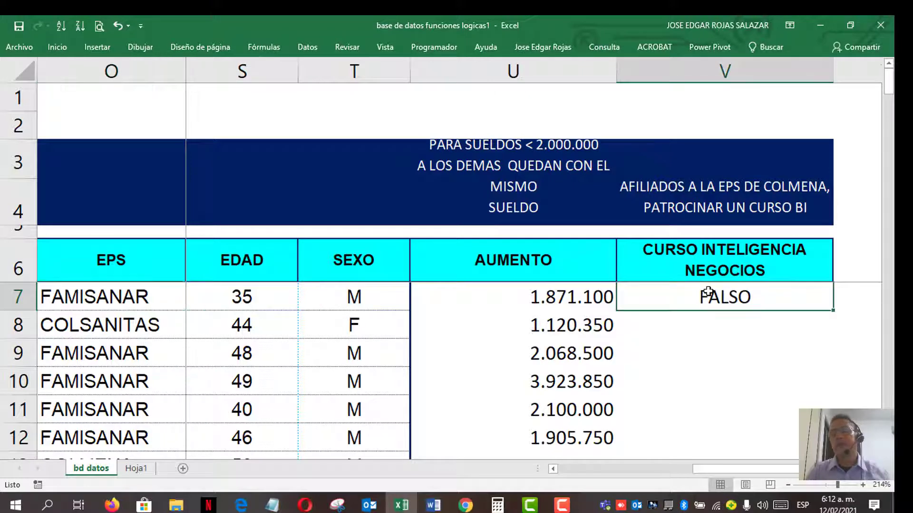
pyautogui.doubleClick(834, 313)
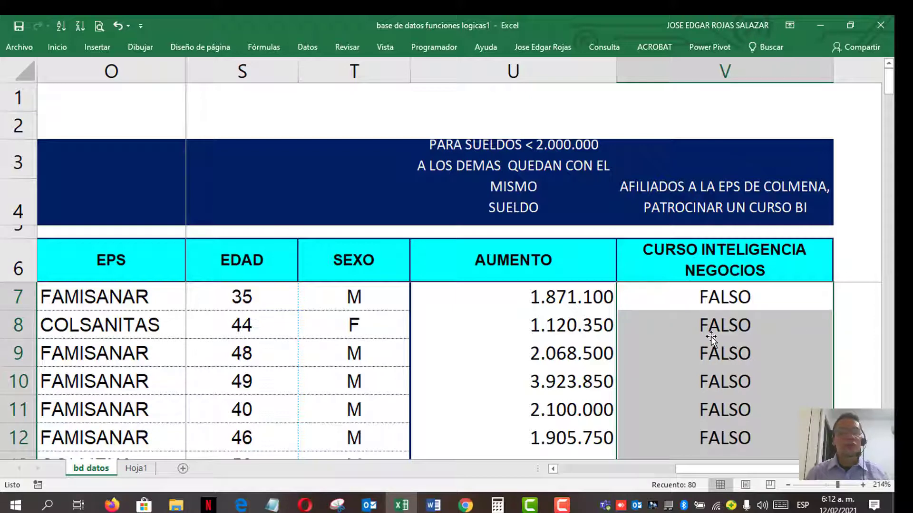
pyautogui.scroll(-2, 711, 340)
pyautogui.scroll(1, 710, 351)
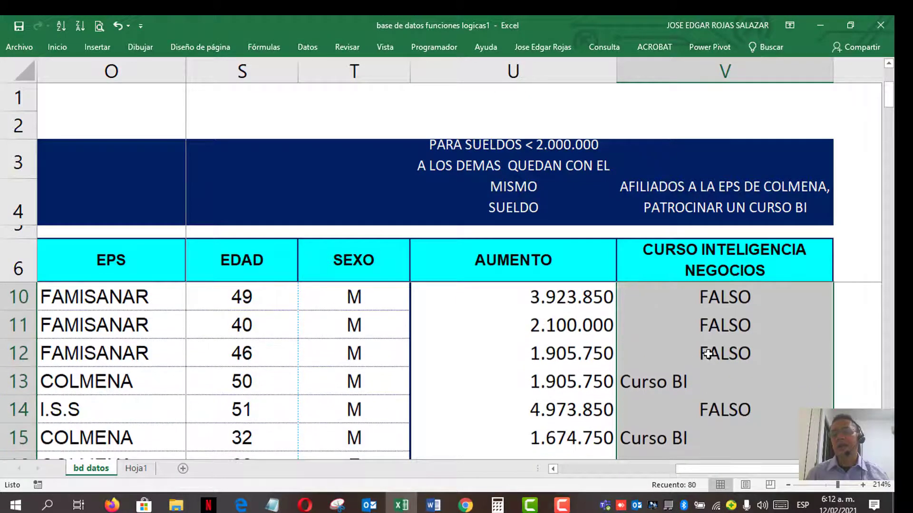
pyautogui.click(659, 387)
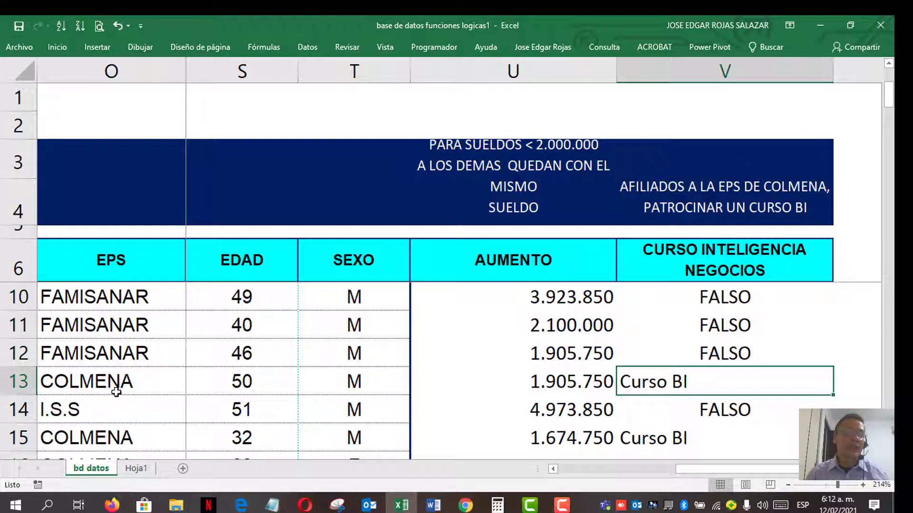
pyautogui.click(650, 409)
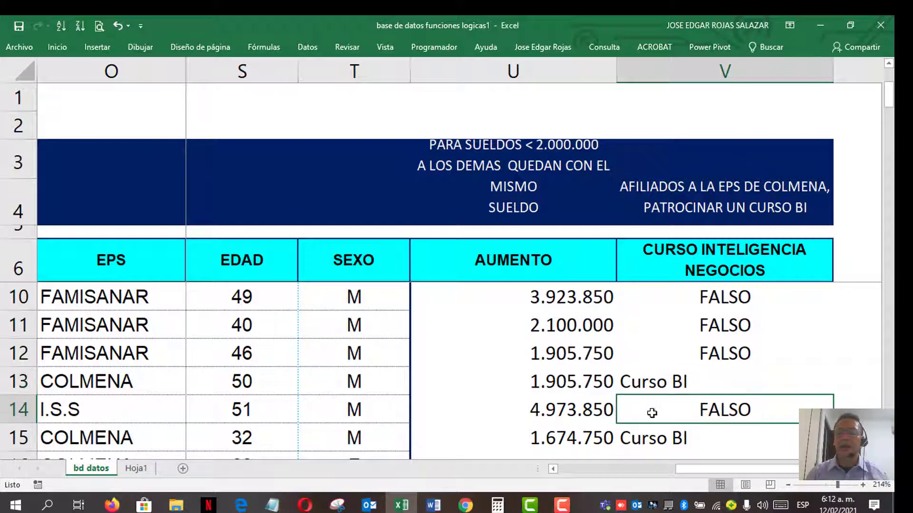
pyautogui.scroll(-4, 645, 387)
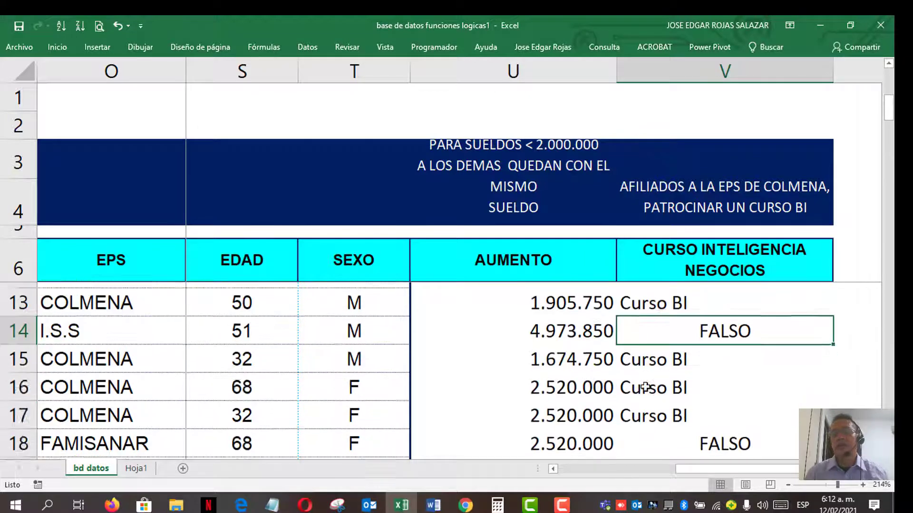
pyautogui.scroll(5, 644, 387)
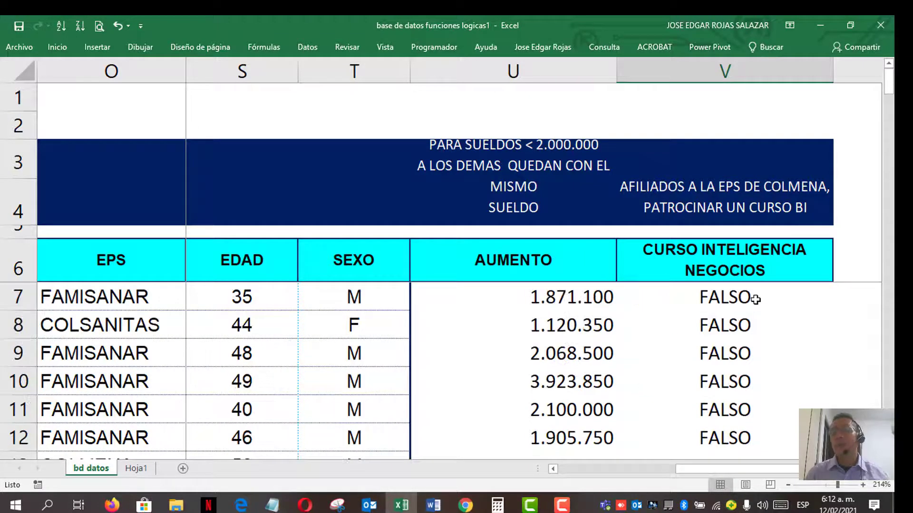
# Reopen the V7 formula and add a semicolon after "Curso BI" for the value-if-false argument
pyautogui.click(708, 299)
pyautogui.doubleClick(708, 300)
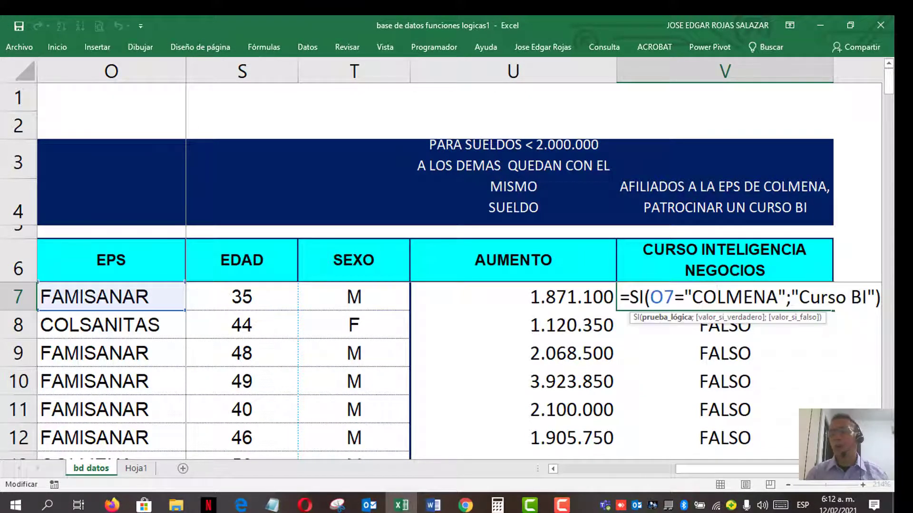
pyautogui.hscroll(1, 719, 428)
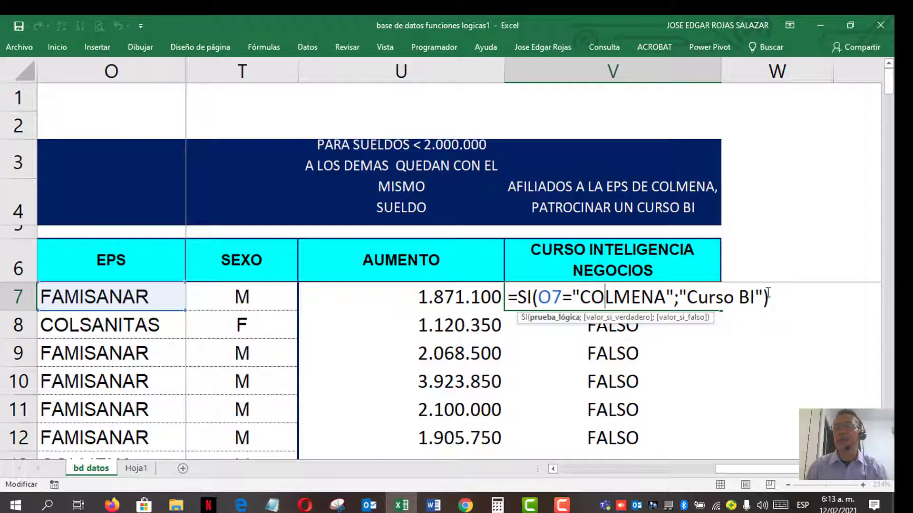
pyautogui.click(765, 297)
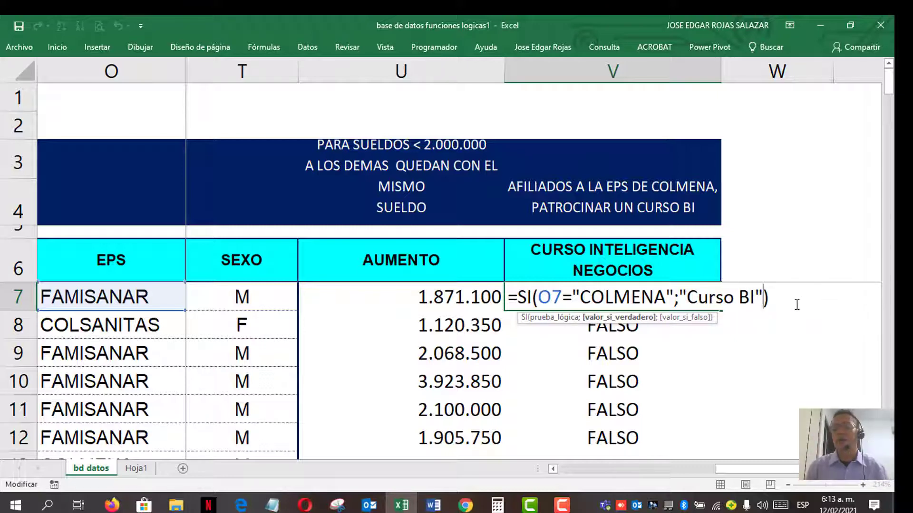
pyautogui.write(';')
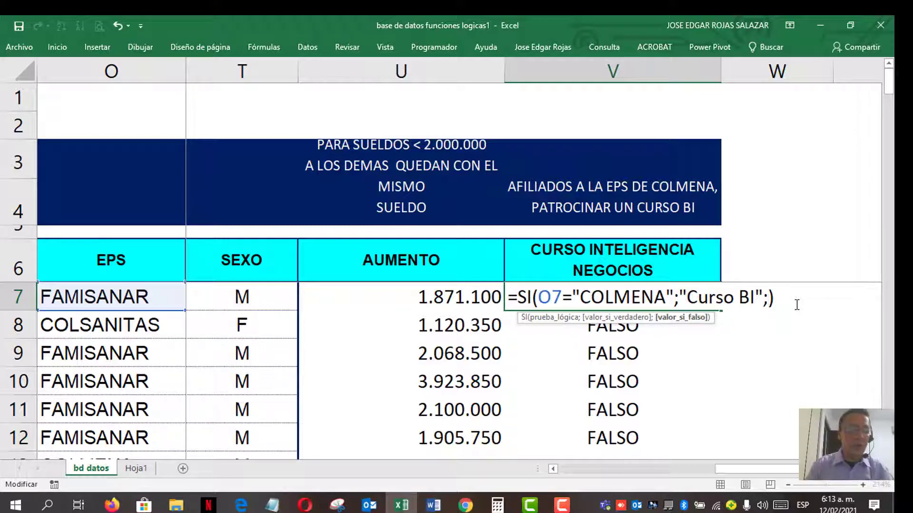
pyautogui.write('""')
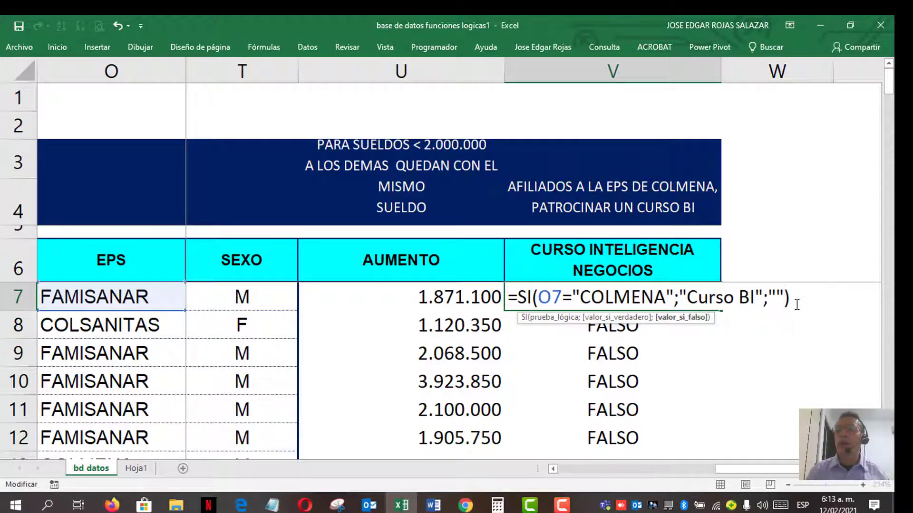
pyautogui.press('BackSpace')
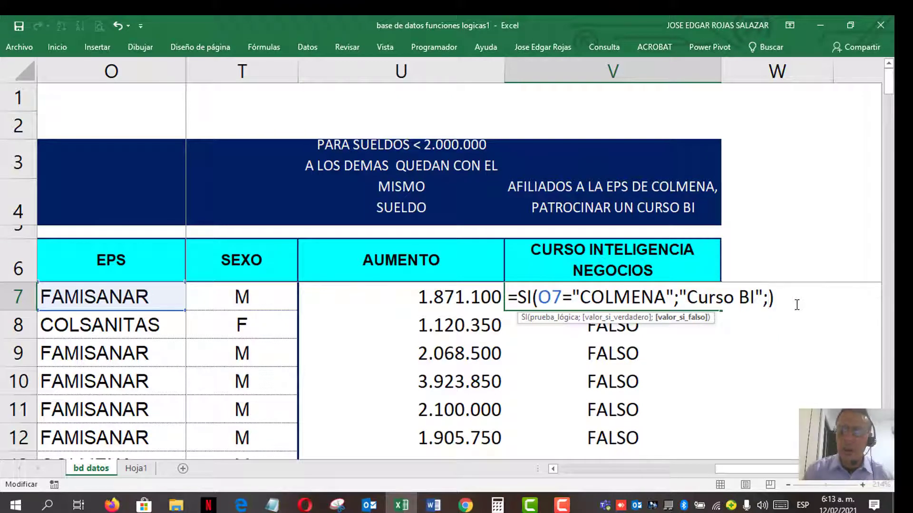
pyautogui.write('0')
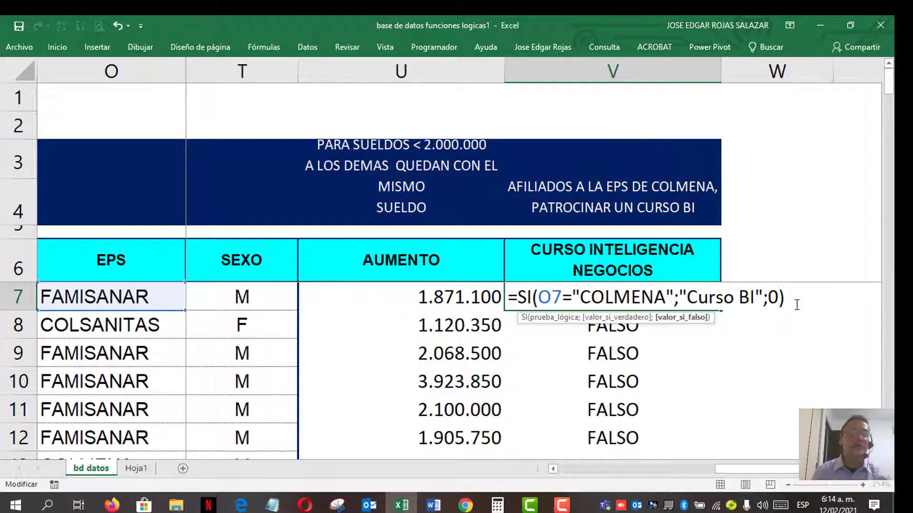
pyautogui.press('BackSpace')
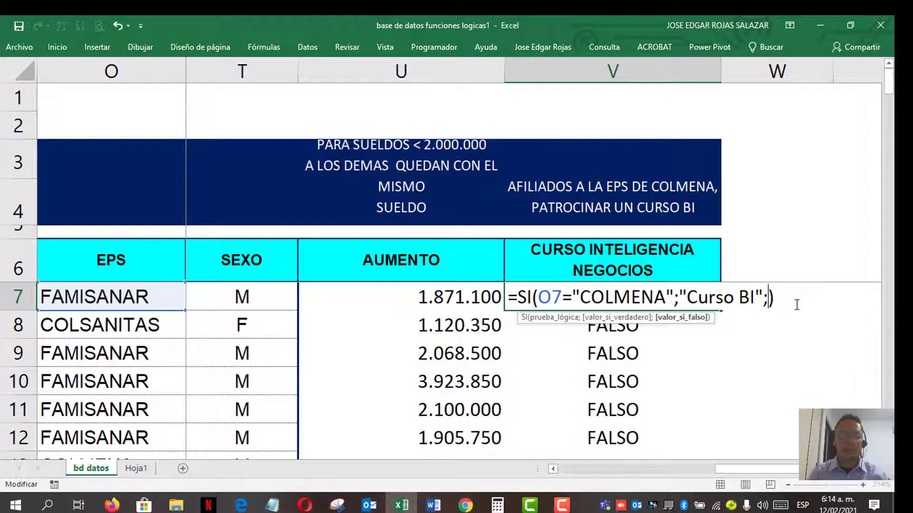
# Give the V7 SI formula an empty text ("") as its value if false and enter it
pyautogui.write('"')
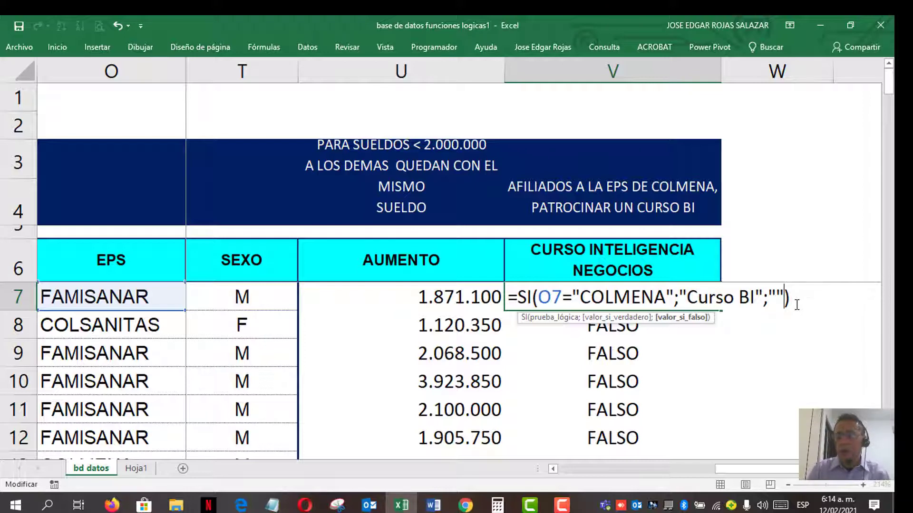
pyautogui.press('Left')
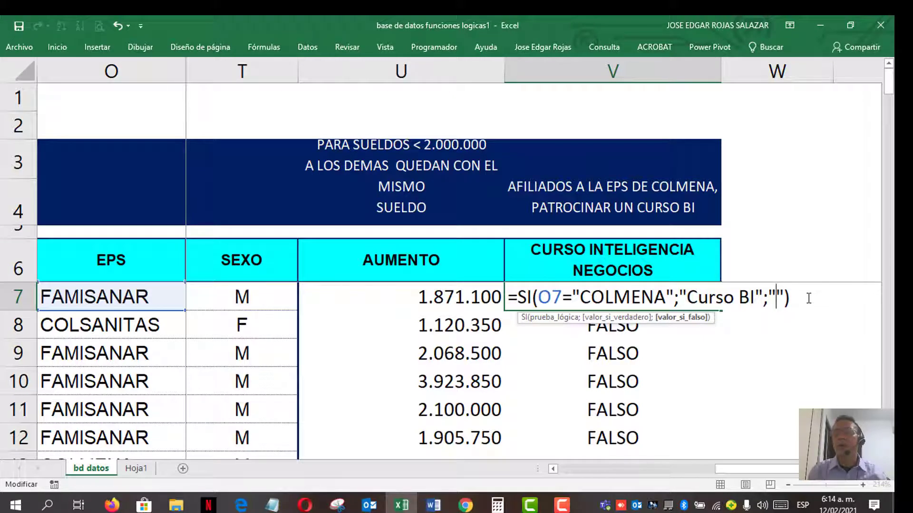
pyautogui.press('Return')
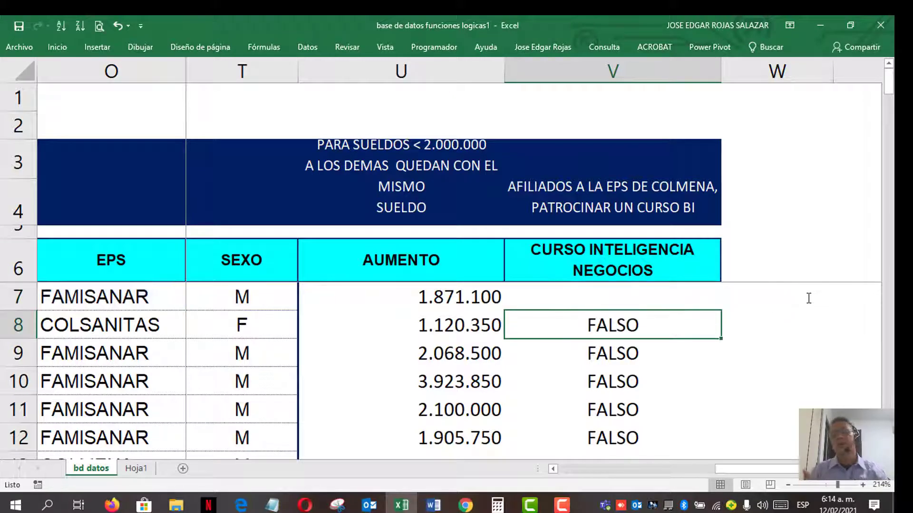
# Fill the blank-returning V7 formula down the CURSO INTELIGENCIA NEGOCIOS column and check the results against the EPS entries
pyautogui.click(611, 299)
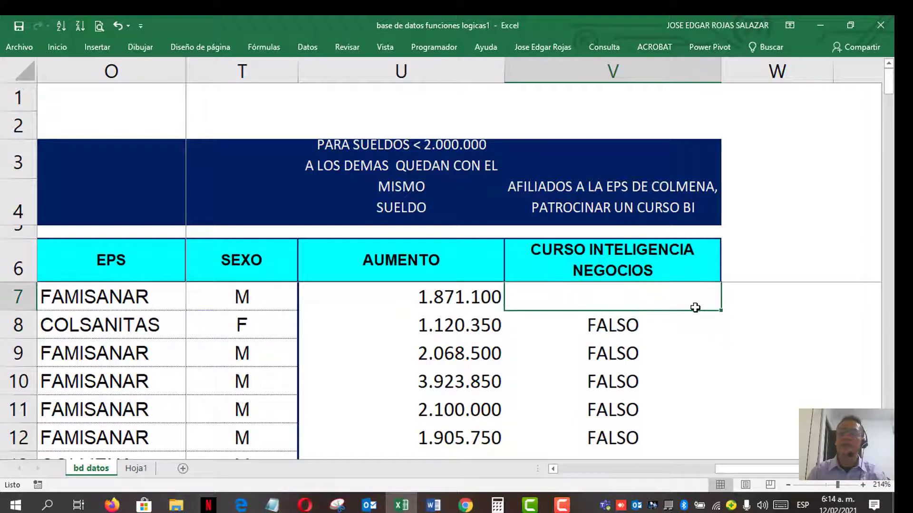
pyautogui.doubleClick(720, 312)
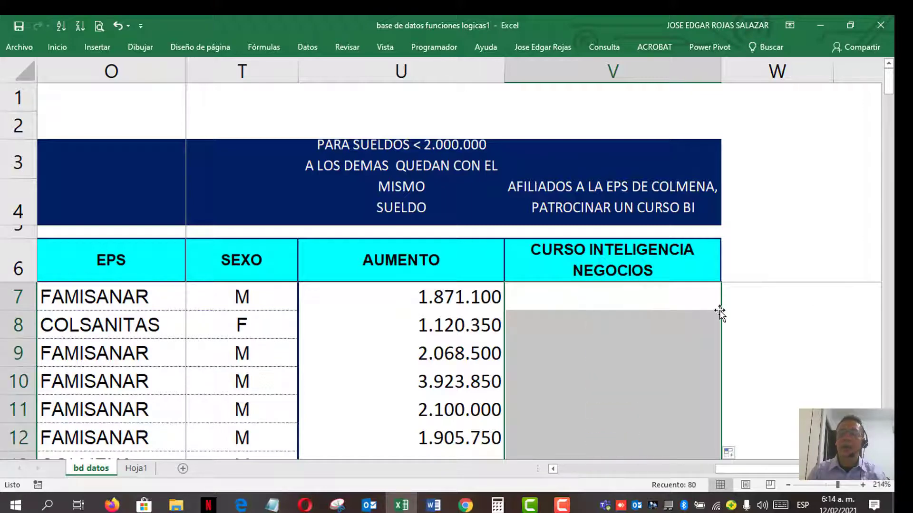
pyautogui.scroll(-11, 720, 314)
pyautogui.scroll(-8, 721, 328)
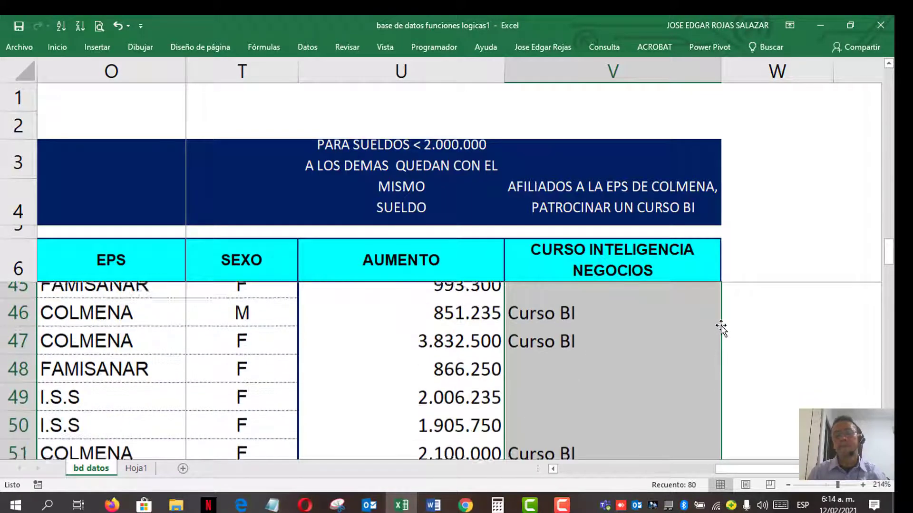
pyautogui.scroll(-2, 721, 328)
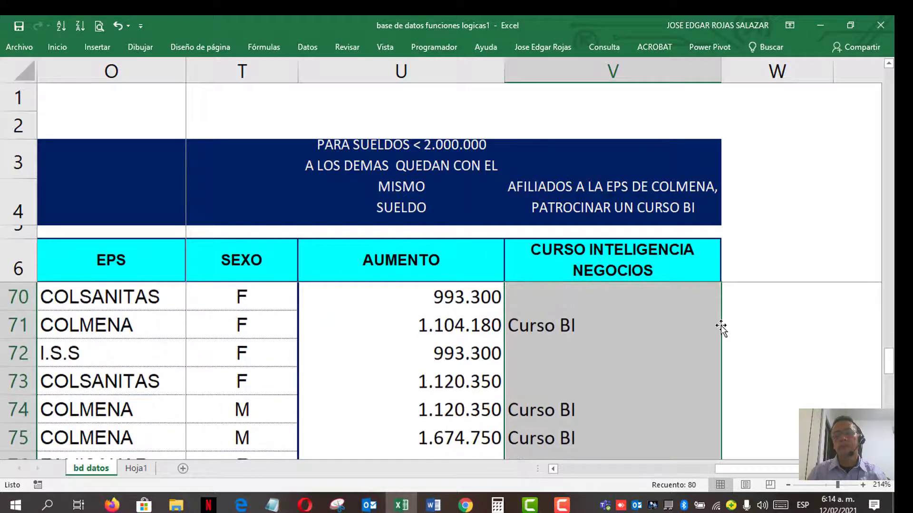
pyautogui.scroll(9, 721, 328)
pyautogui.scroll(12, 721, 328)
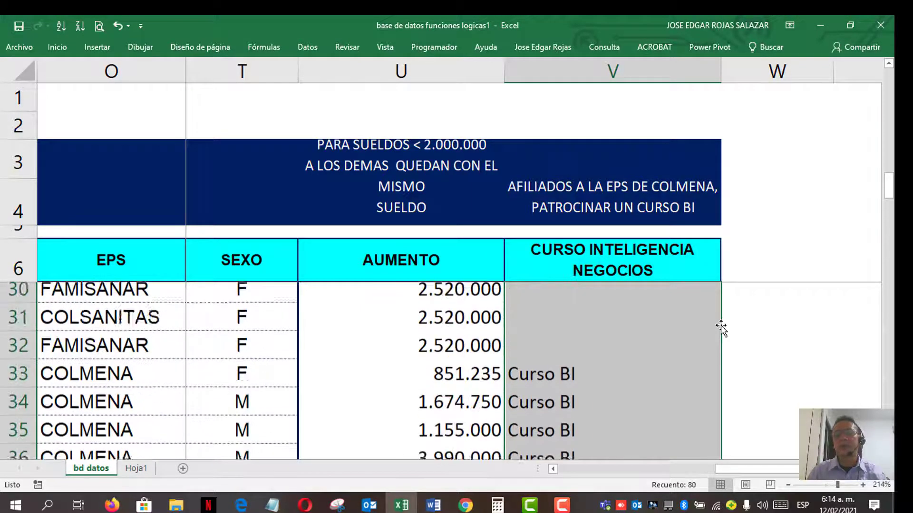
# Set the value if false in the V7 SI formula to "No aplica" and enter it
pyautogui.click(617, 298)
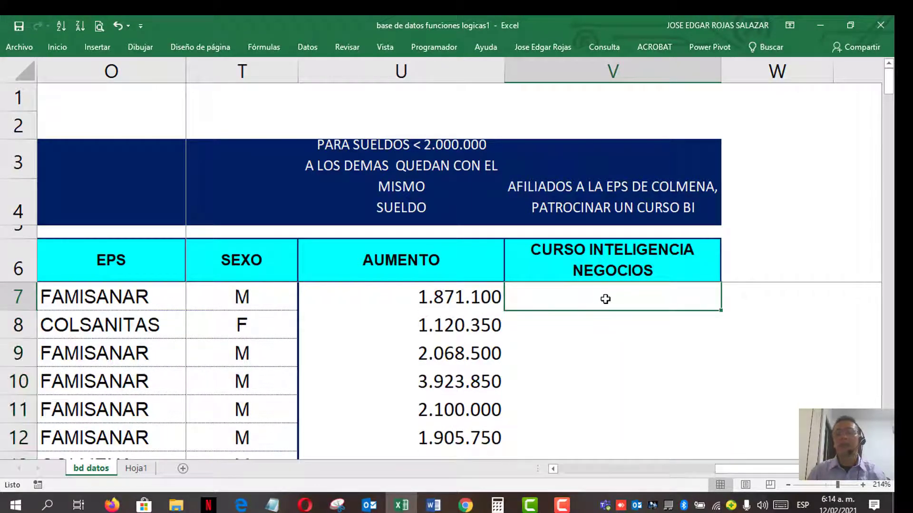
pyautogui.doubleClick(591, 303)
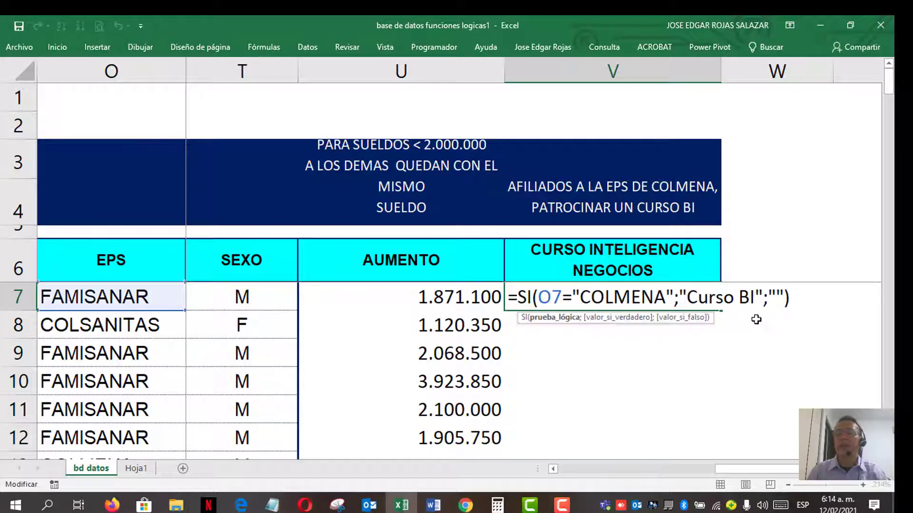
pyautogui.click(775, 296)
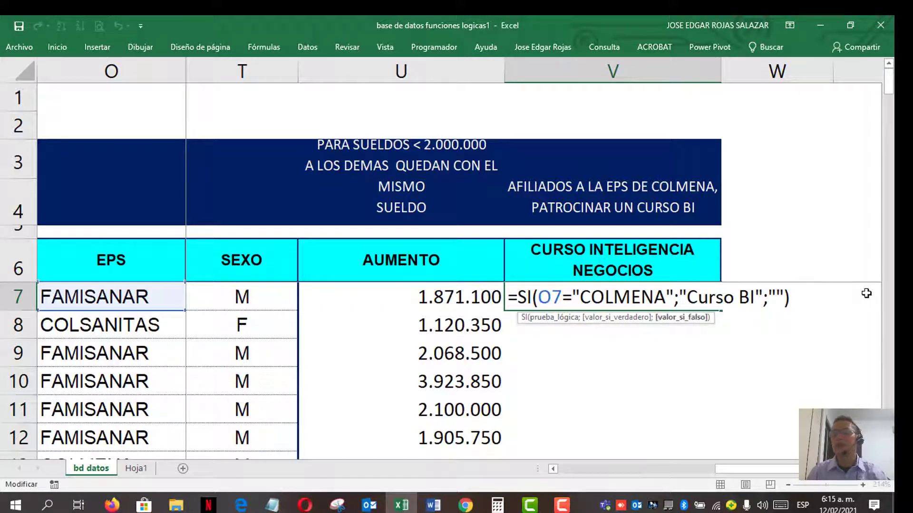
pyautogui.write('no')
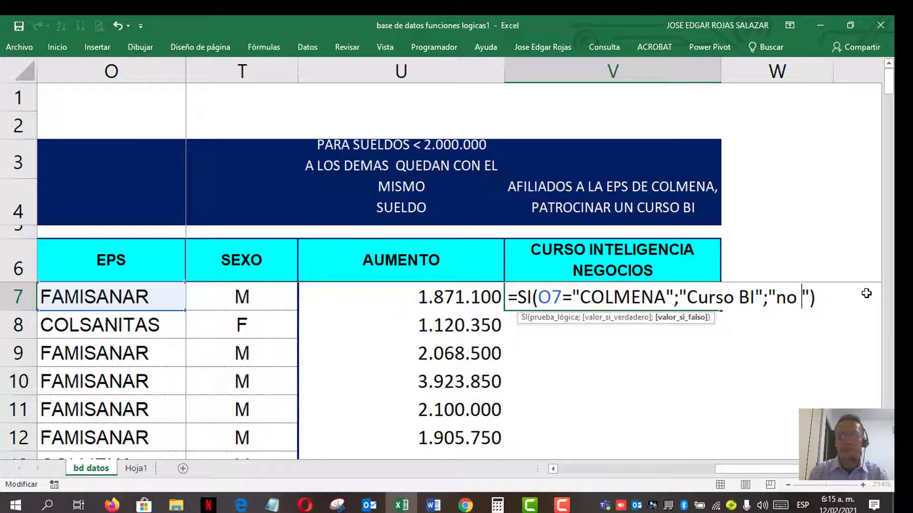
pyautogui.press('BackSpace')
pyautogui.press('BackSpace')
pyautogui.press('BackSpace')
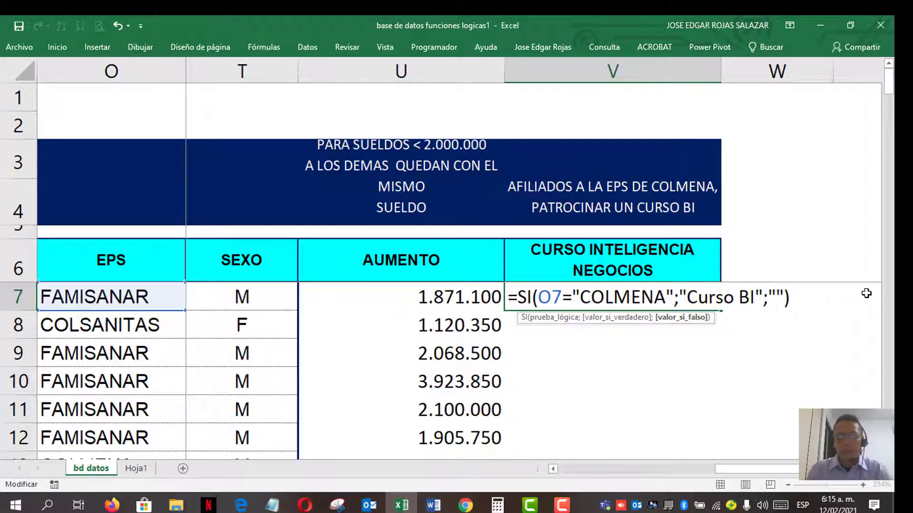
pyautogui.write('No aplica')
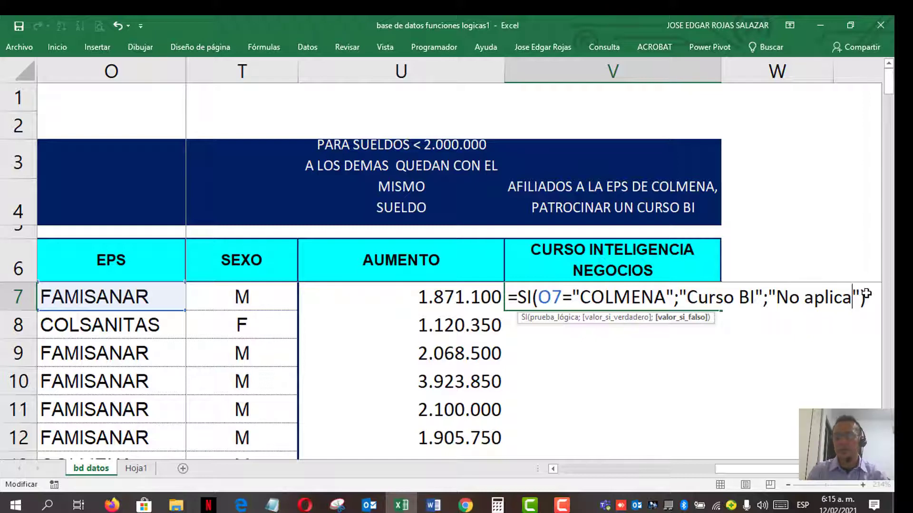
pyautogui.press('Return')
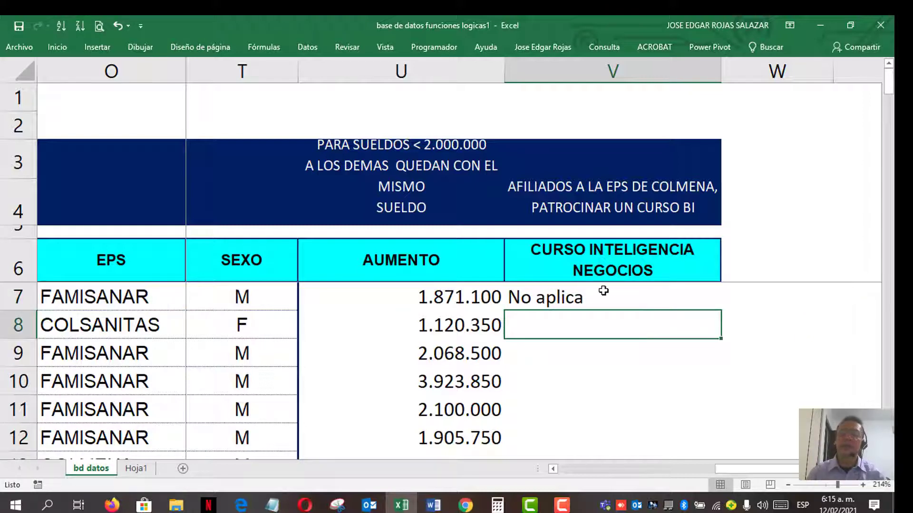
# Fill the V7 formula with "No aplica" down the CURSO INTELIGENCIA NEGOCIOS column and check the results
pyautogui.click(627, 295)
pyautogui.doubleClick(721, 309)
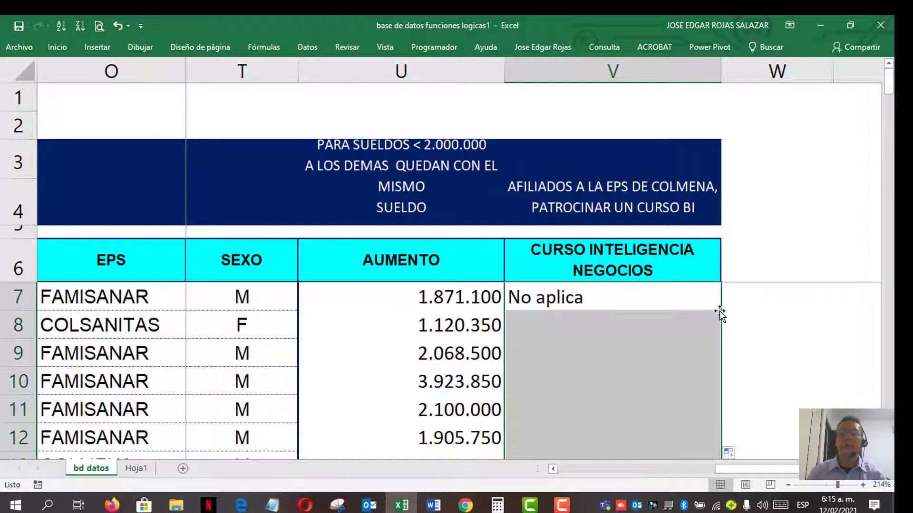
pyautogui.scroll(-11, 720, 312)
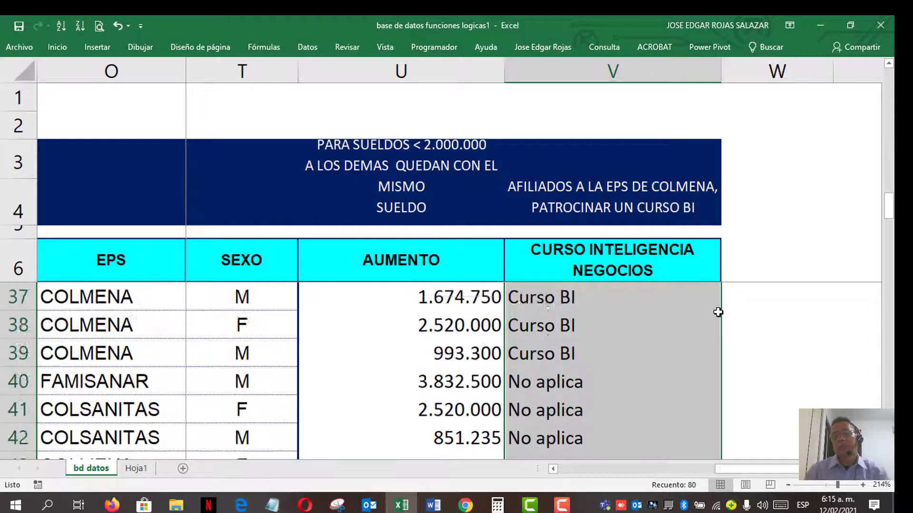
pyautogui.scroll(3, 718, 312)
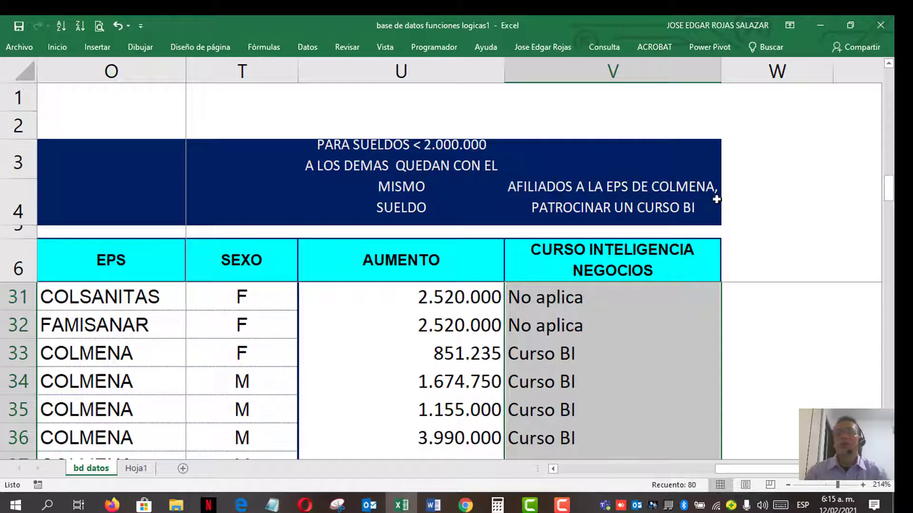
# Narrow column V to slightly more than the width of its "No aplica" and "Curso BI" entries, wrapping the header text
pyautogui.doubleClick(721, 76)
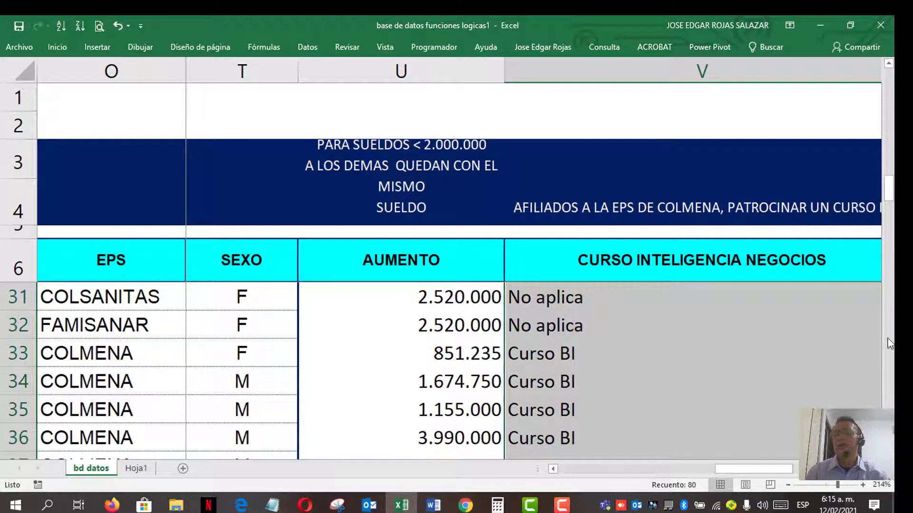
pyautogui.hscroll(1, 815, 155)
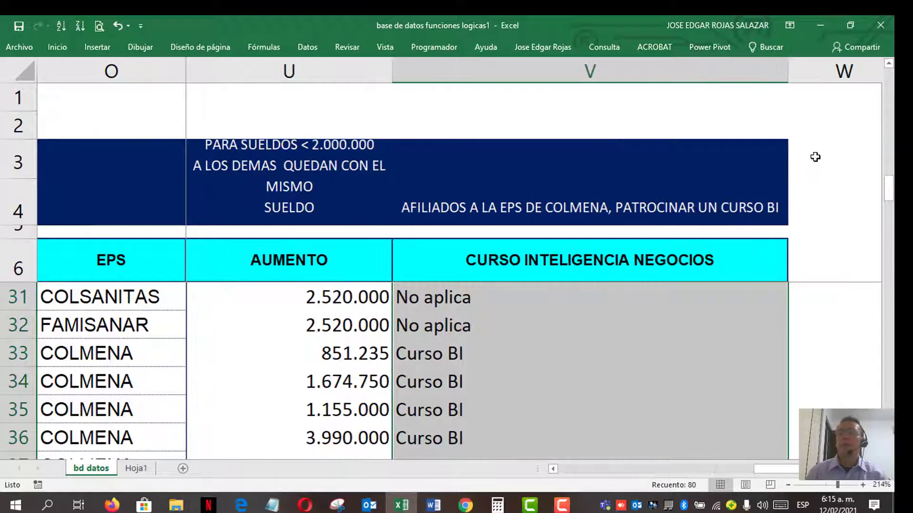
pyautogui.moveTo(786, 65); pyautogui.dragTo(508, 115)
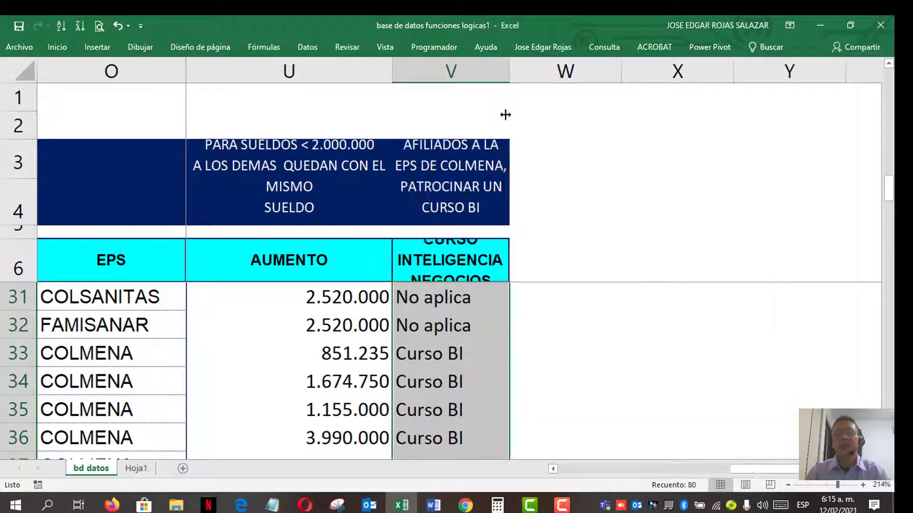
pyautogui.moveTo(508, 70); pyautogui.dragTo(527, 71)
pyautogui.click(438, 353)
pyautogui.scroll(-1, 442, 350)
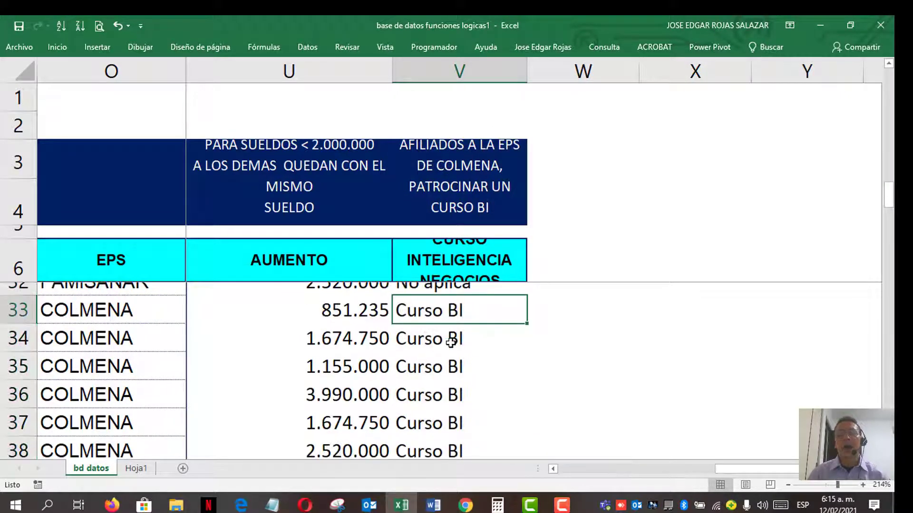
pyautogui.scroll(6, 450, 343)
pyautogui.scroll(3, 451, 343)
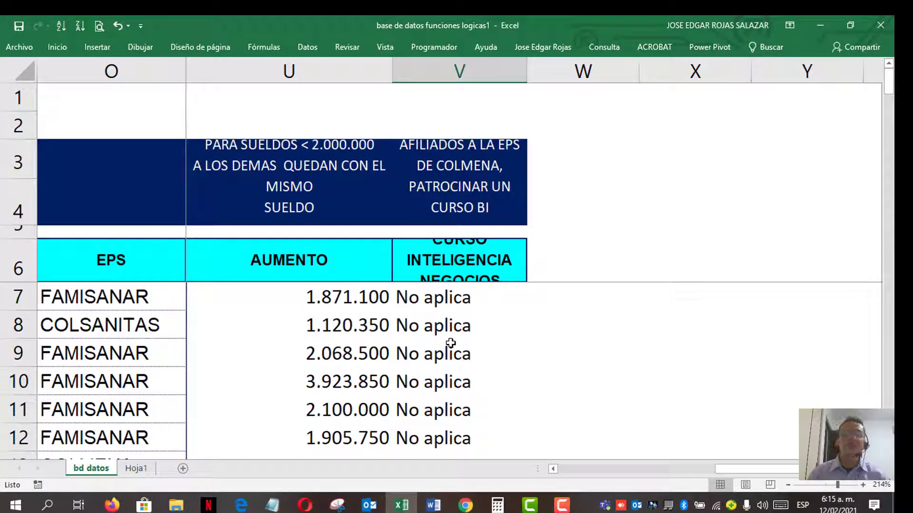
pyautogui.scroll(-1, 450, 343)
pyautogui.scroll(1, 451, 343)
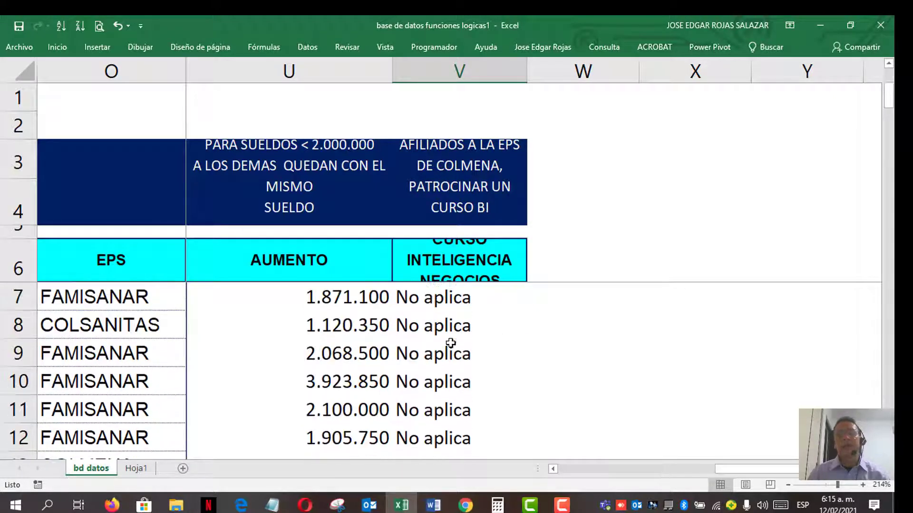
pyautogui.click(432, 328)
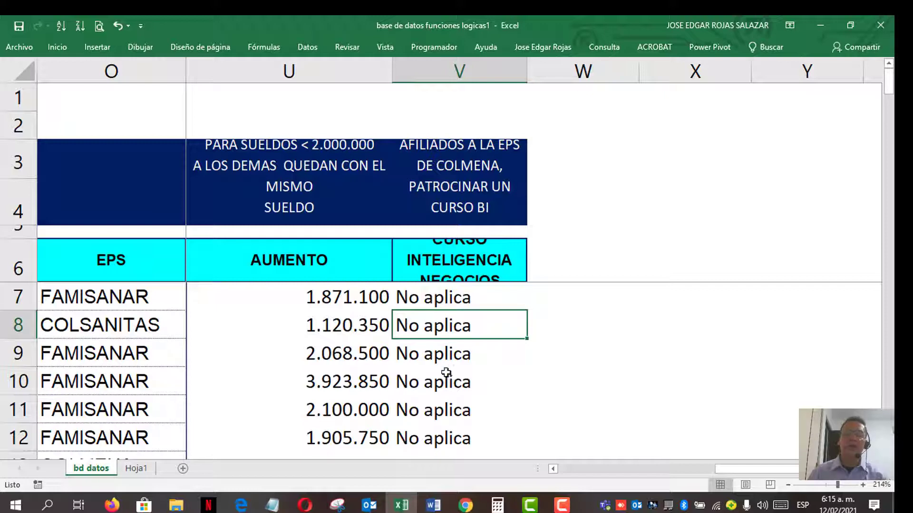
pyautogui.click(448, 354)
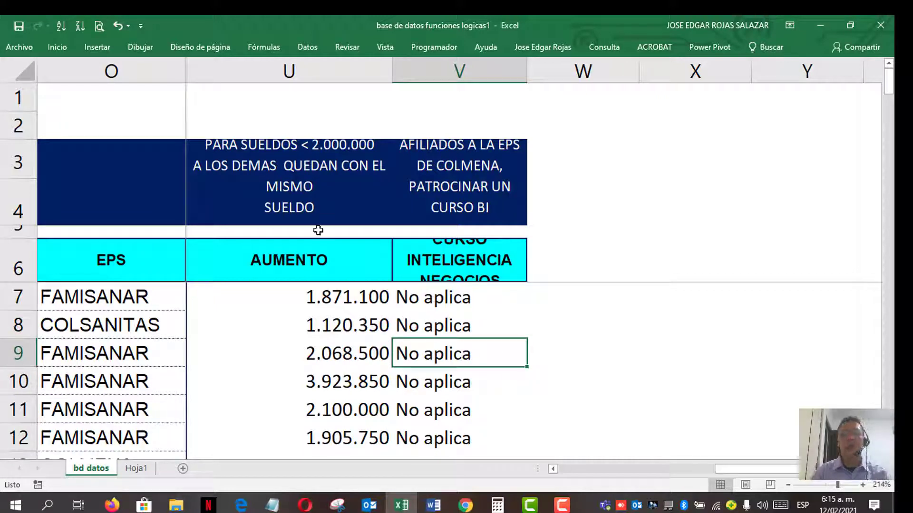
# Turn on the header filters for the data table from a cell in the CURSO INTELIGENCIA NEGOCIOS column
pyautogui.click(433, 329)
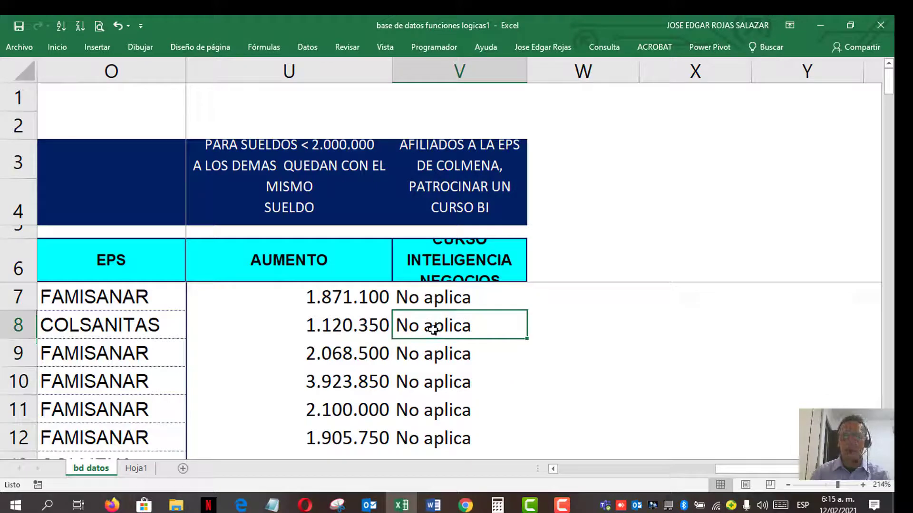
pyautogui.hscroll(-5, 433, 329)
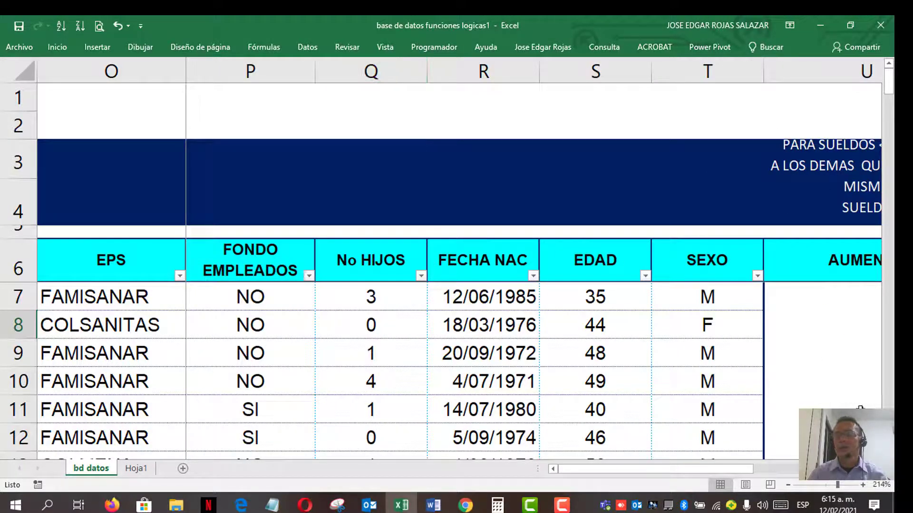
pyautogui.hscroll(5, 527, 319)
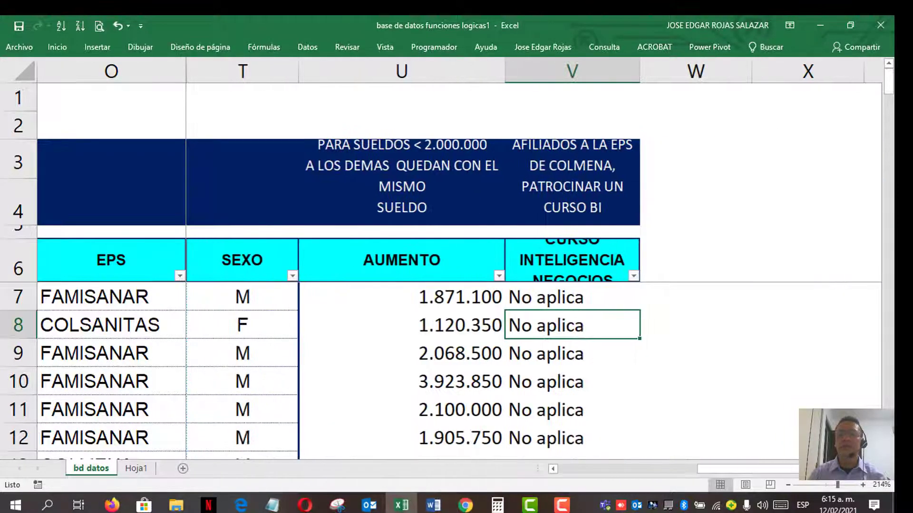
# Filter the CURSO INTELIGENCIA NEGOCIOS column to show only "Curso BI" and check the EPS of the filtered rows
pyautogui.click(520, 276)
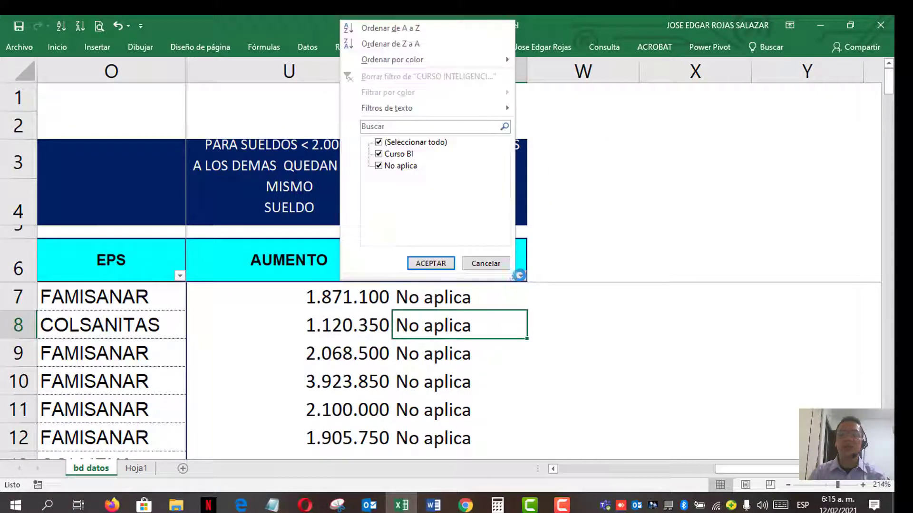
pyautogui.click(379, 142)
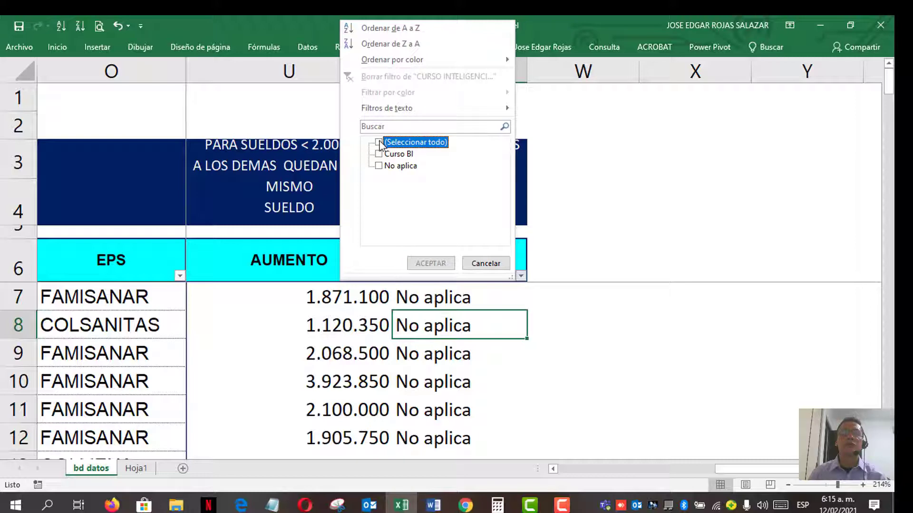
pyautogui.click(379, 154)
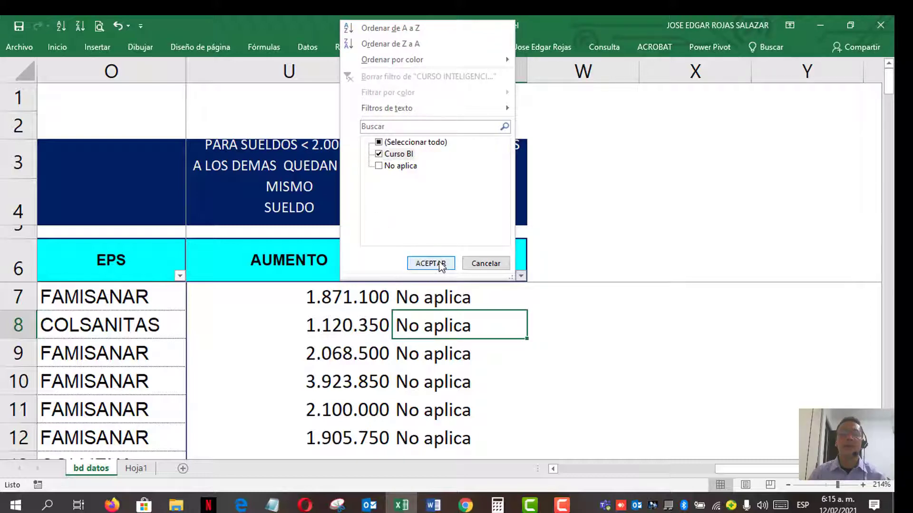
pyautogui.click(434, 262)
pyautogui.scroll(-5, 444, 299)
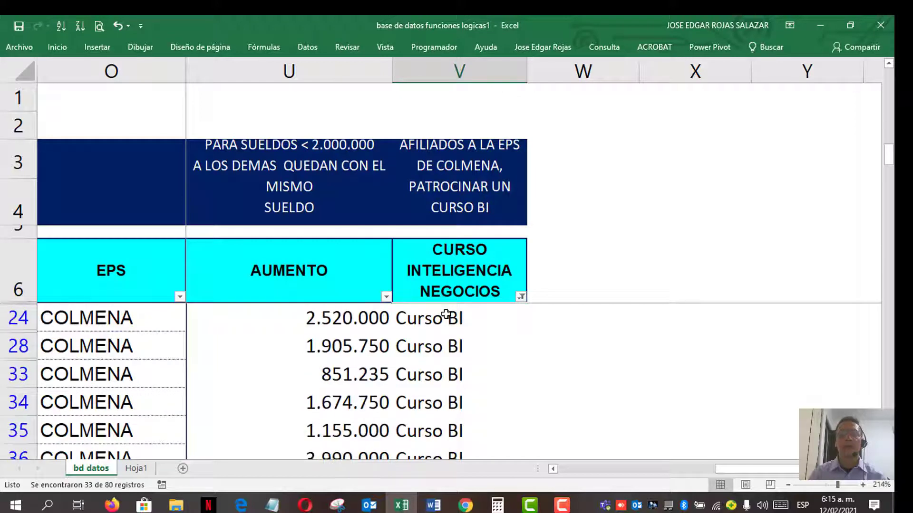
pyautogui.scroll(3, 446, 314)
pyautogui.scroll(2, 446, 314)
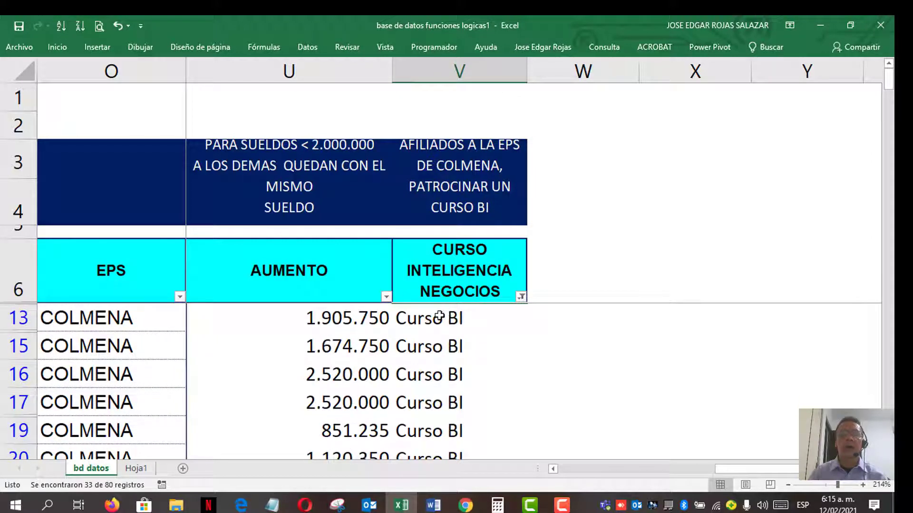
pyautogui.click(435, 318)
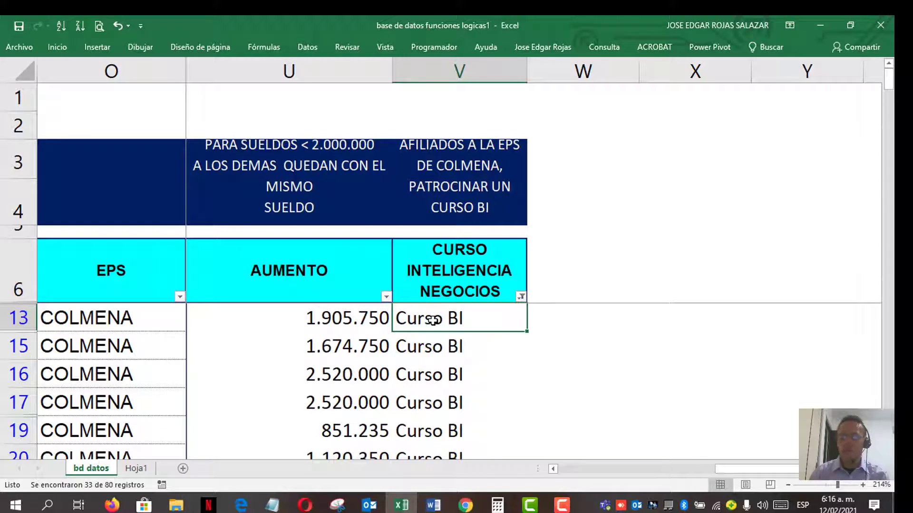
# Select the filtered "Curso BI" entries from V13 down to the last row to count them, then clear the selection
pyautogui.hotkey('ctrl', 'shift', 'Down')
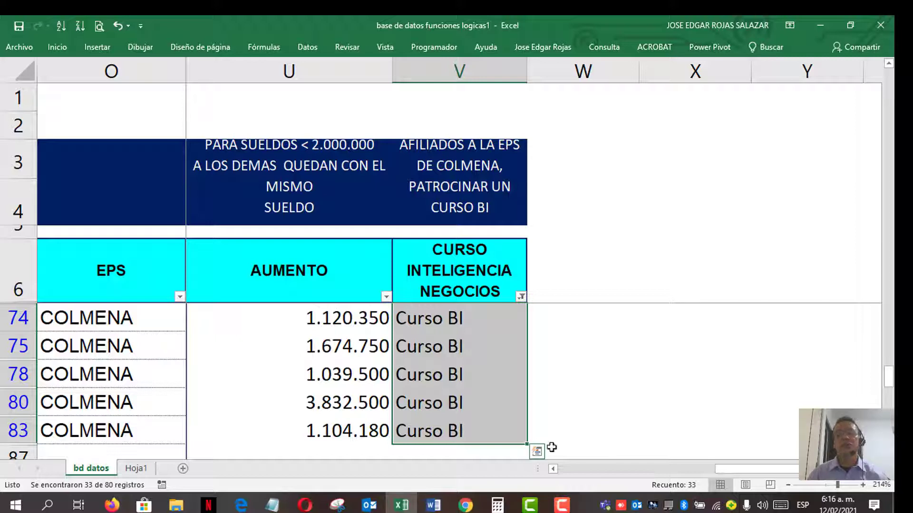
pyautogui.click(457, 368)
pyautogui.click(400, 345)
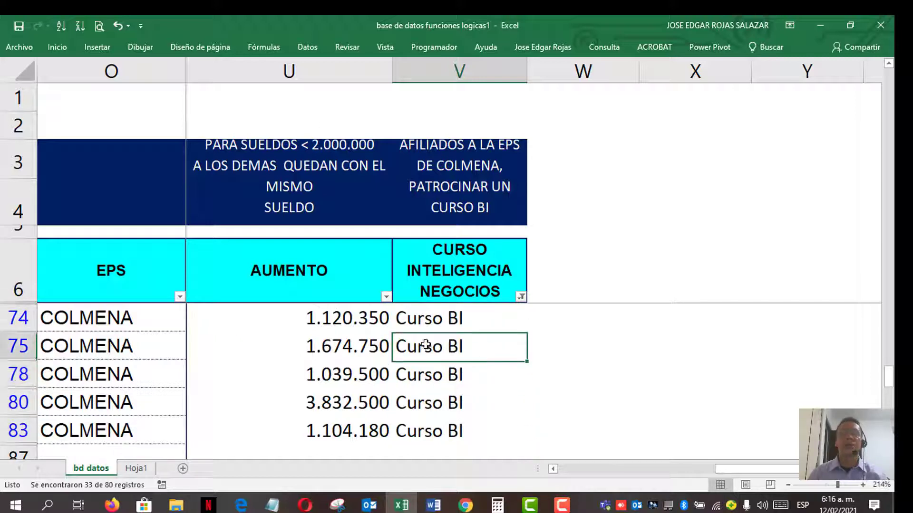
# Display the formula bar and inspect the SI formula in cell V51
pyautogui.scroll(4, 409, 366)
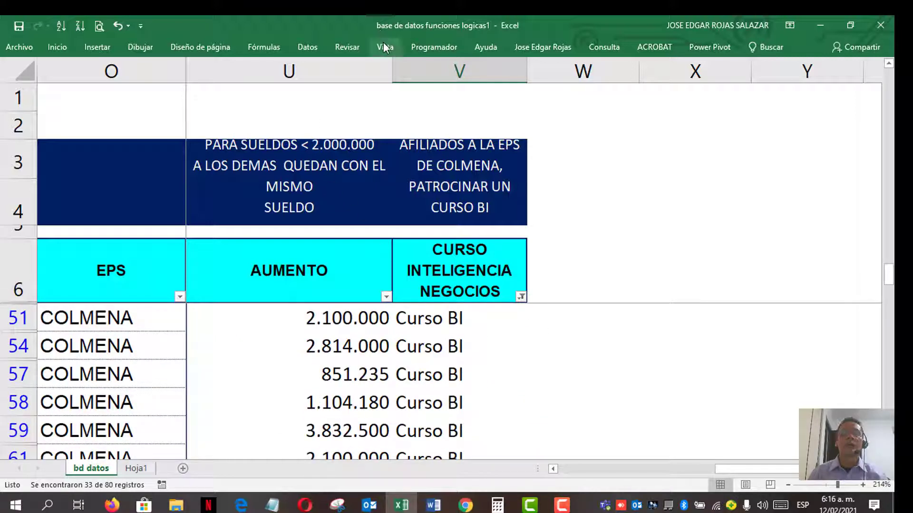
pyautogui.click(384, 47)
pyautogui.click(285, 72)
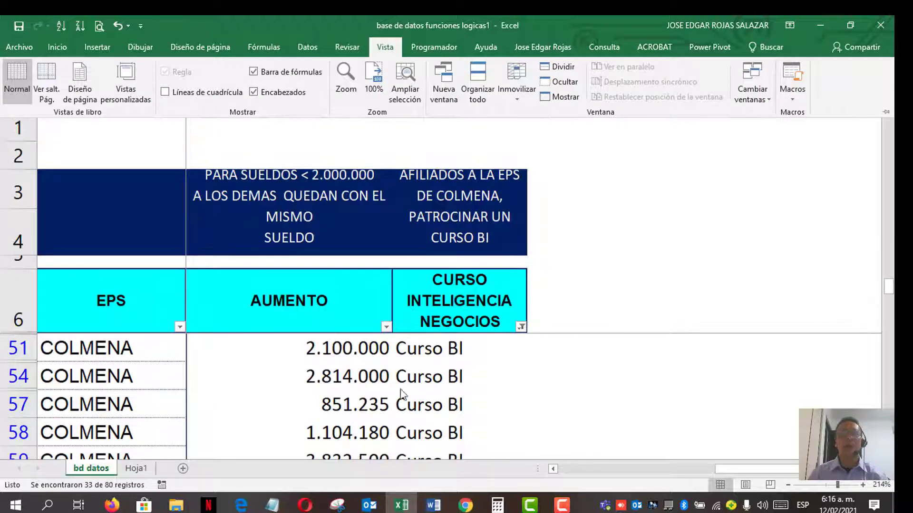
pyautogui.click(427, 372)
pyautogui.click(456, 357)
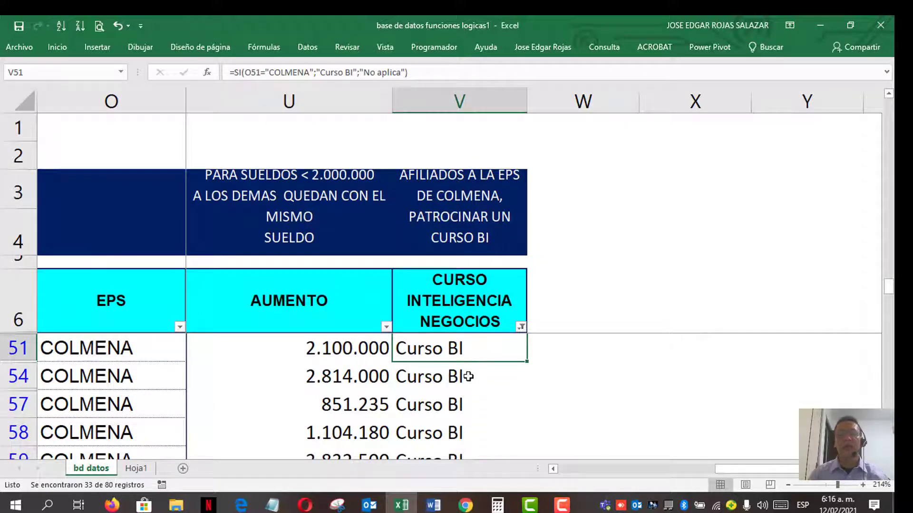
# Remove the header filters from the data table to show all rows, and check a "No aplica" cell's formula in column V
pyautogui.scroll(-2, 466, 375)
pyautogui.scroll(2, 442, 378)
pyautogui.scroll(1, 438, 379)
pyautogui.click(492, 375)
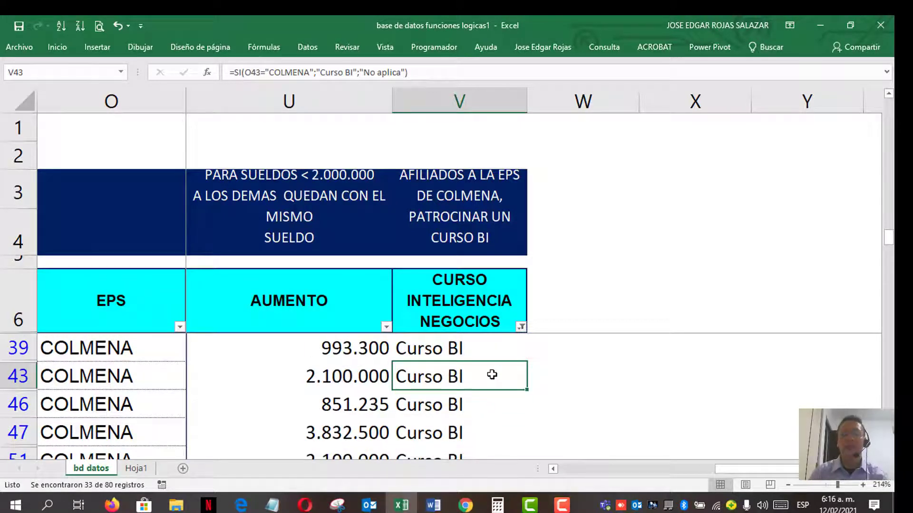
pyautogui.hotkey('ctrl', 'shift', 'l')
pyautogui.scroll(-1, 460, 372)
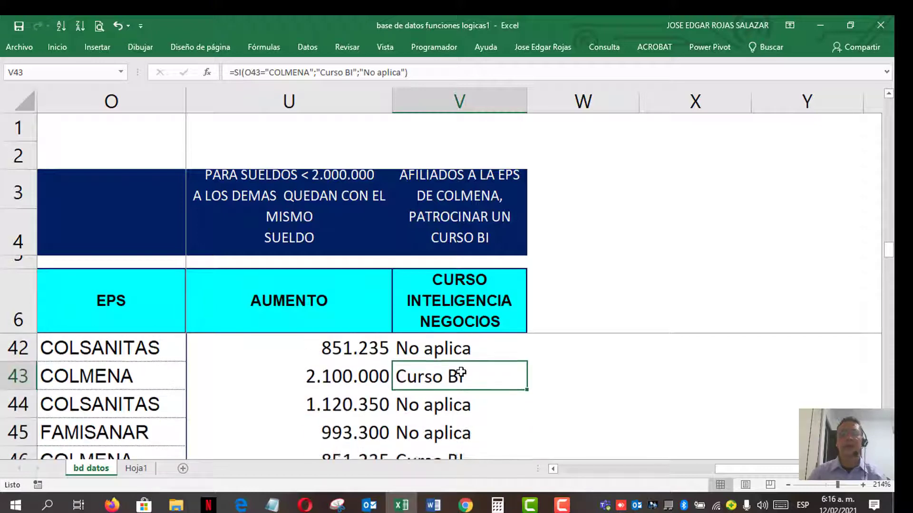
pyautogui.scroll(7, 464, 371)
pyautogui.click(444, 382)
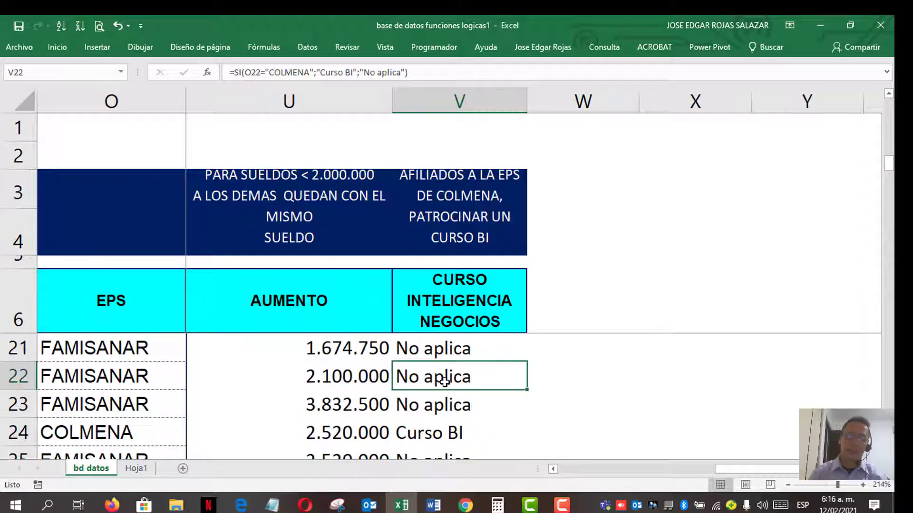